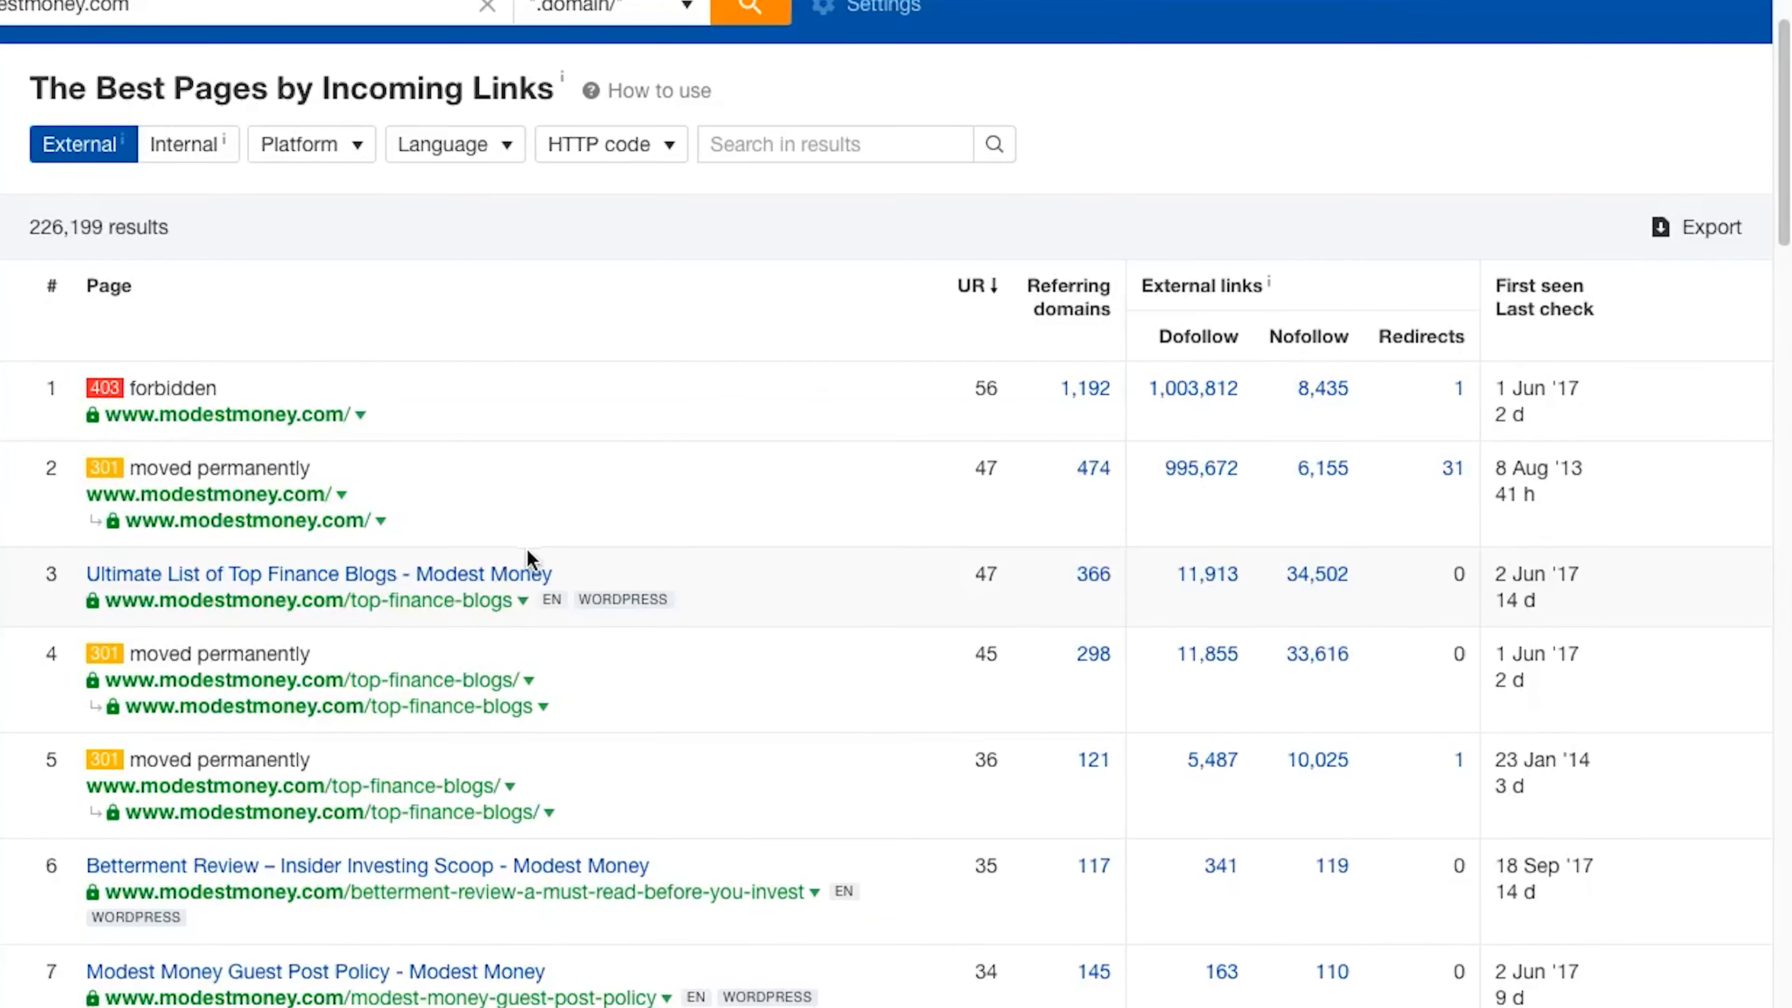
Copy the page title "Ultimate List of Top Finance Blogs - Modest Money" from the modestmoney.com best-by-links report
scroll(599, 550, "down", 4)
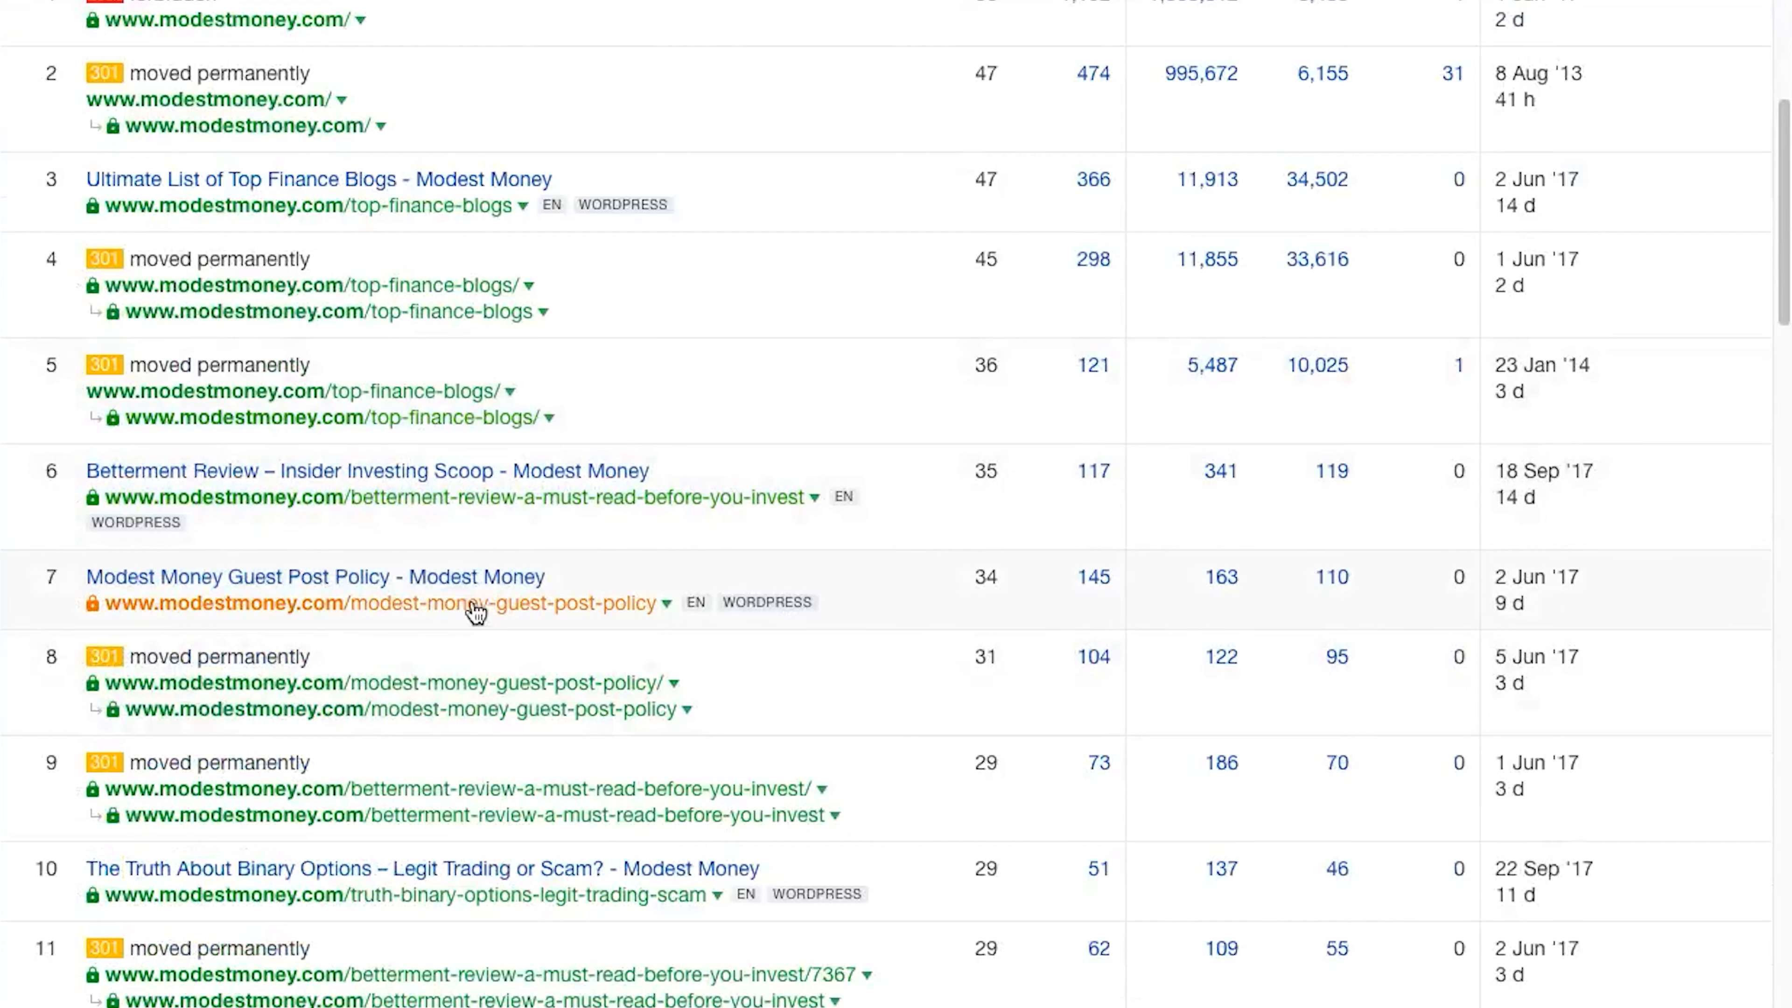
scroll(472, 607, "down", 1)
scroll(460, 594, "up", 3)
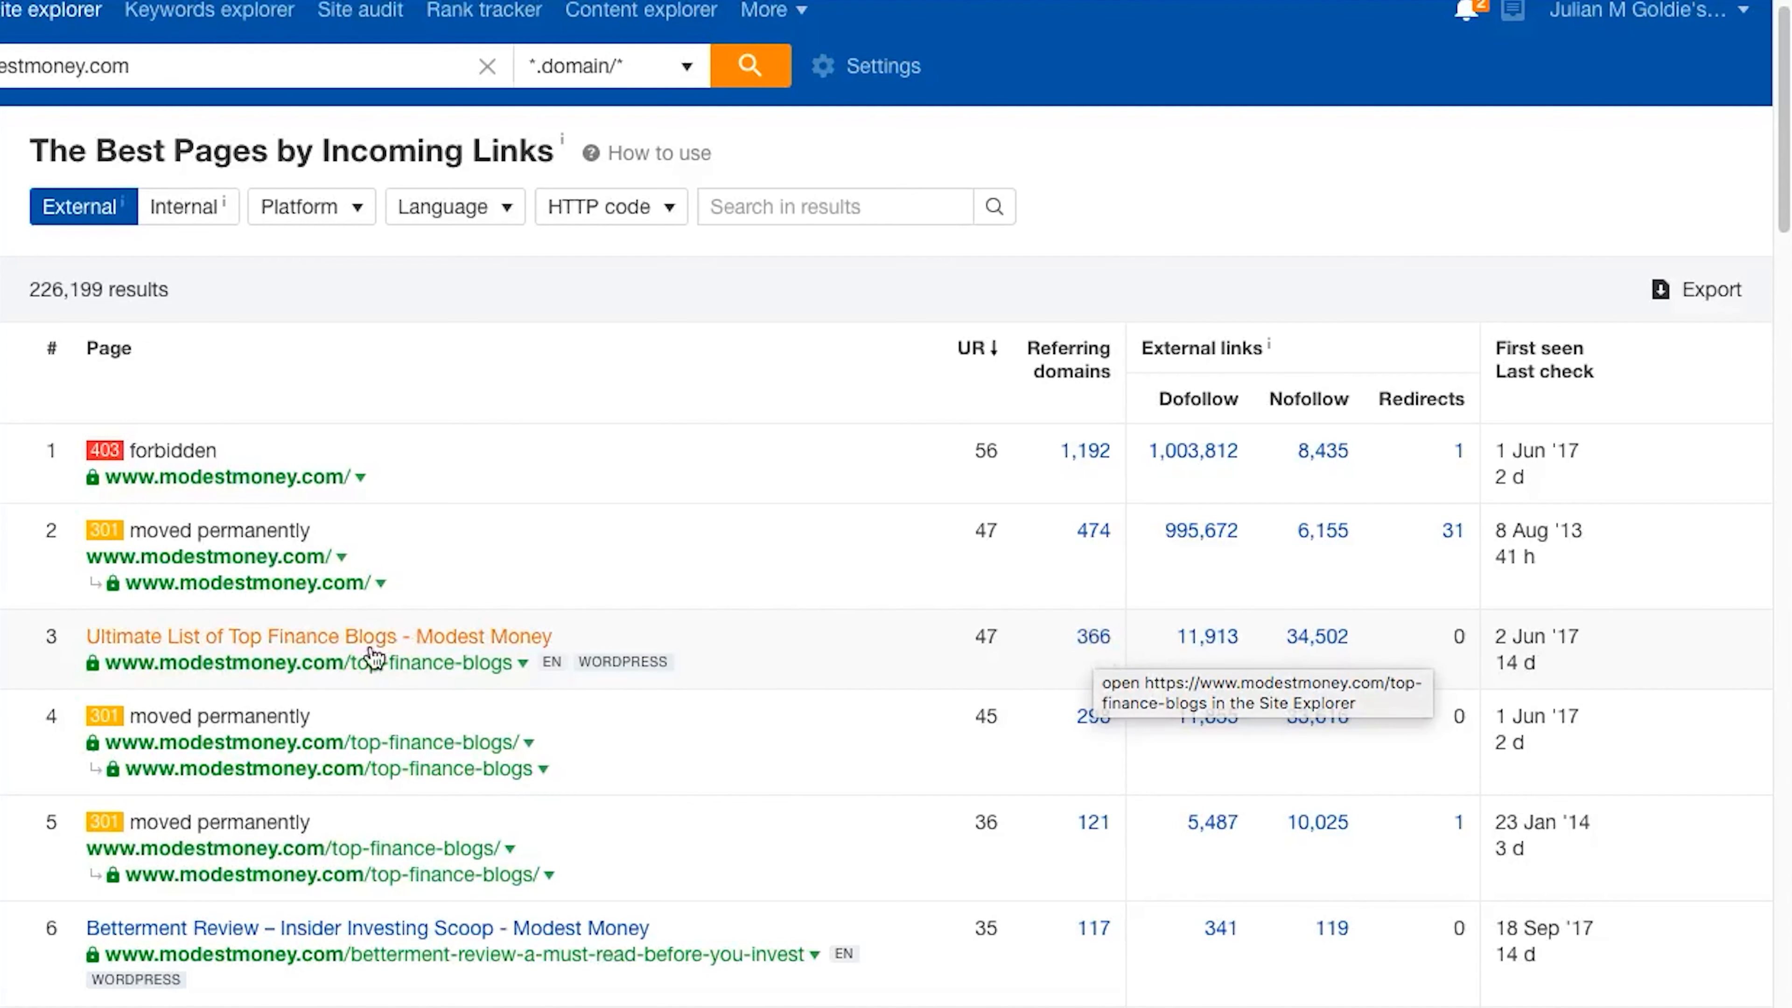
right_click(406, 639)
key("super+c")
left_click(494, 863)
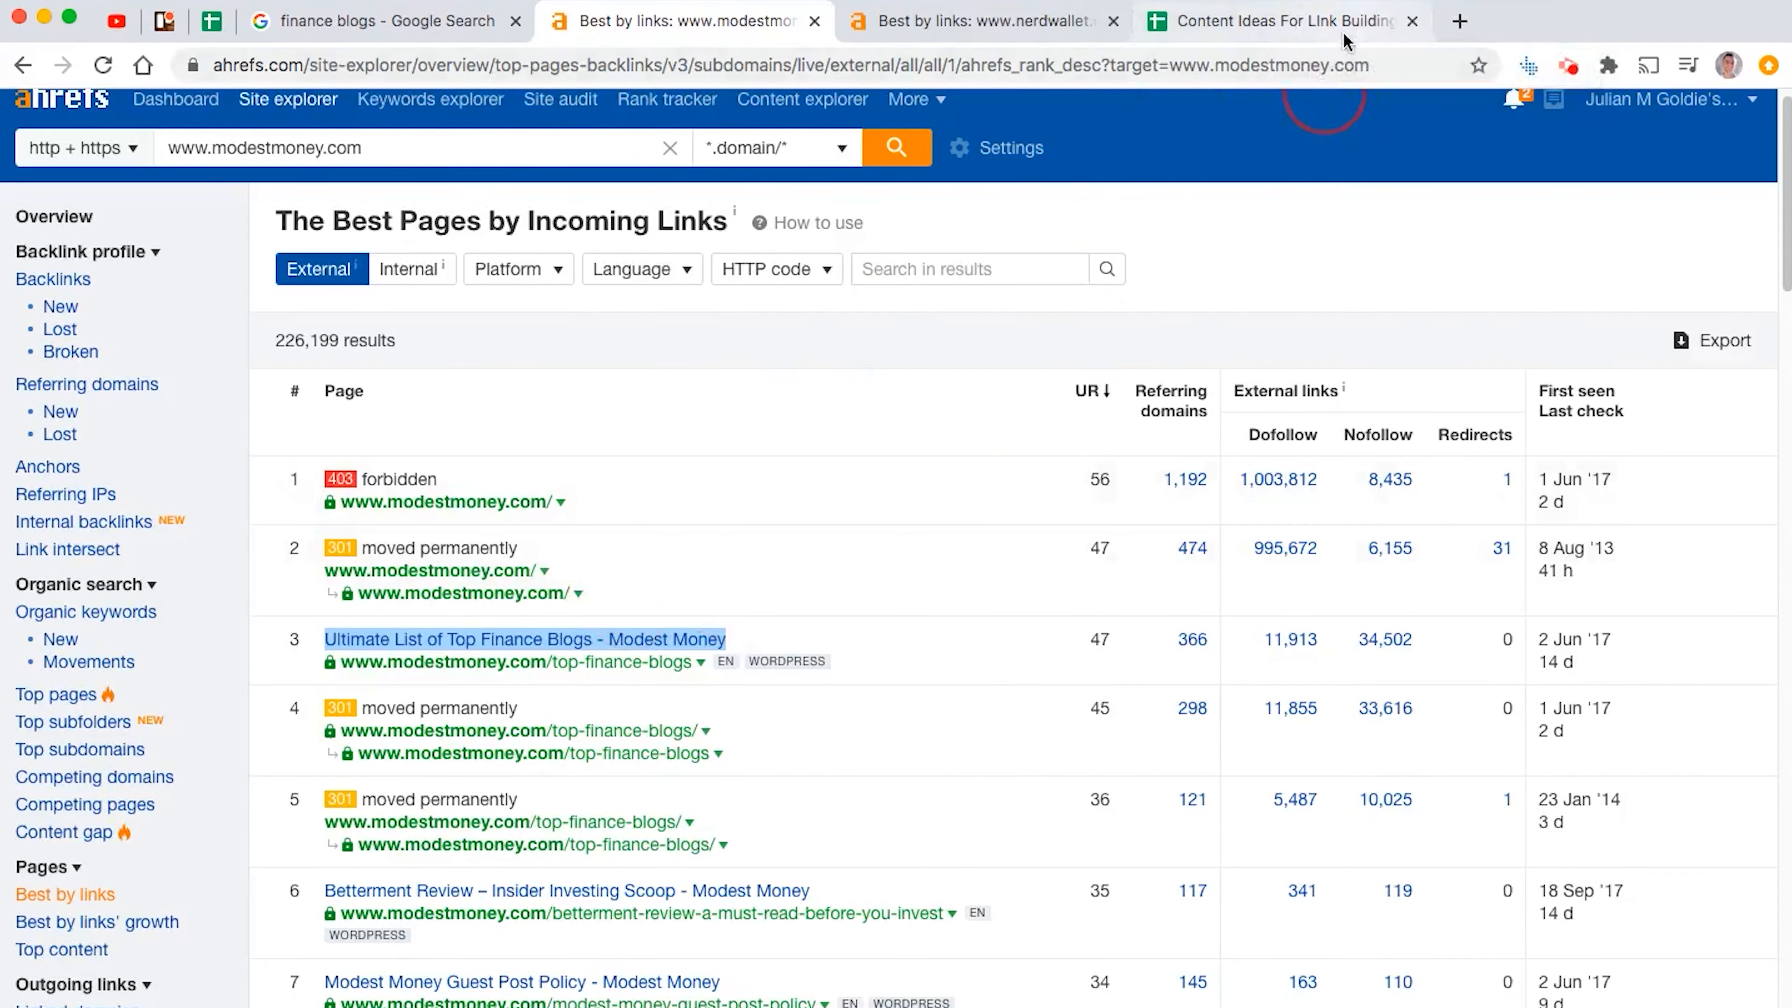
Switch to the Content Ideas spreadsheet, place it beside the modestmoney.com report, and paste the copied title into cell A2
left_click(1344, 41)
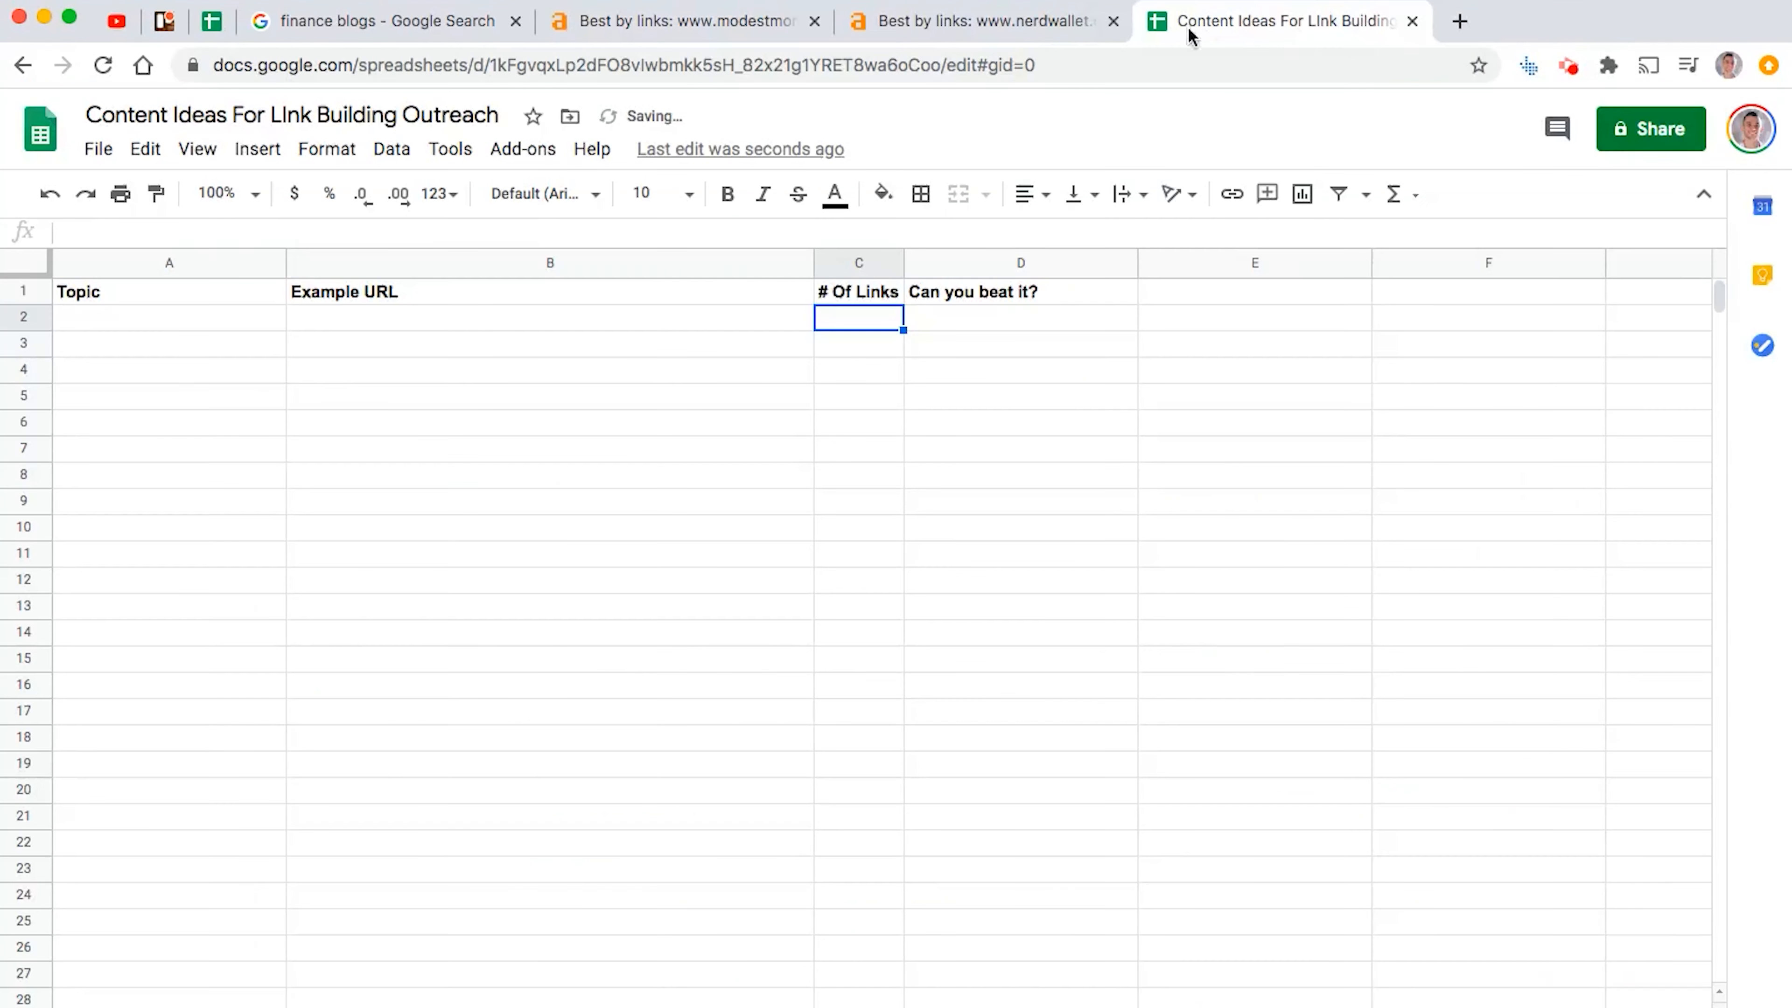
left_click_drag(1192, 36, 896, 35)
left_click(136, 324)
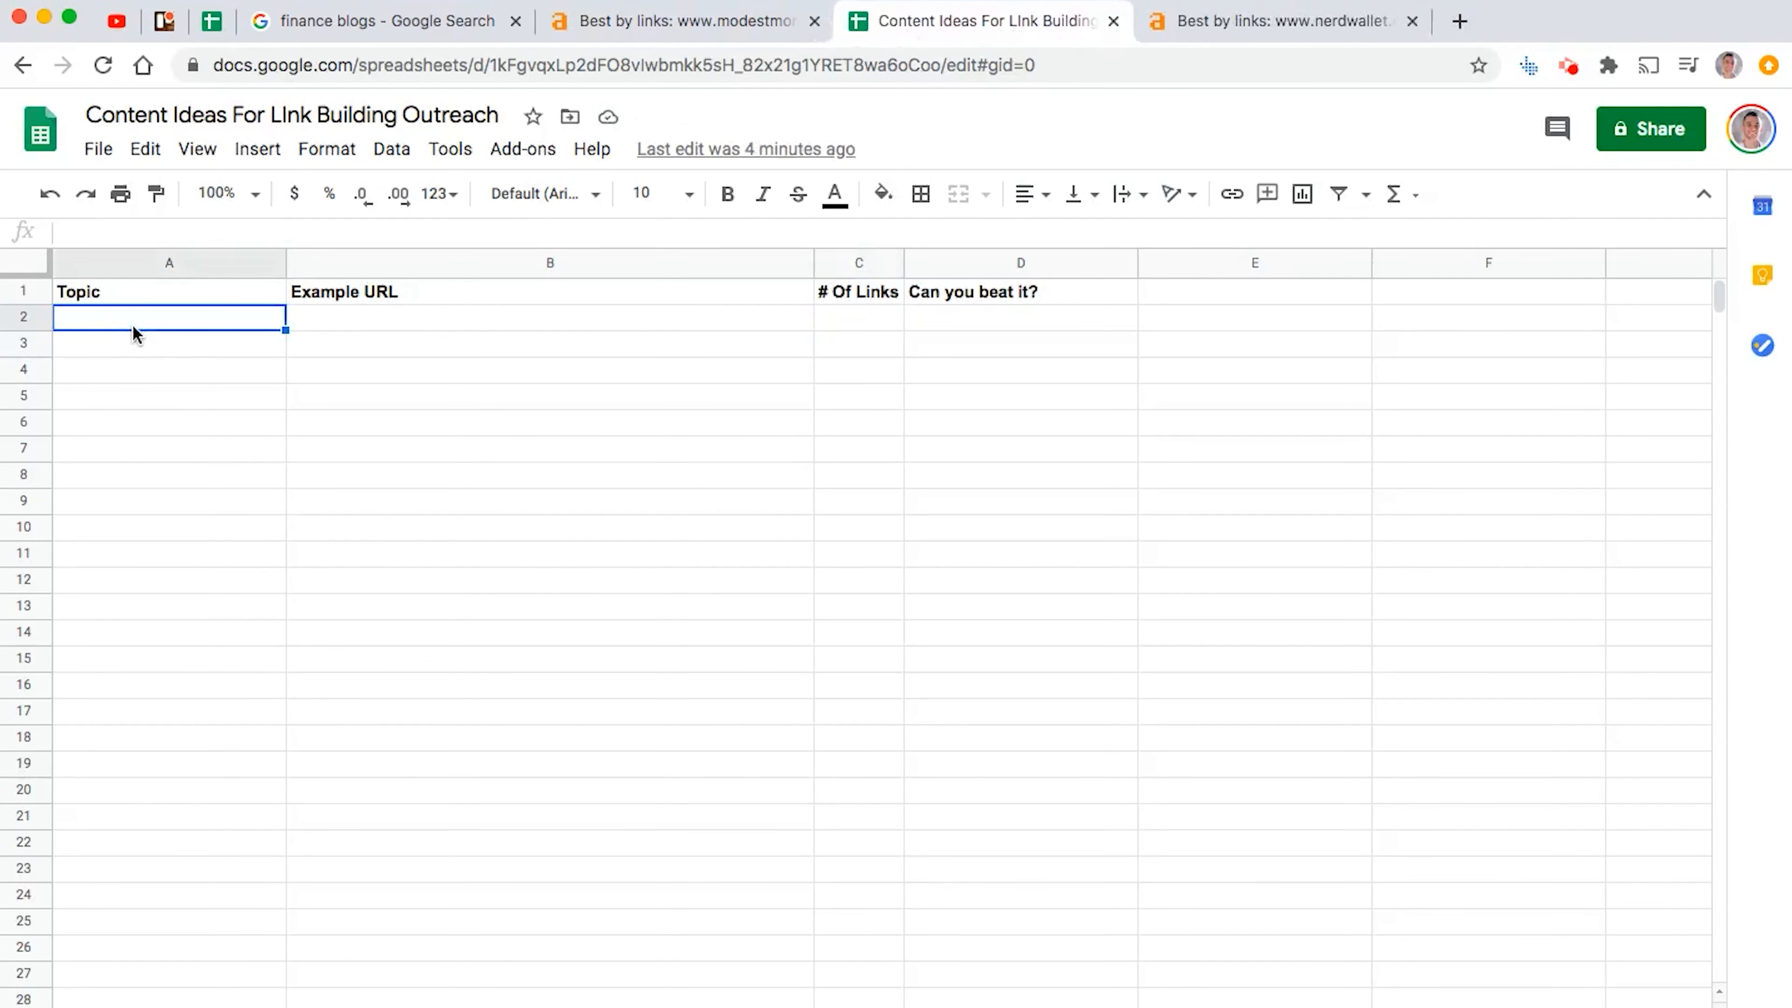
key("super+v")
key("Up")
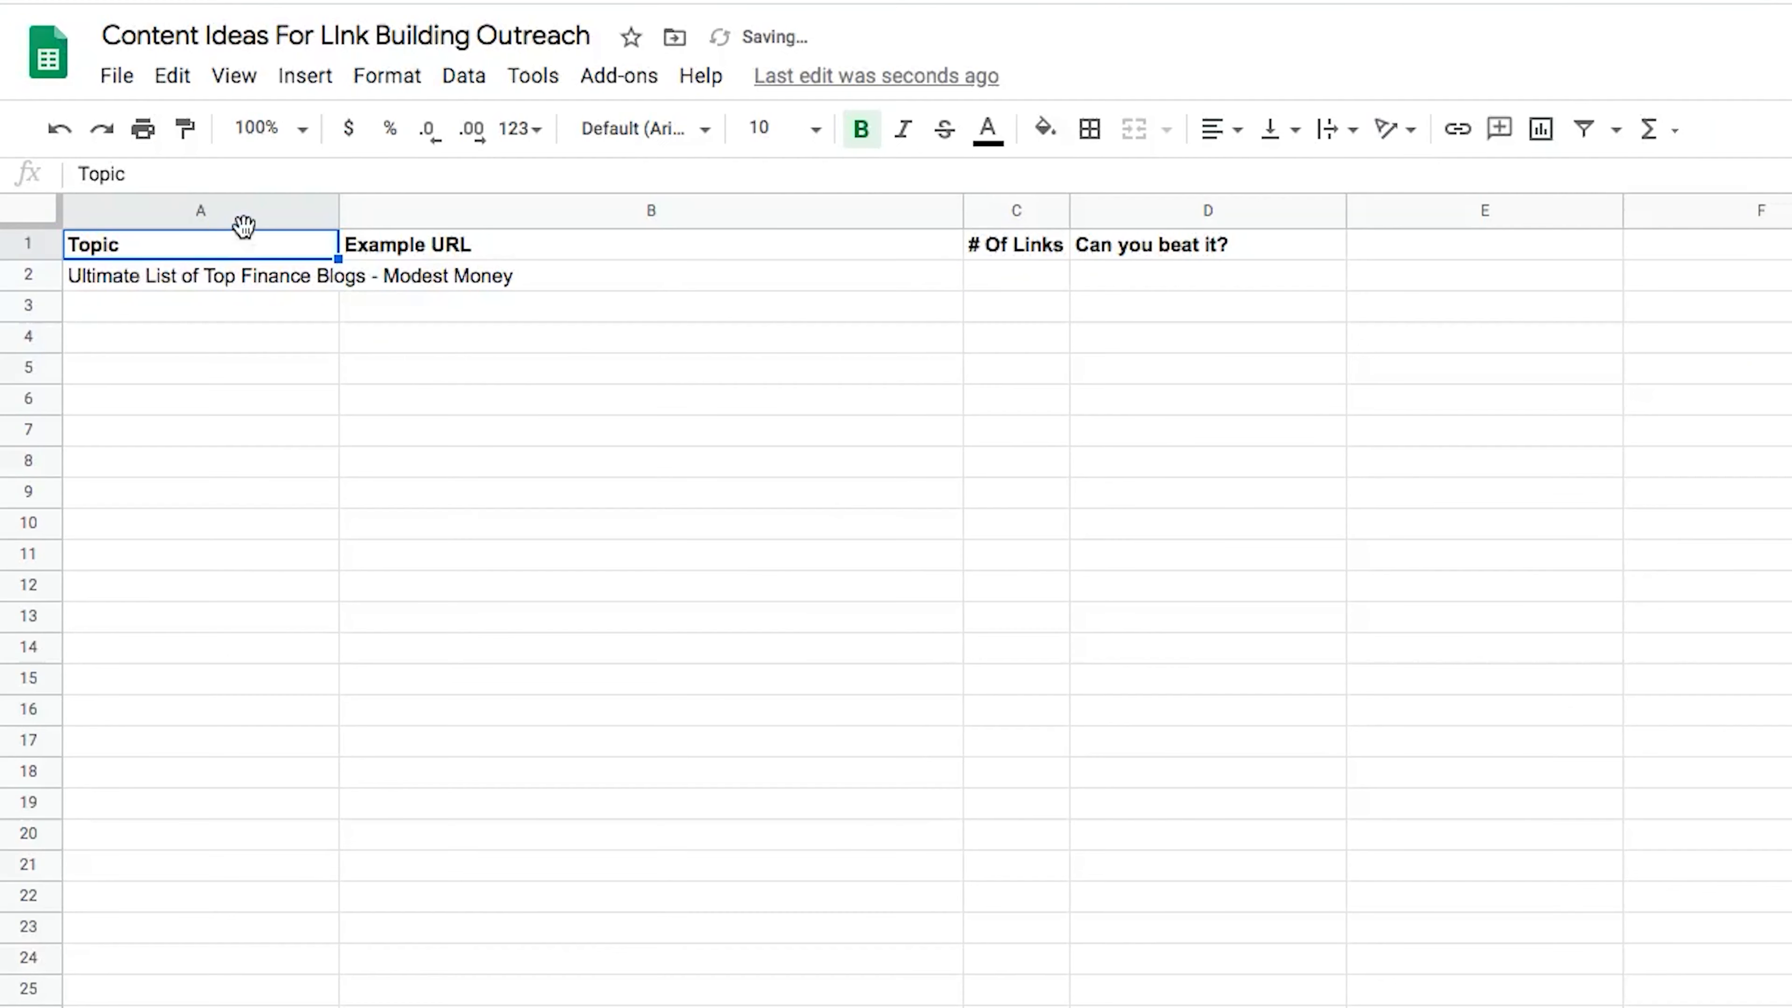
left_click(623, 240)
left_click(1008, 250)
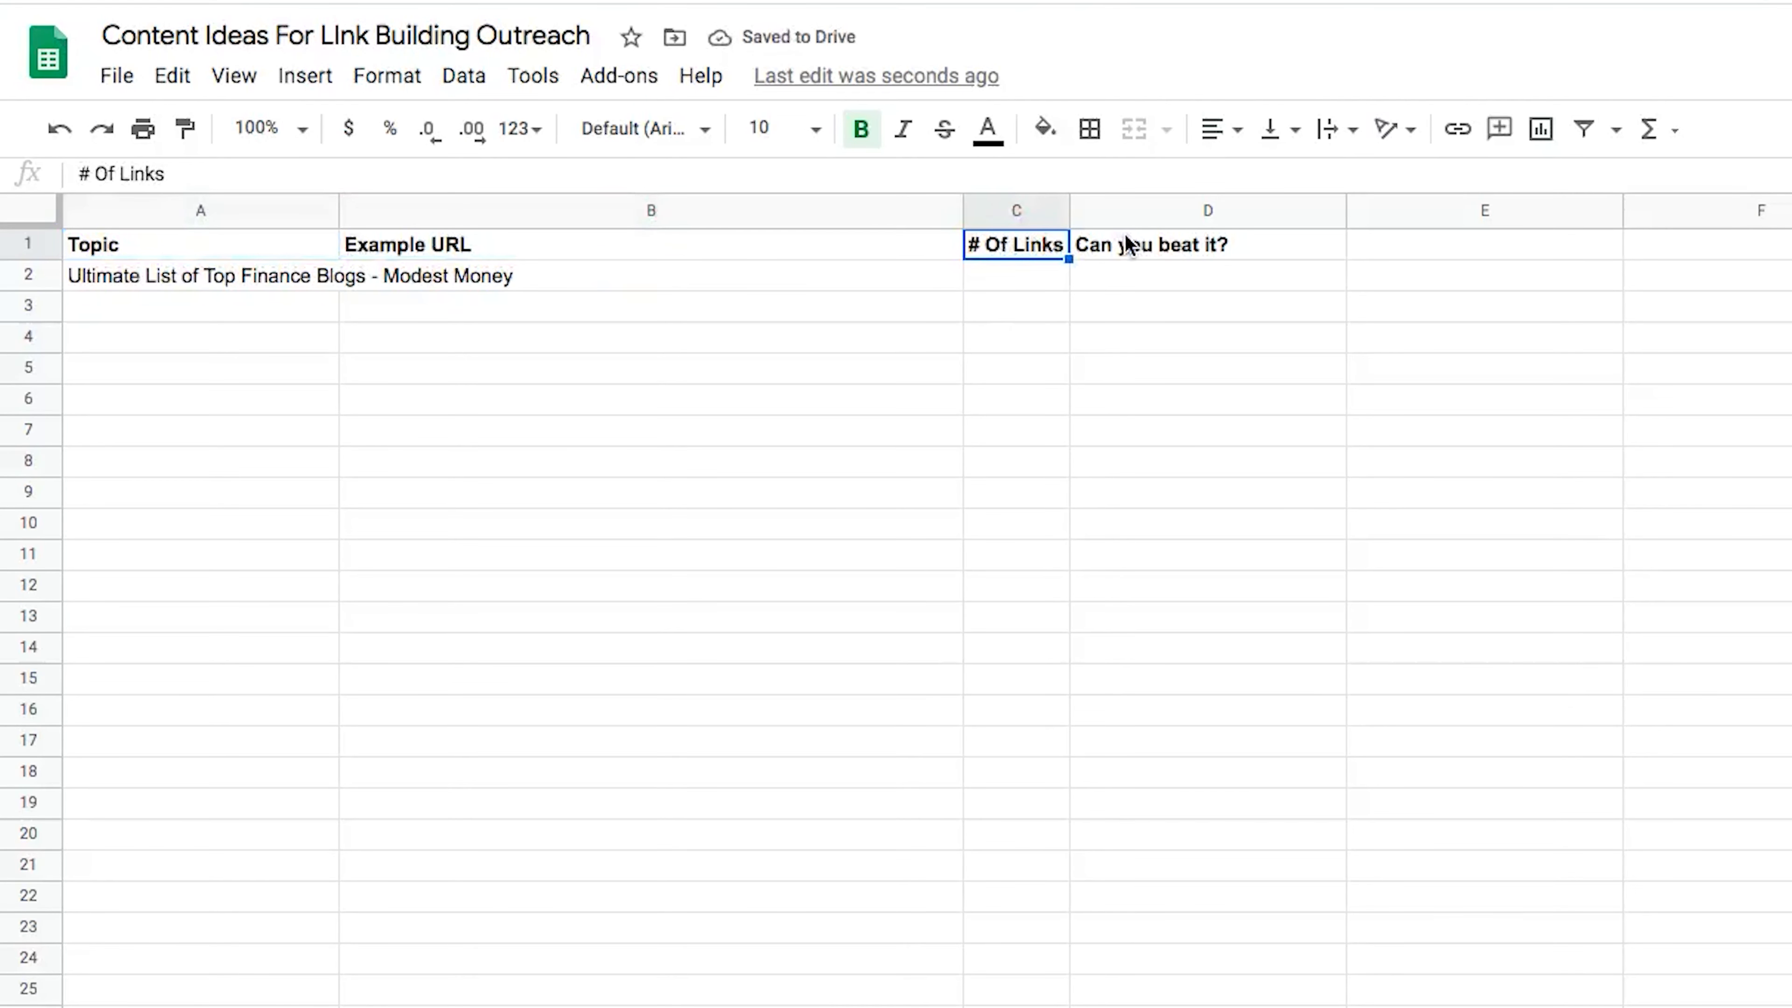
left_click(1133, 249)
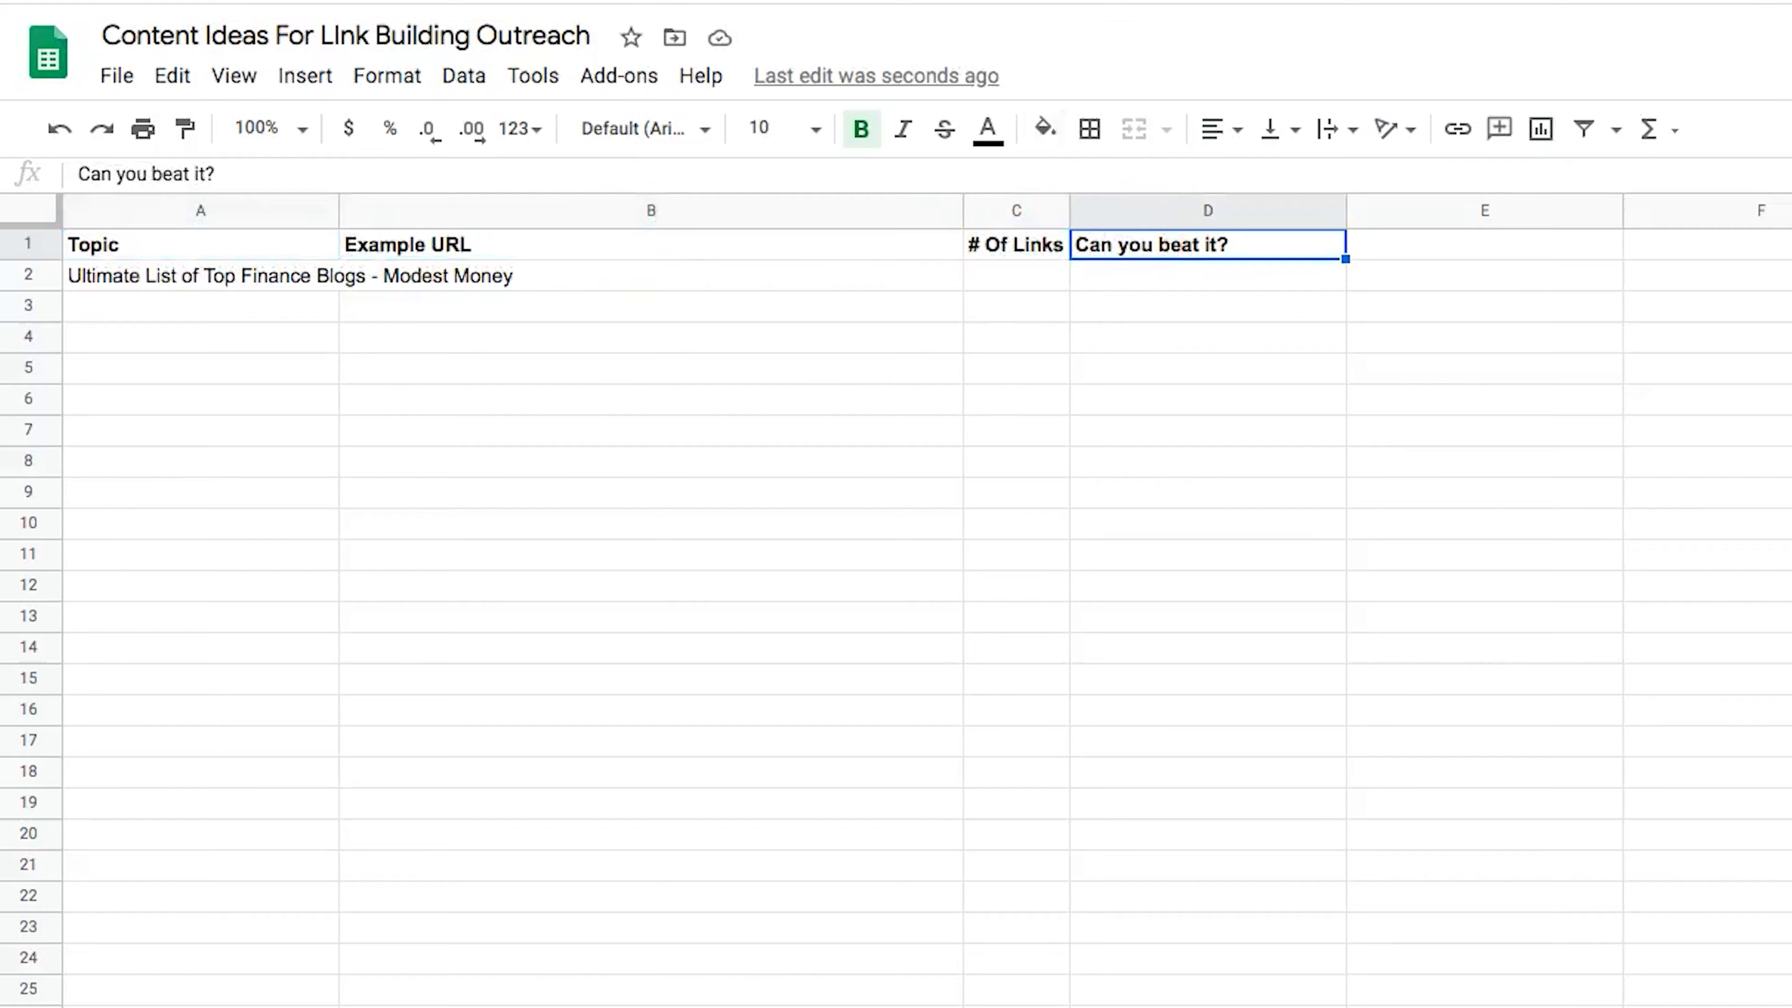
Copy the top-finance-blogs page's link address from the modestmoney.com report into cell B2 of the spreadsheet
left_click(683, 21)
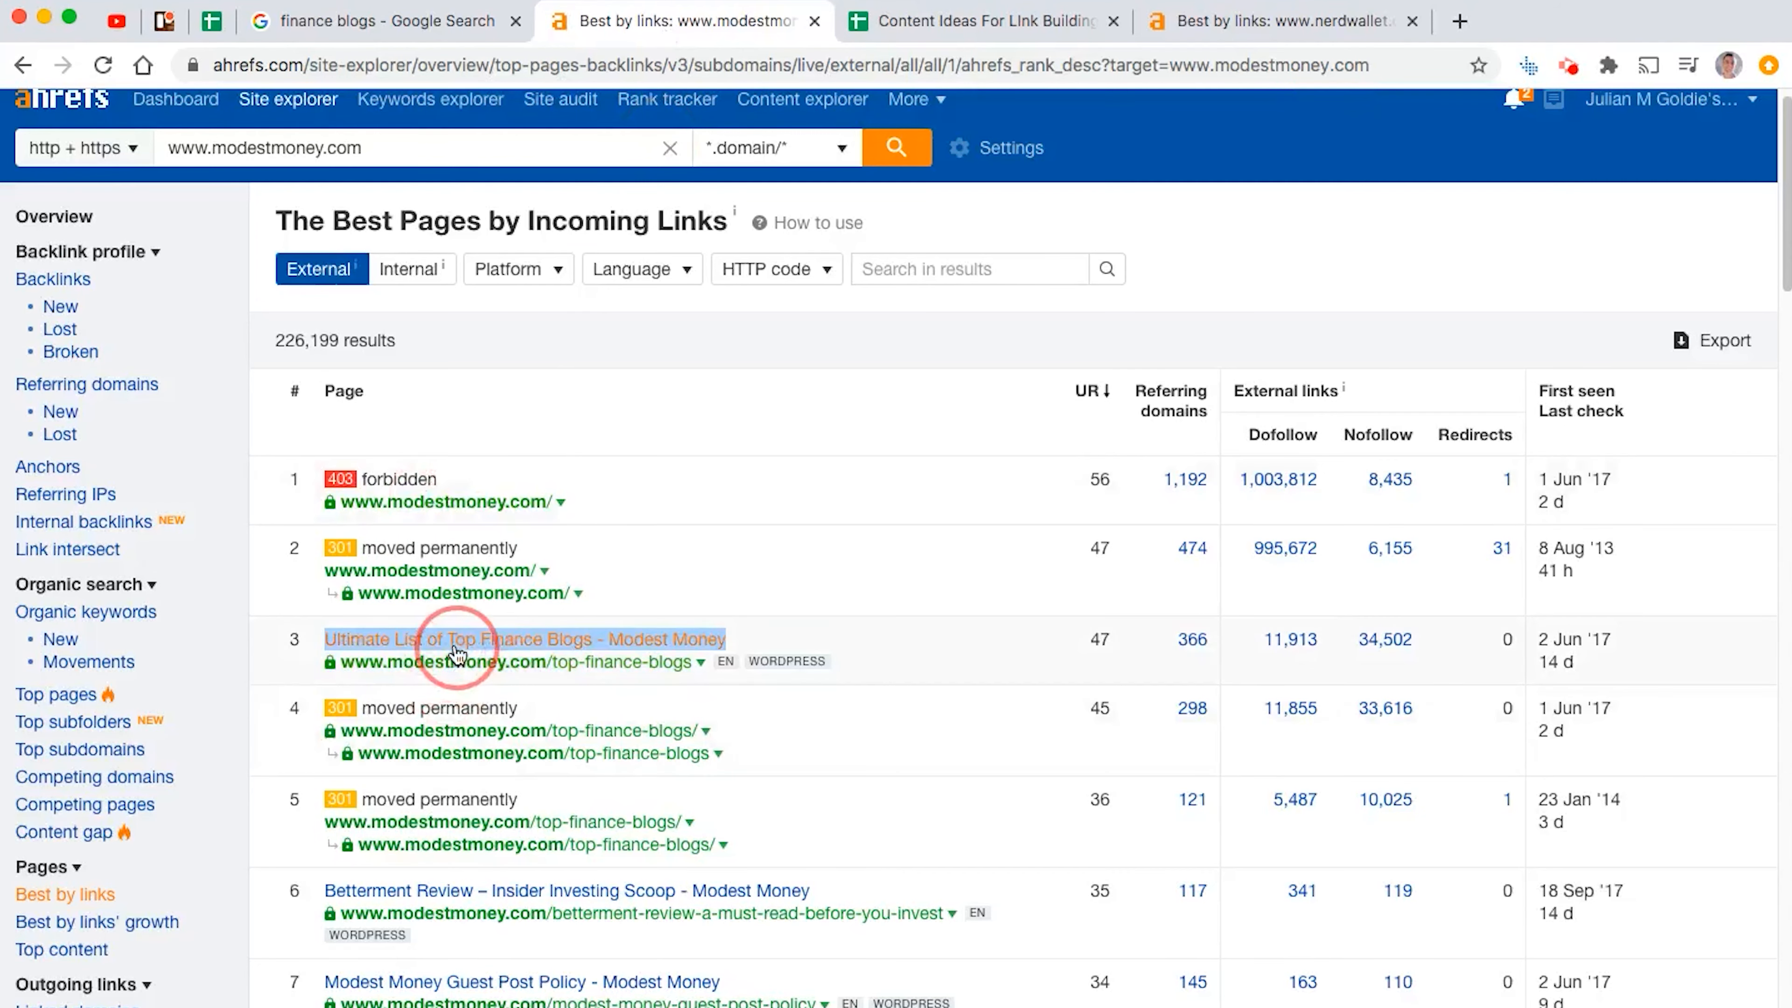
right_click(452, 662)
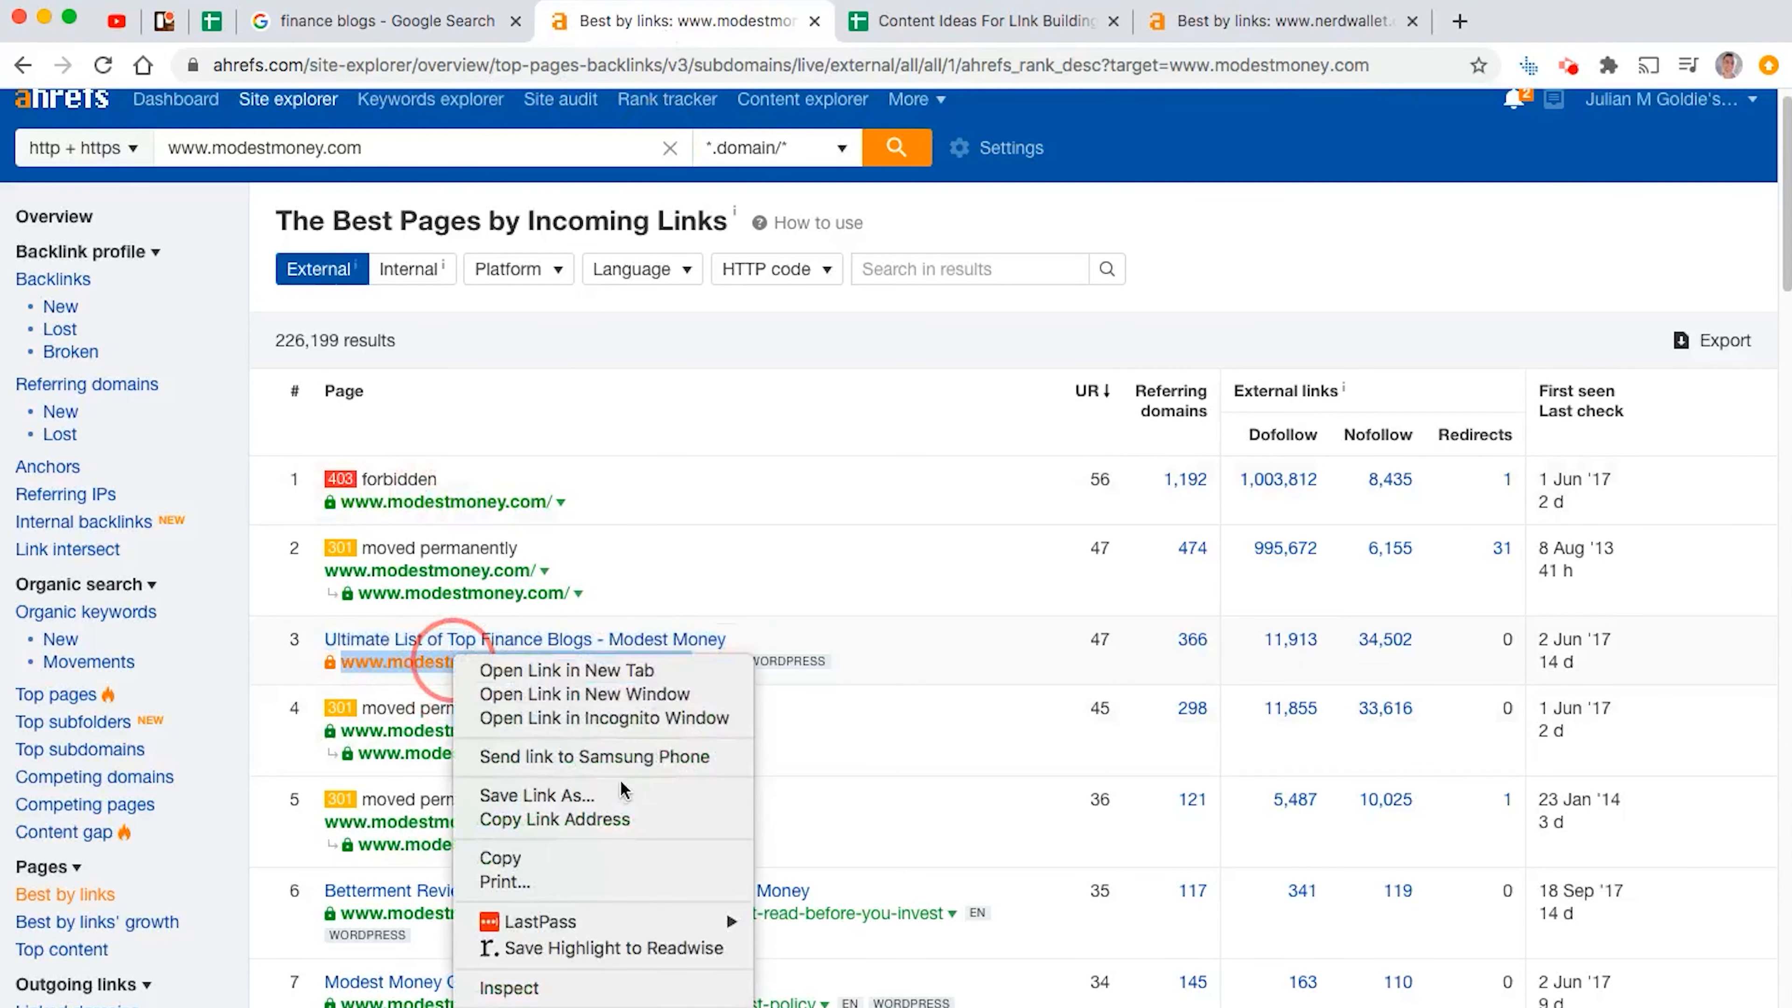
left_click(596, 821)
left_click(981, 21)
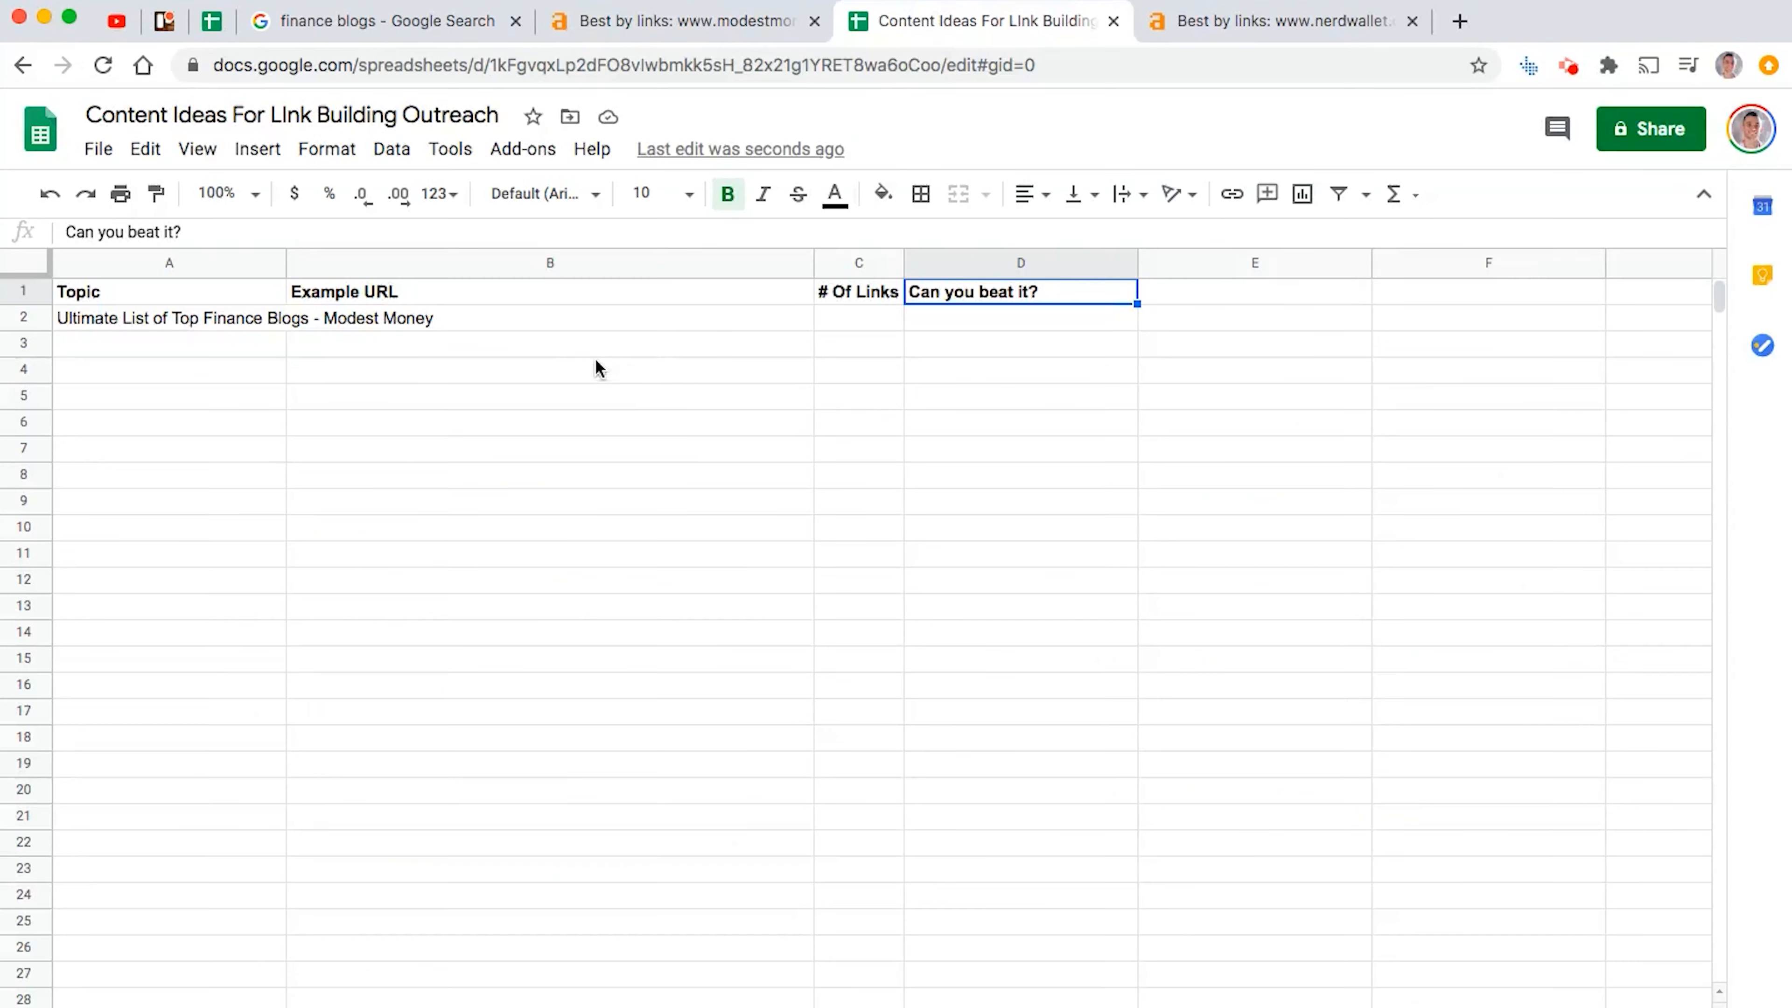
left_click(542, 318)
key("super+v")
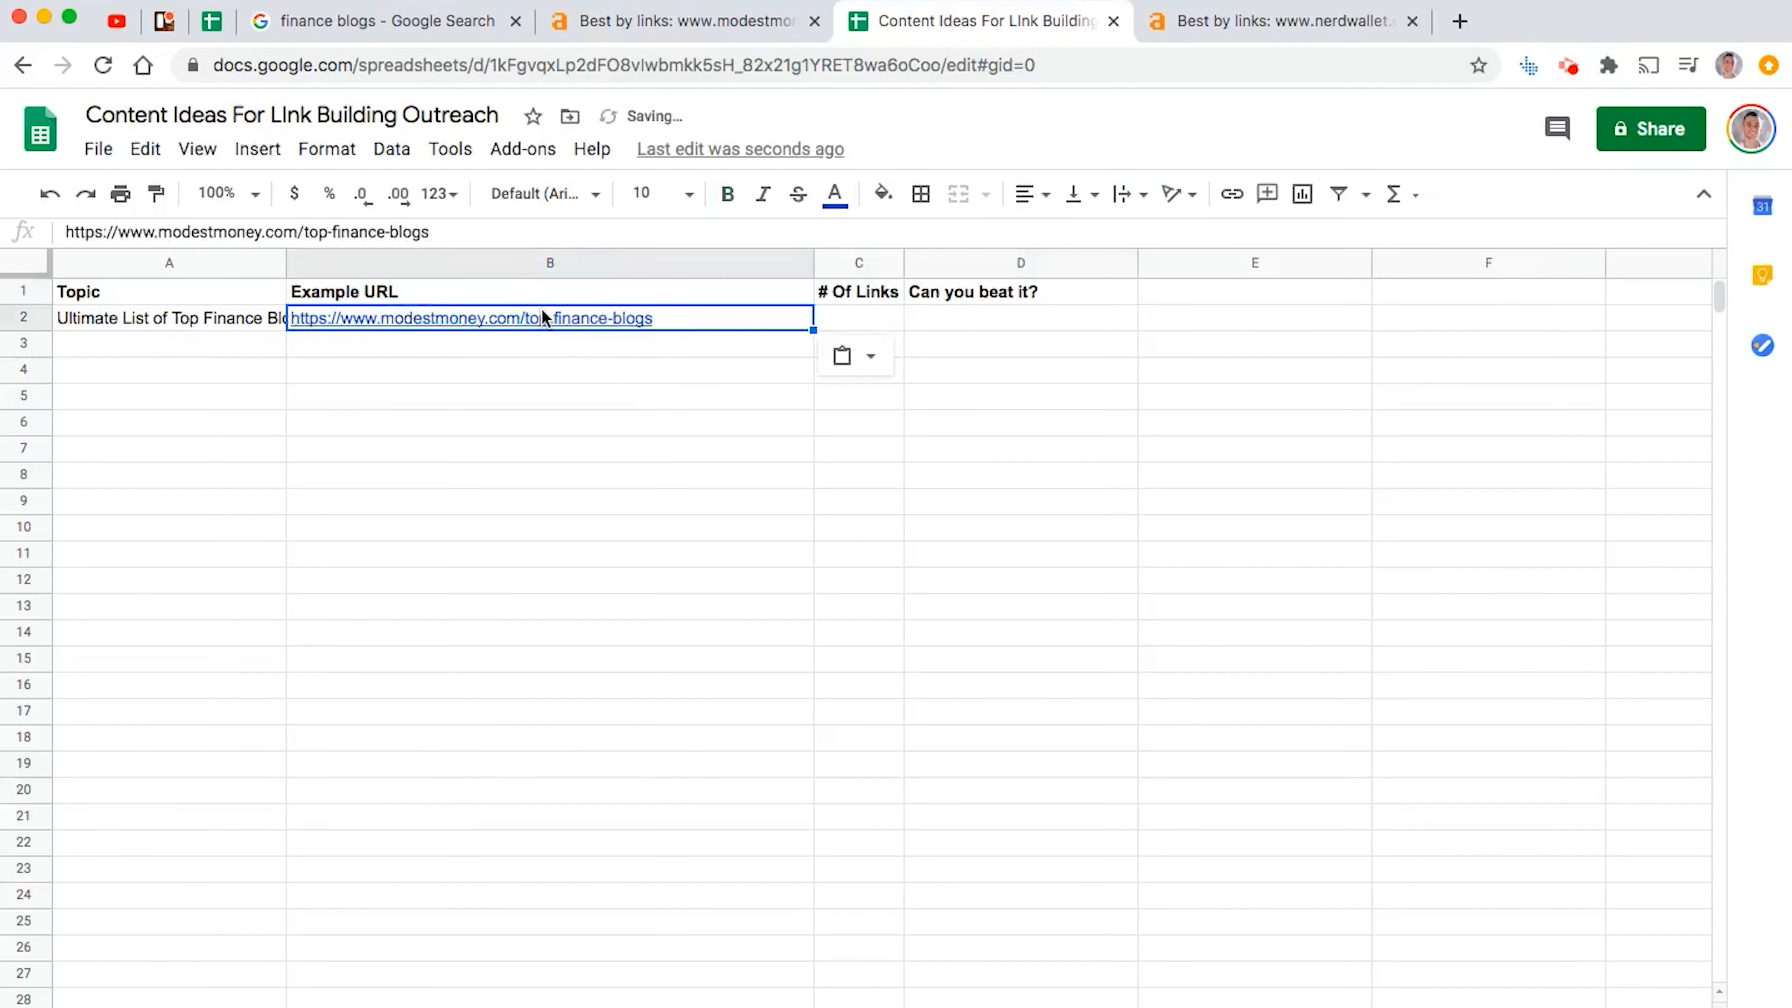
Enter 366 as the number of links in cell C2 and auto-fit column A to its content
left_click(873, 317)
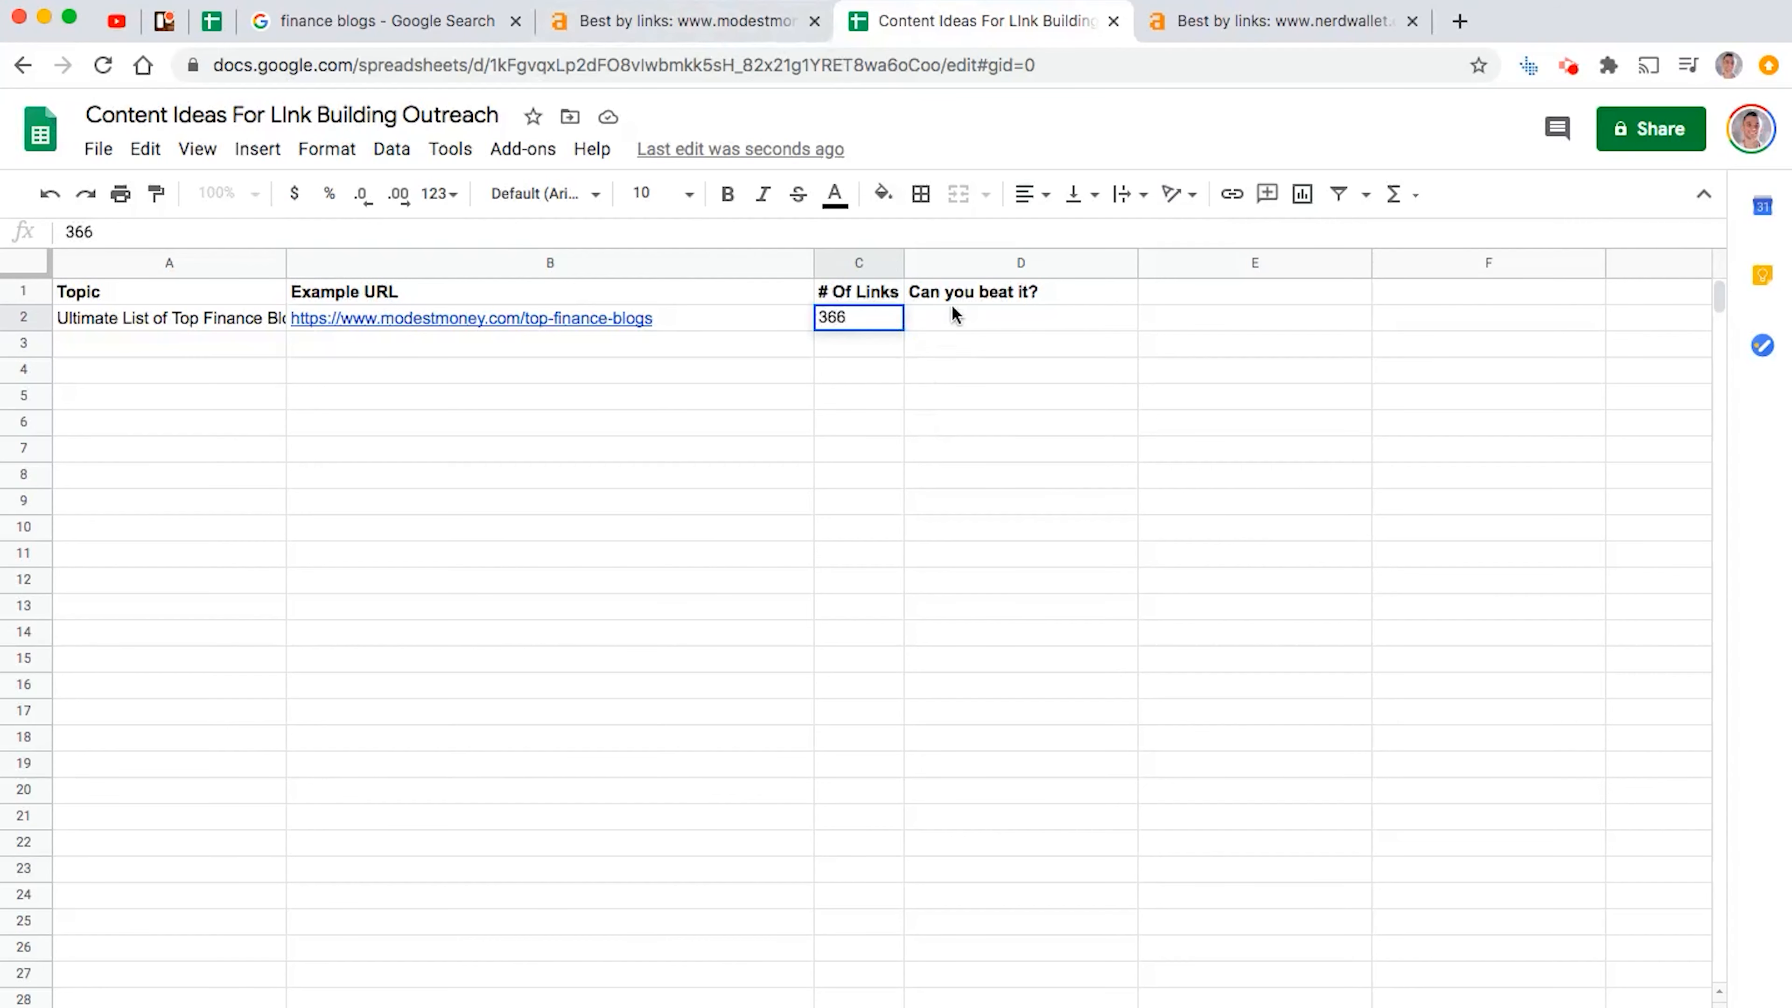
left_click(974, 293)
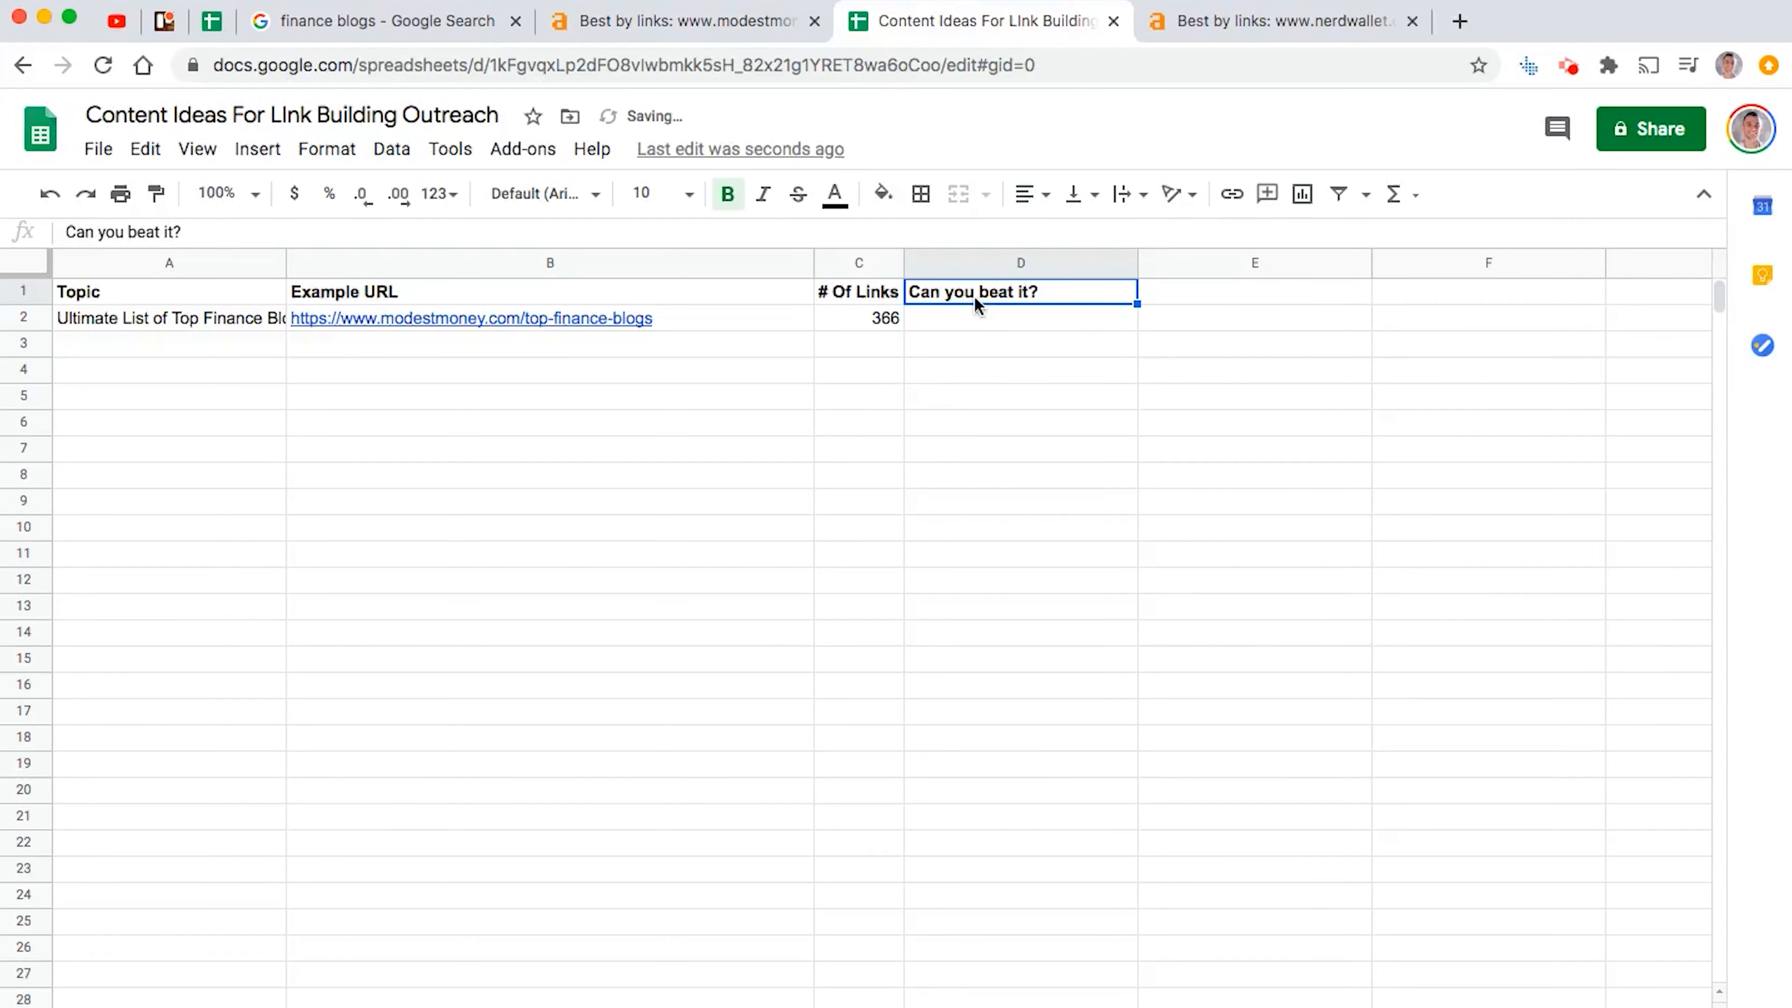
double_click(284, 256)
Copy the title "The Truth About Binary Options – Legit Trading or Scam? - Modest Money" from the modestmoney.com report
left_click(727, 29)
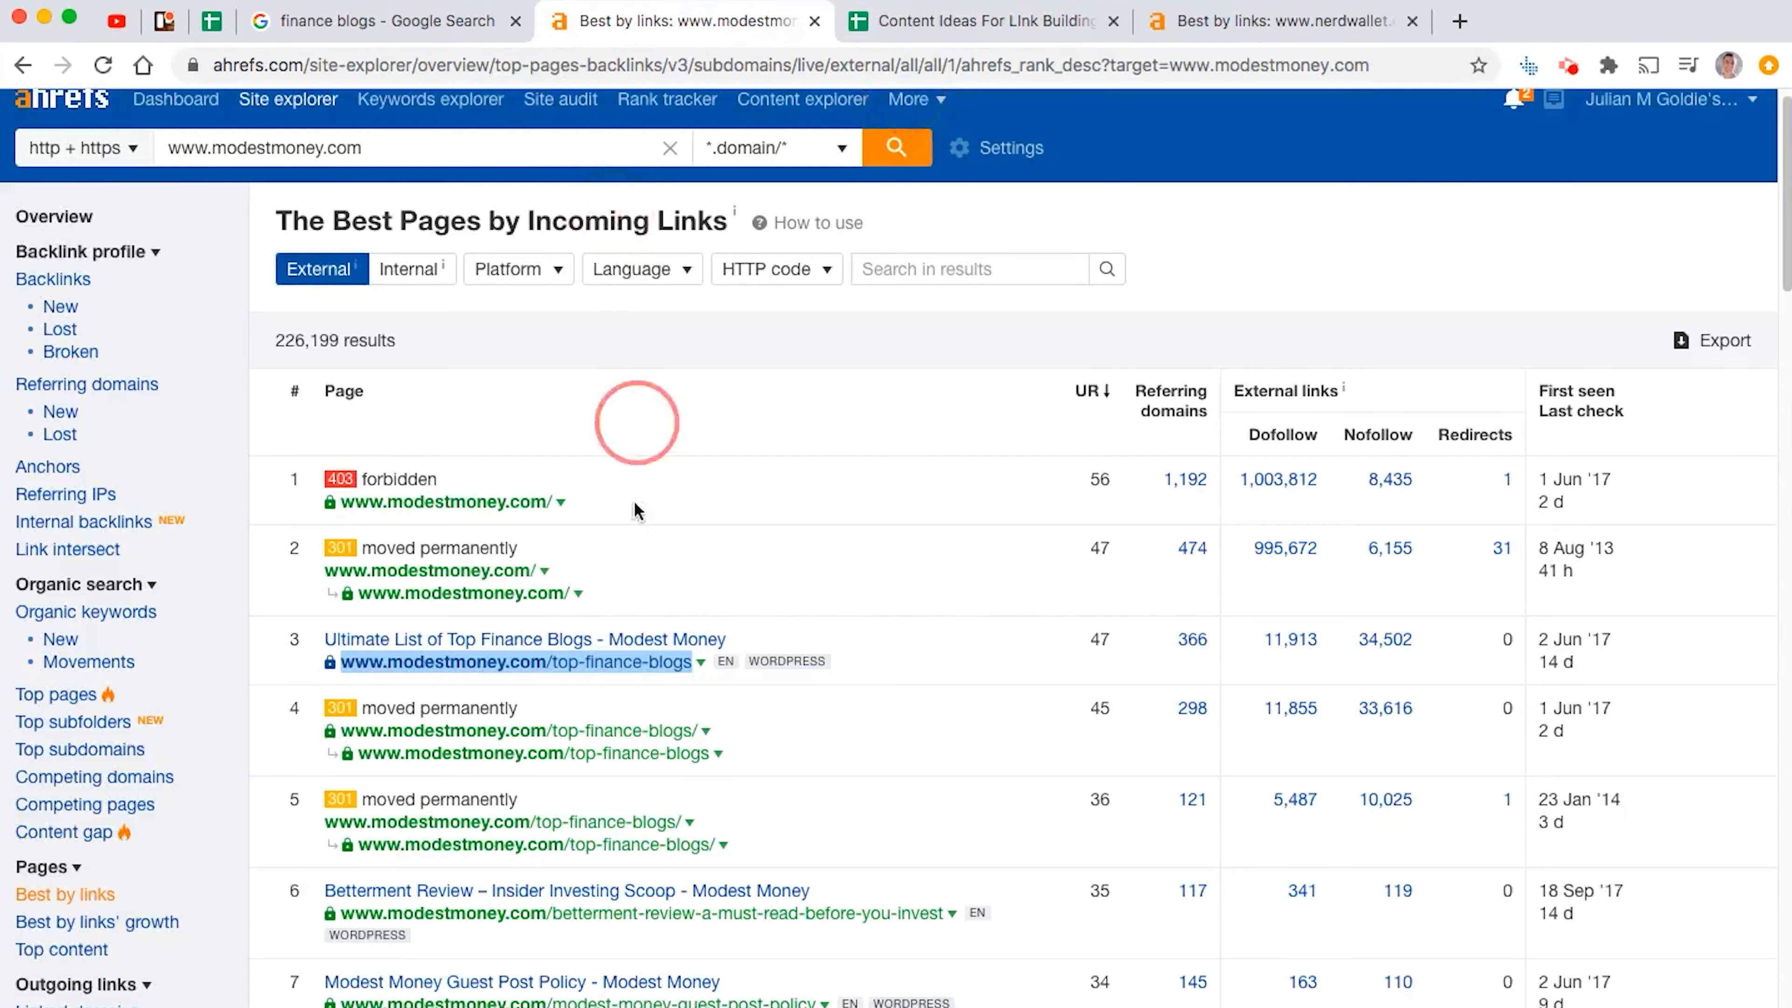
scroll(637, 436, "down", 5)
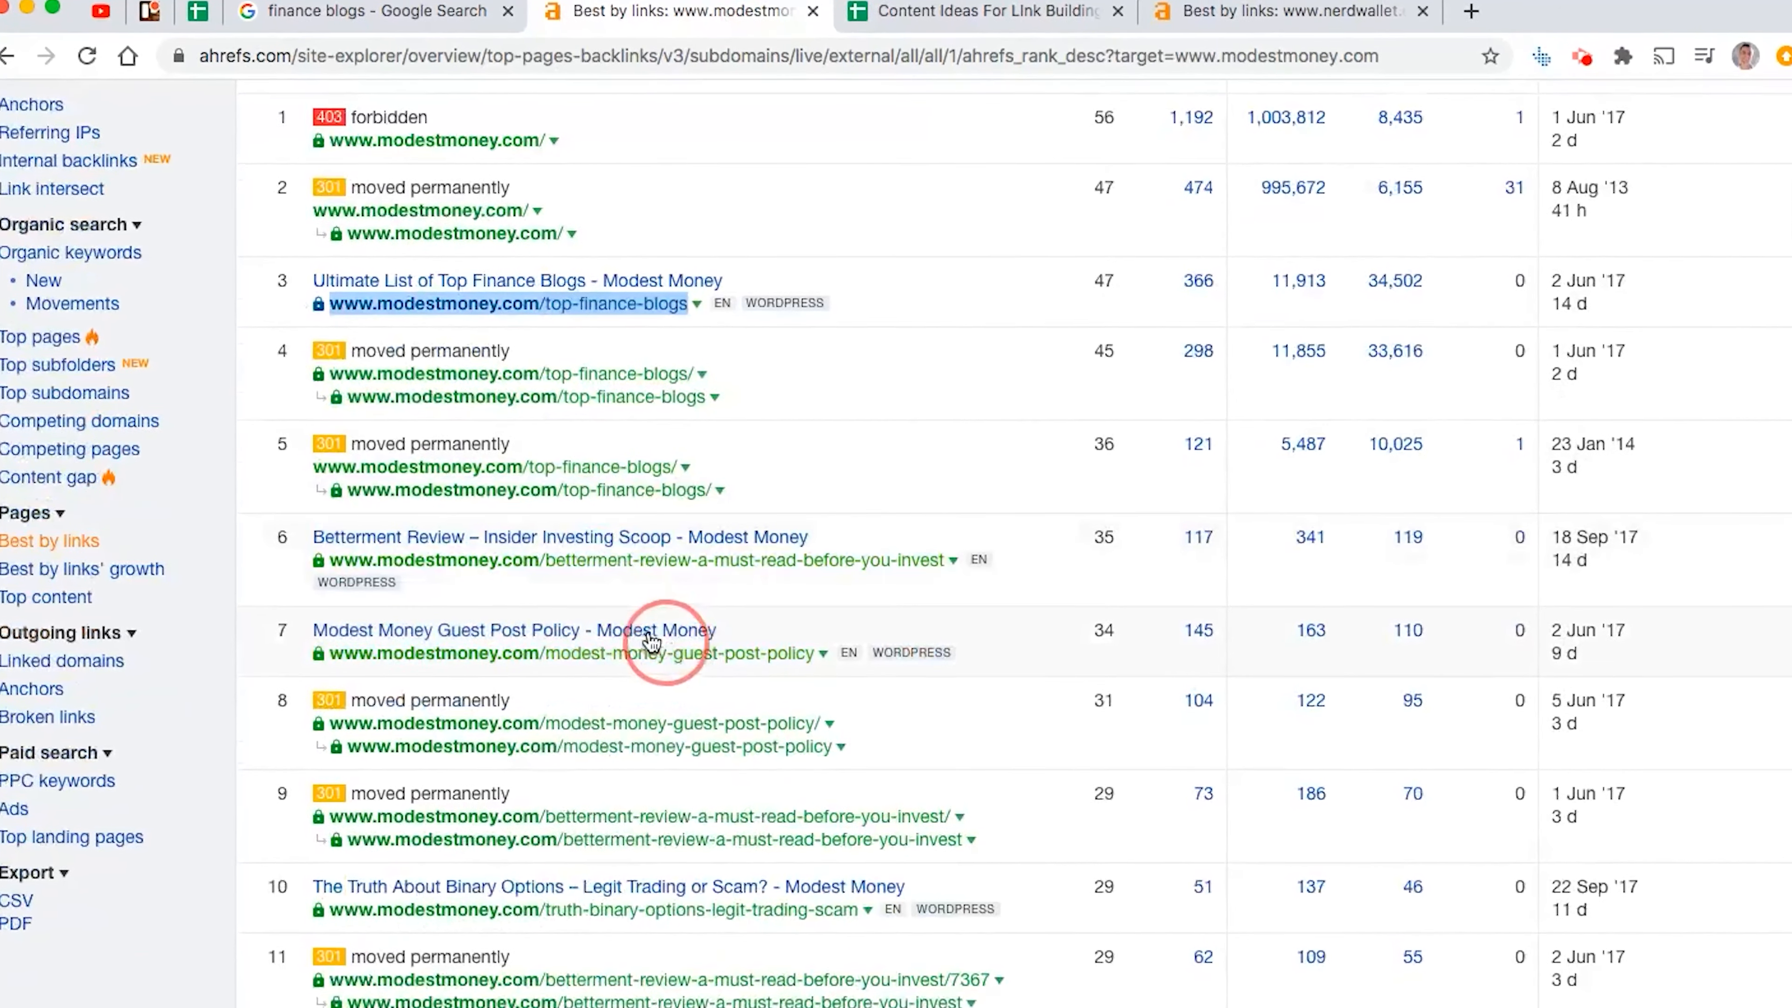
scroll(650, 640, "down", 2)
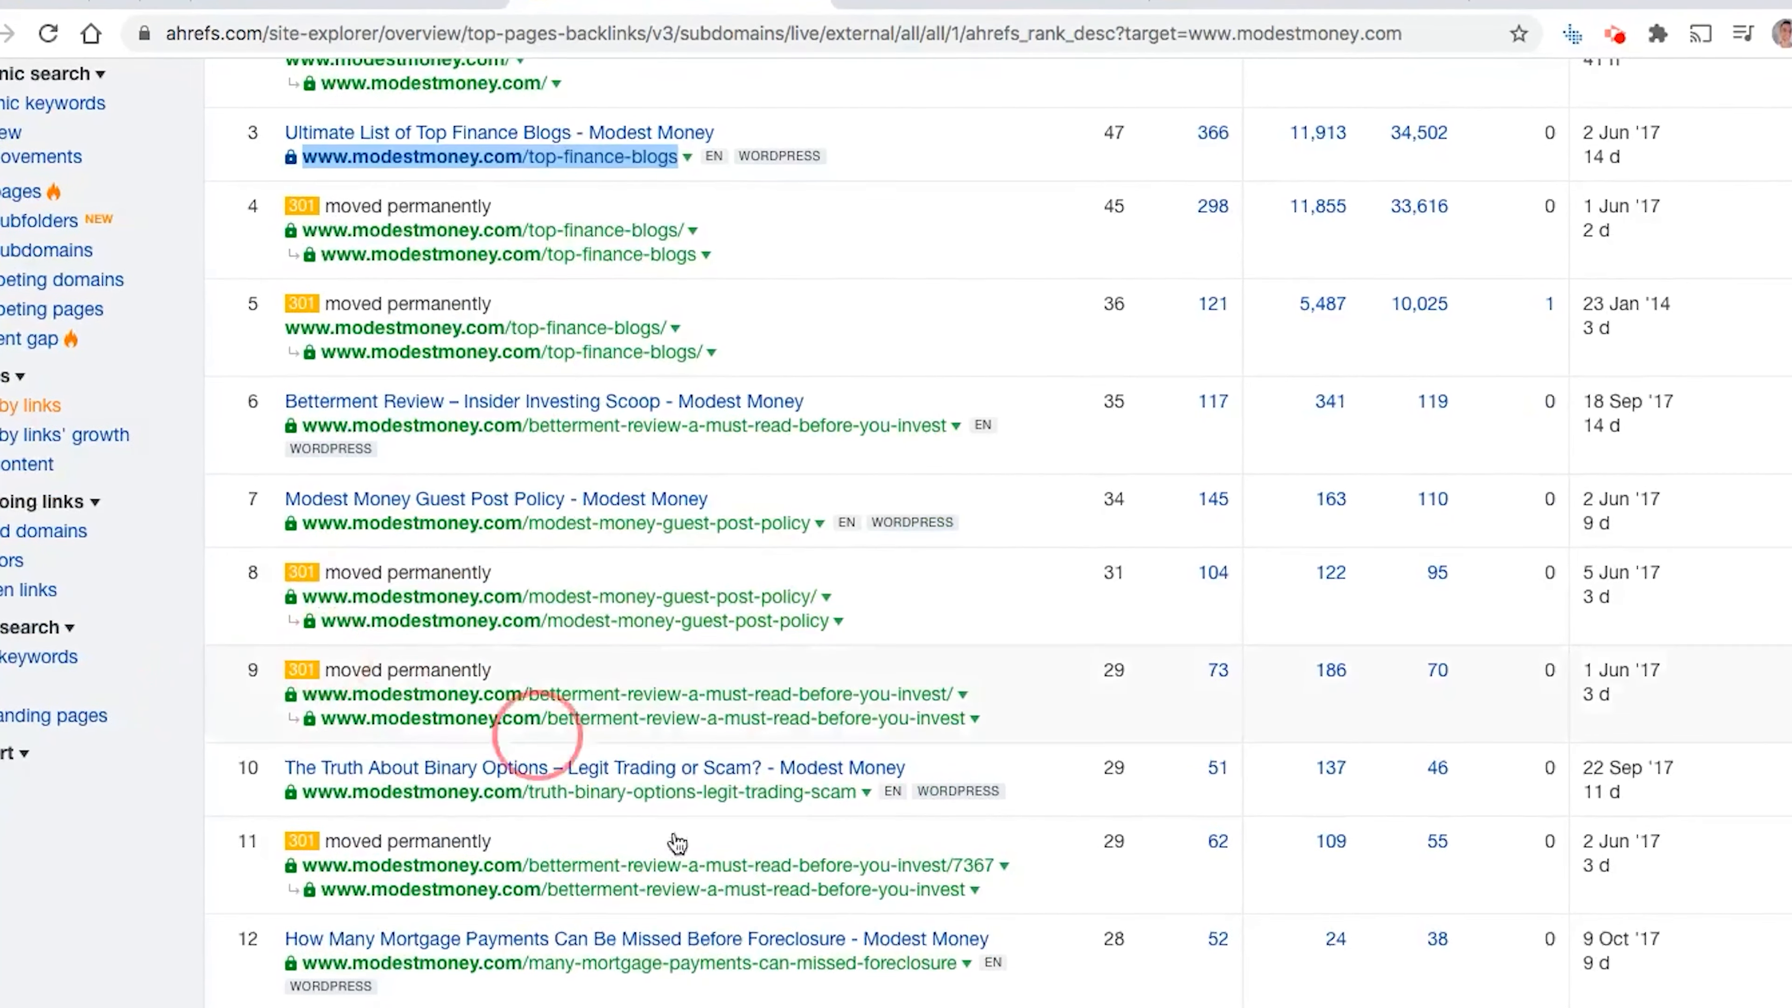
right_click(663, 779)
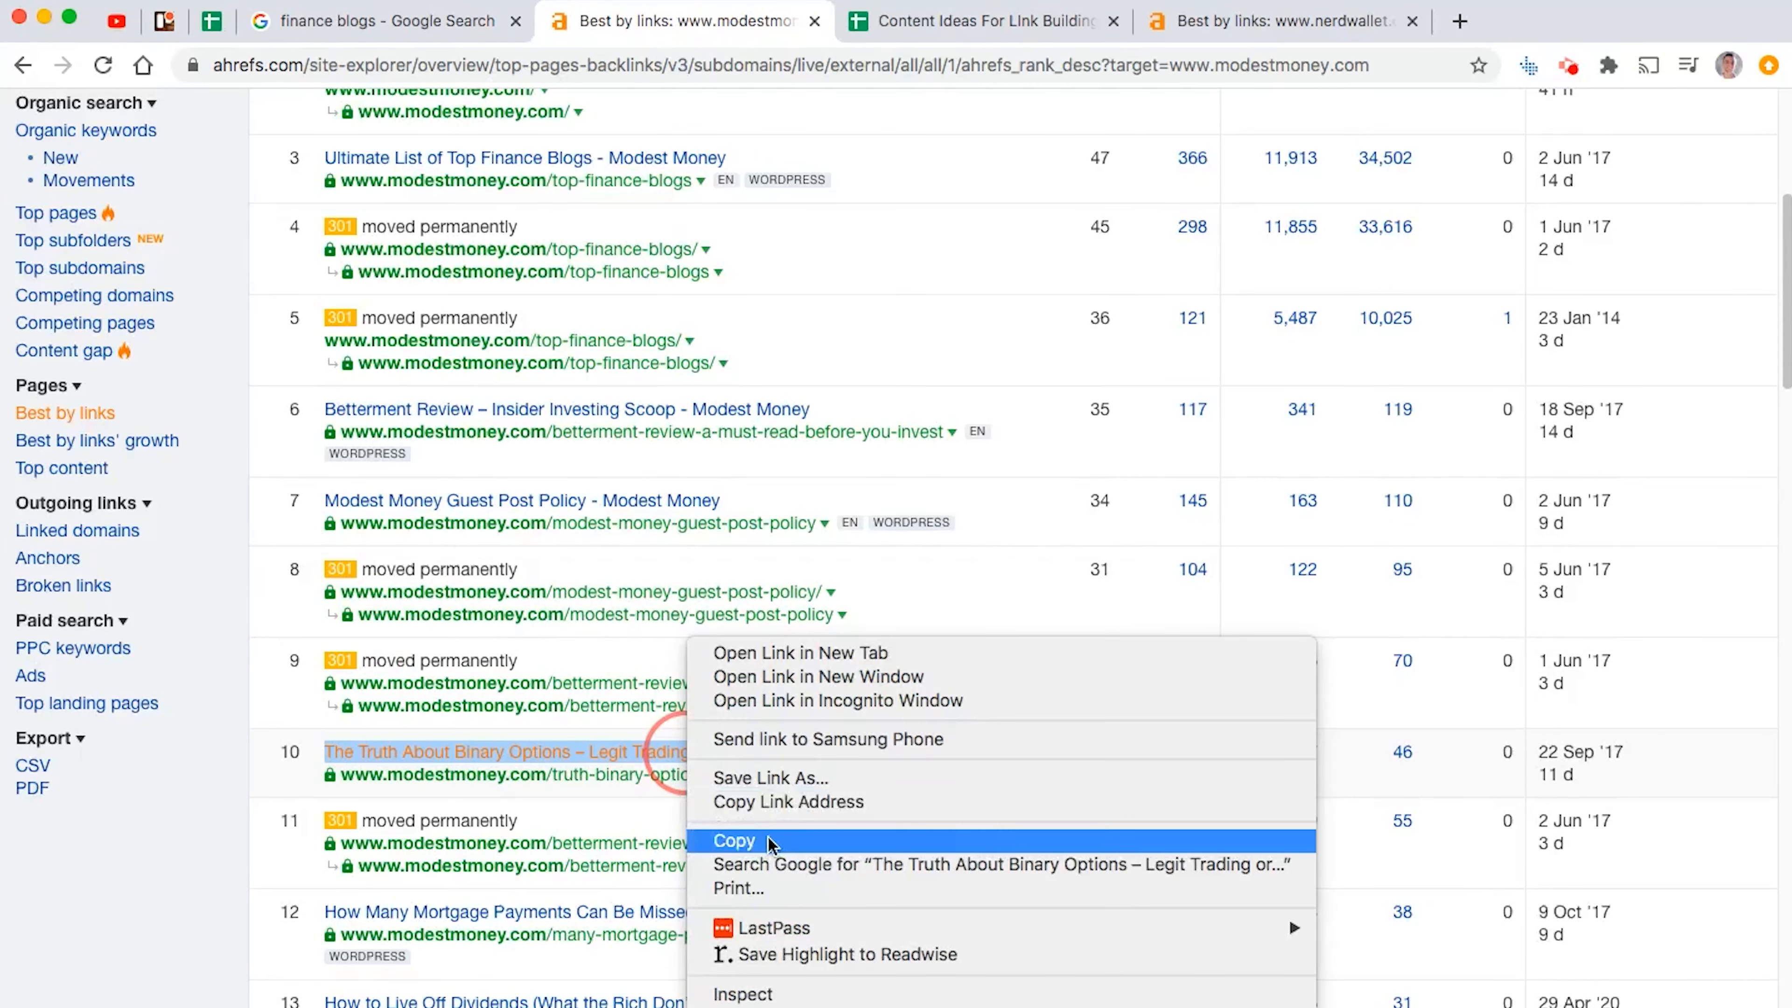
left_click(770, 841)
Paste the copied binary options title into cell A3 of the Content Ideas spreadsheet
key("ctrl+Tab")
key("Left")
key("Left")
key("Left")
key("Down")
key("Down")
key("super+v")
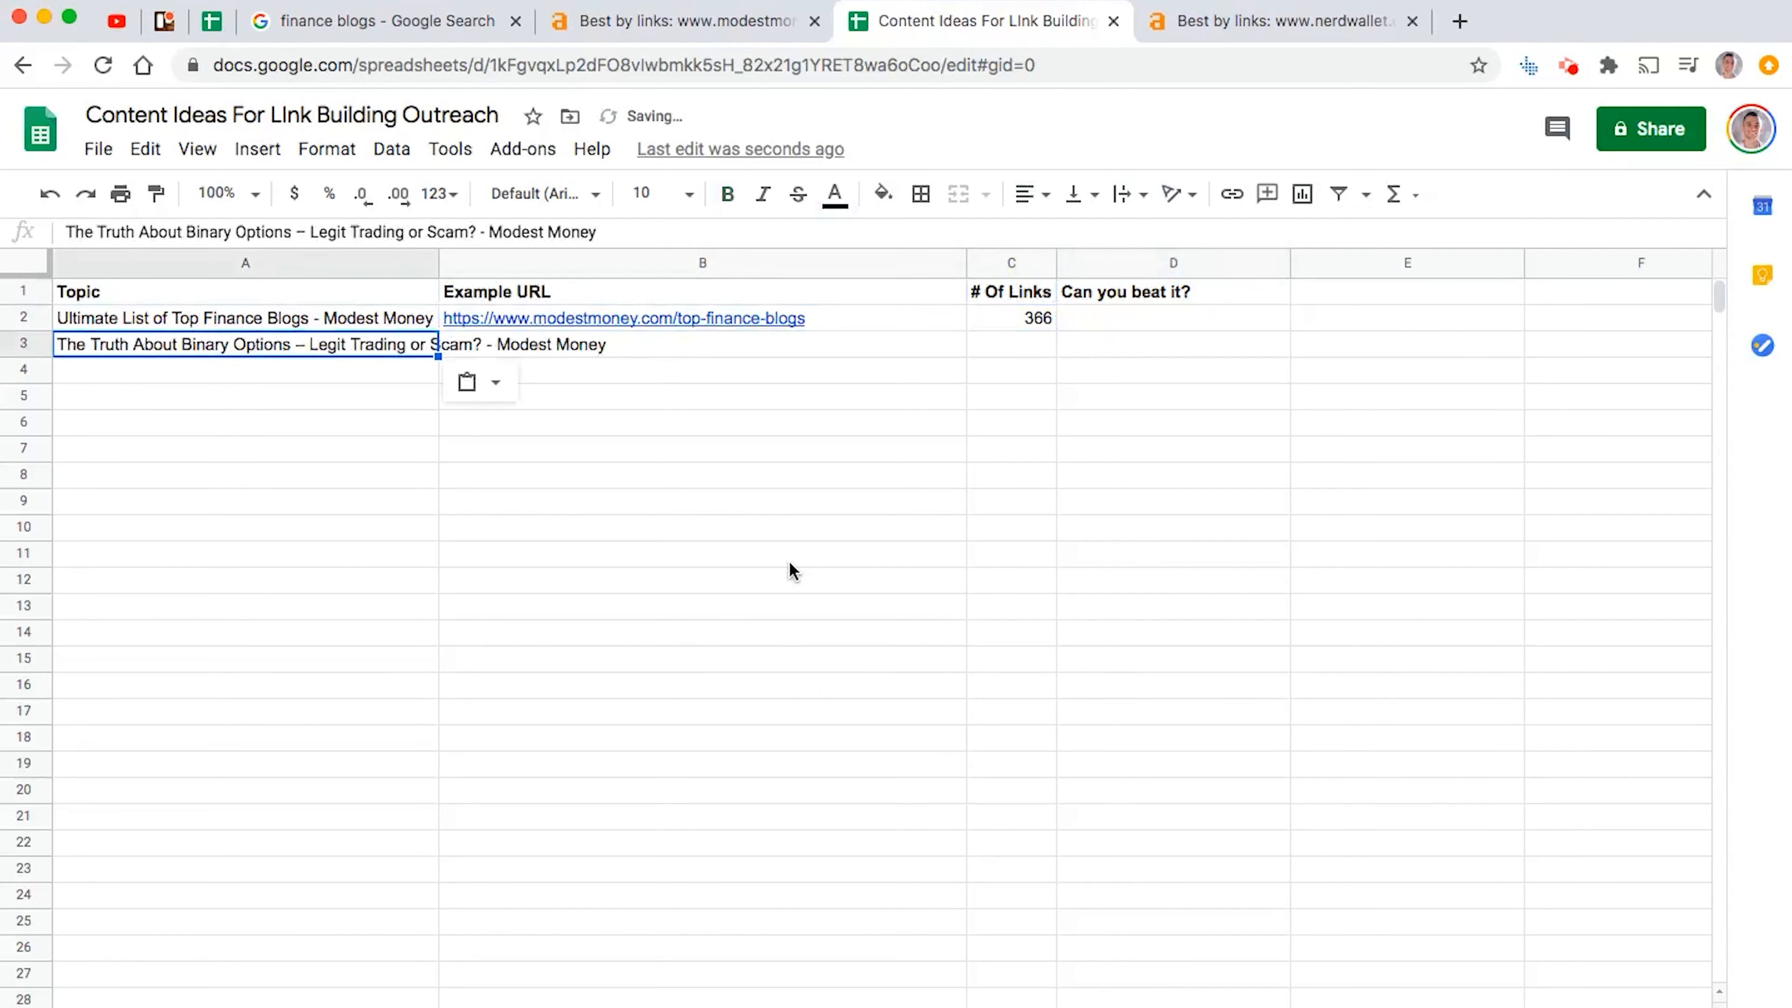
Copy the binary options page's link address from the modestmoney.com report into cell B3 of the spreadsheet
key("ctrl+shift+Tab")
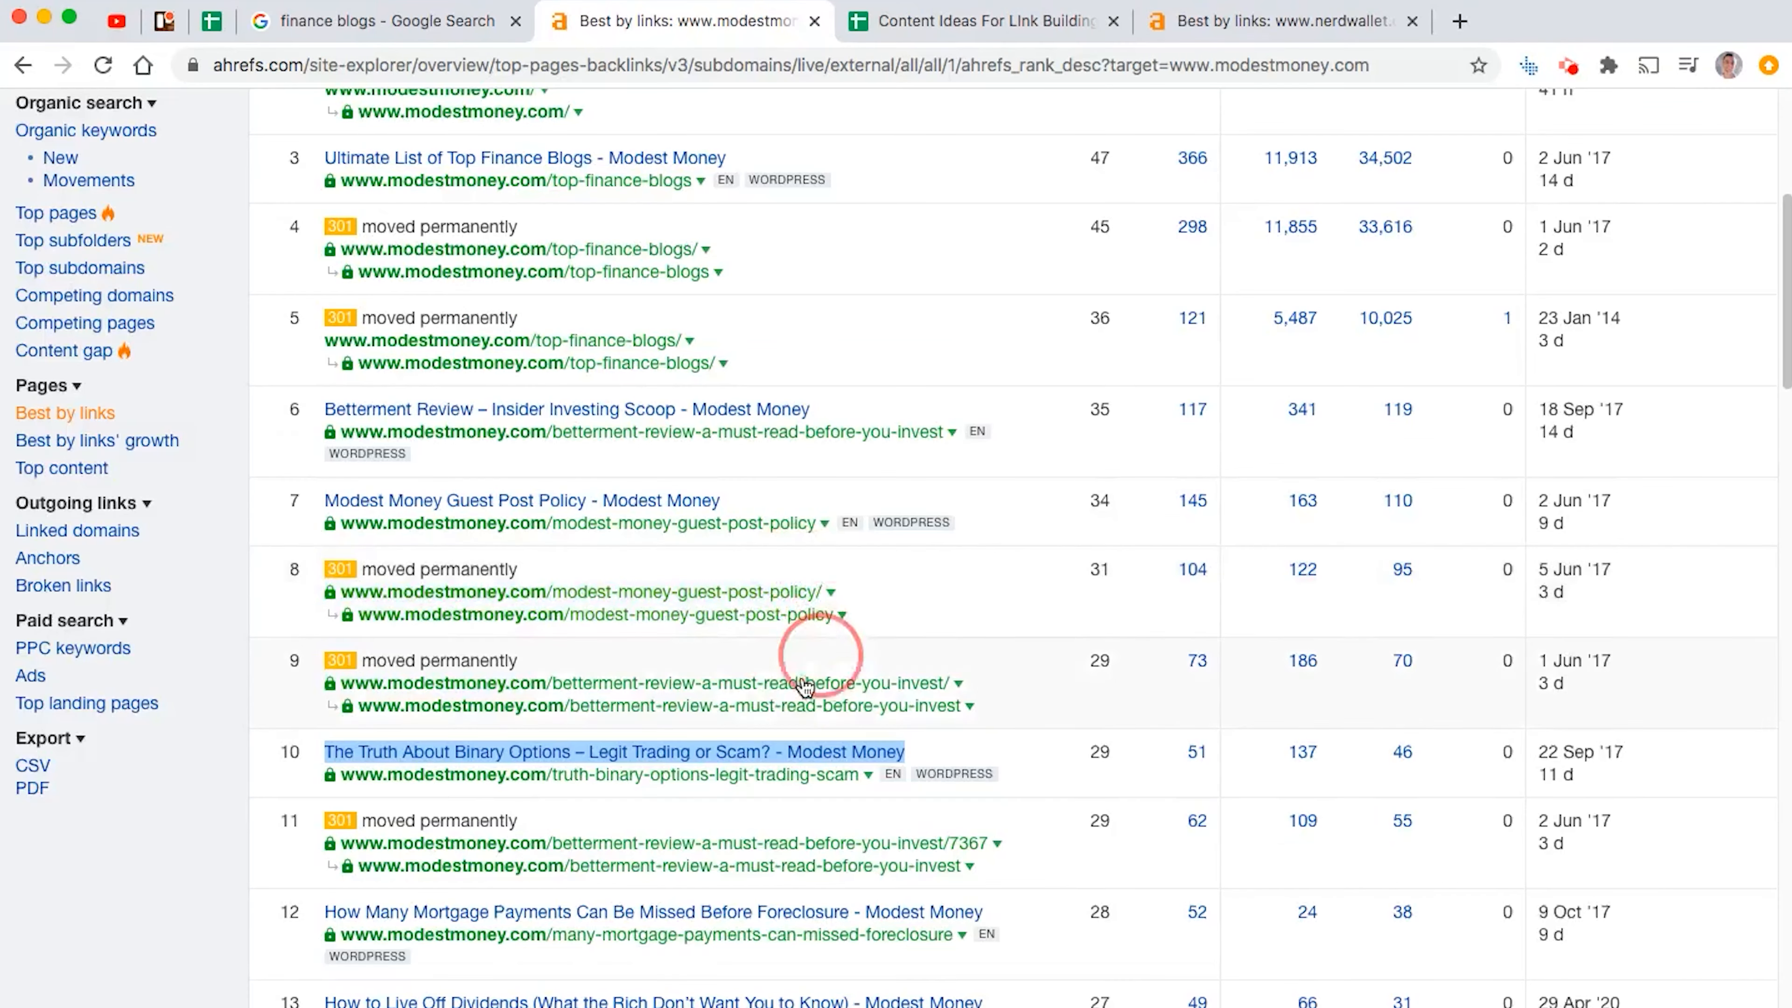
right_click(788, 769)
left_click(896, 801)
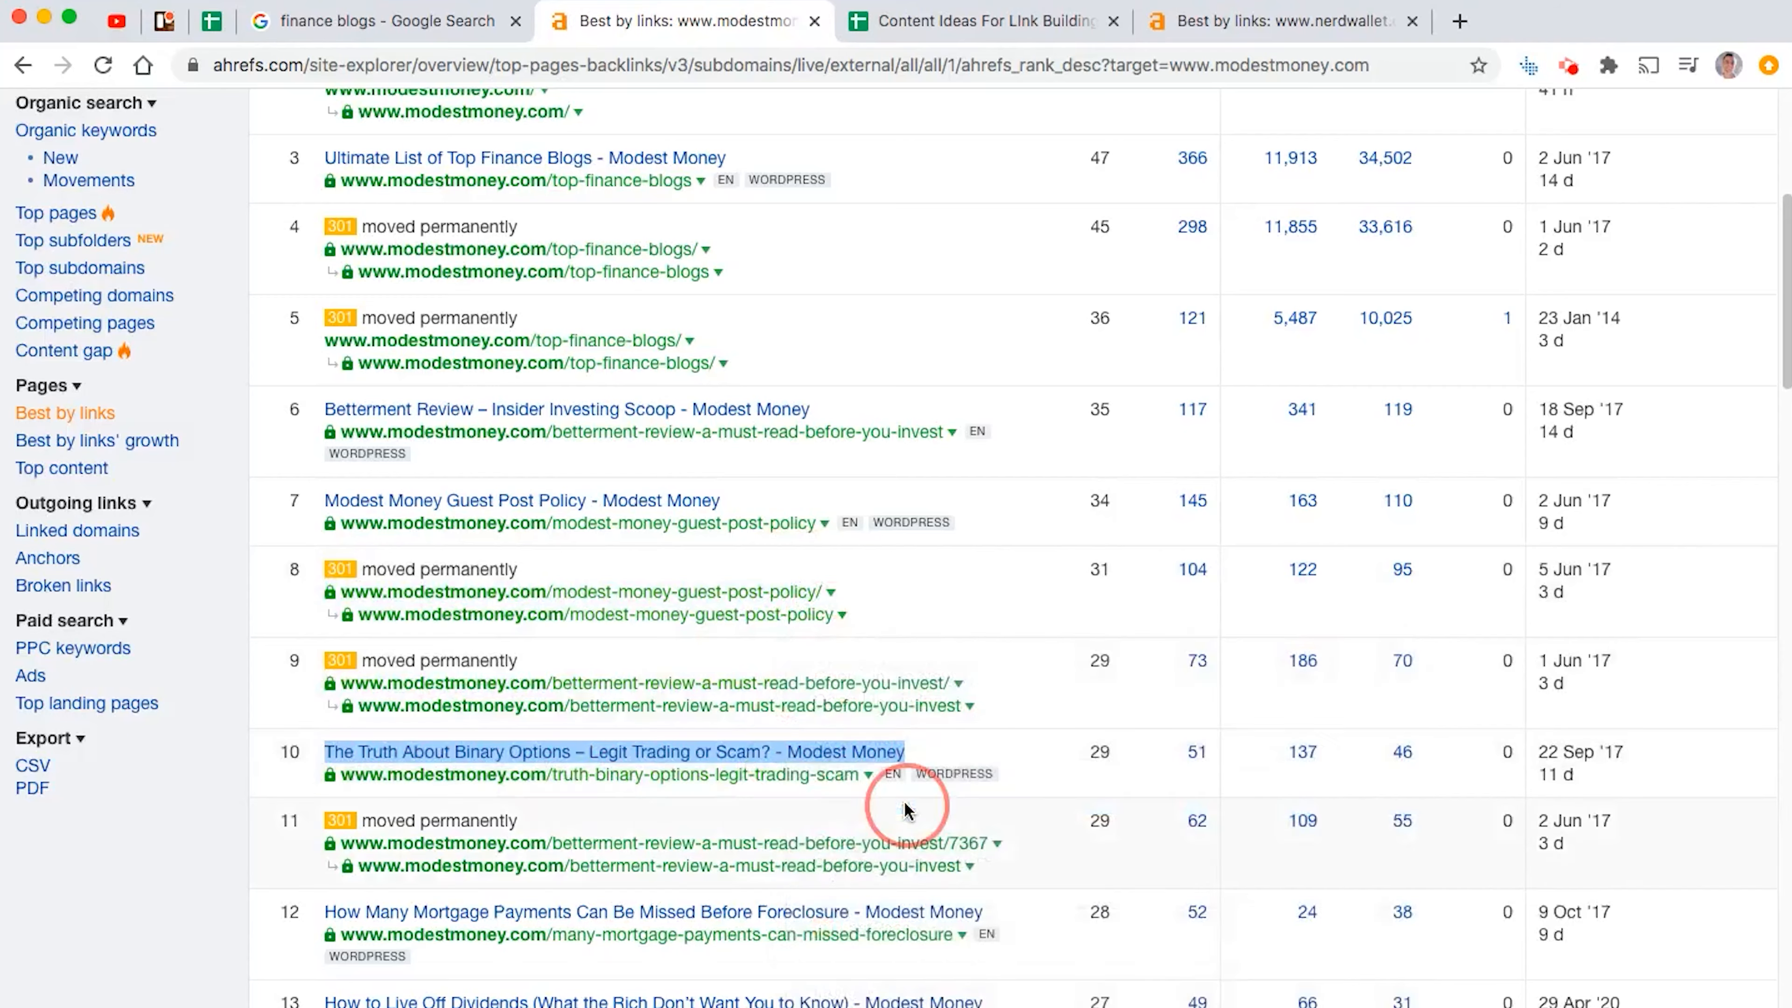
key("ctrl+Tab")
key("super+v")
Check the binary options page's referring domains in the report and enter 51 as its number of links in cell C3
key("ctrl+shift+Tab")
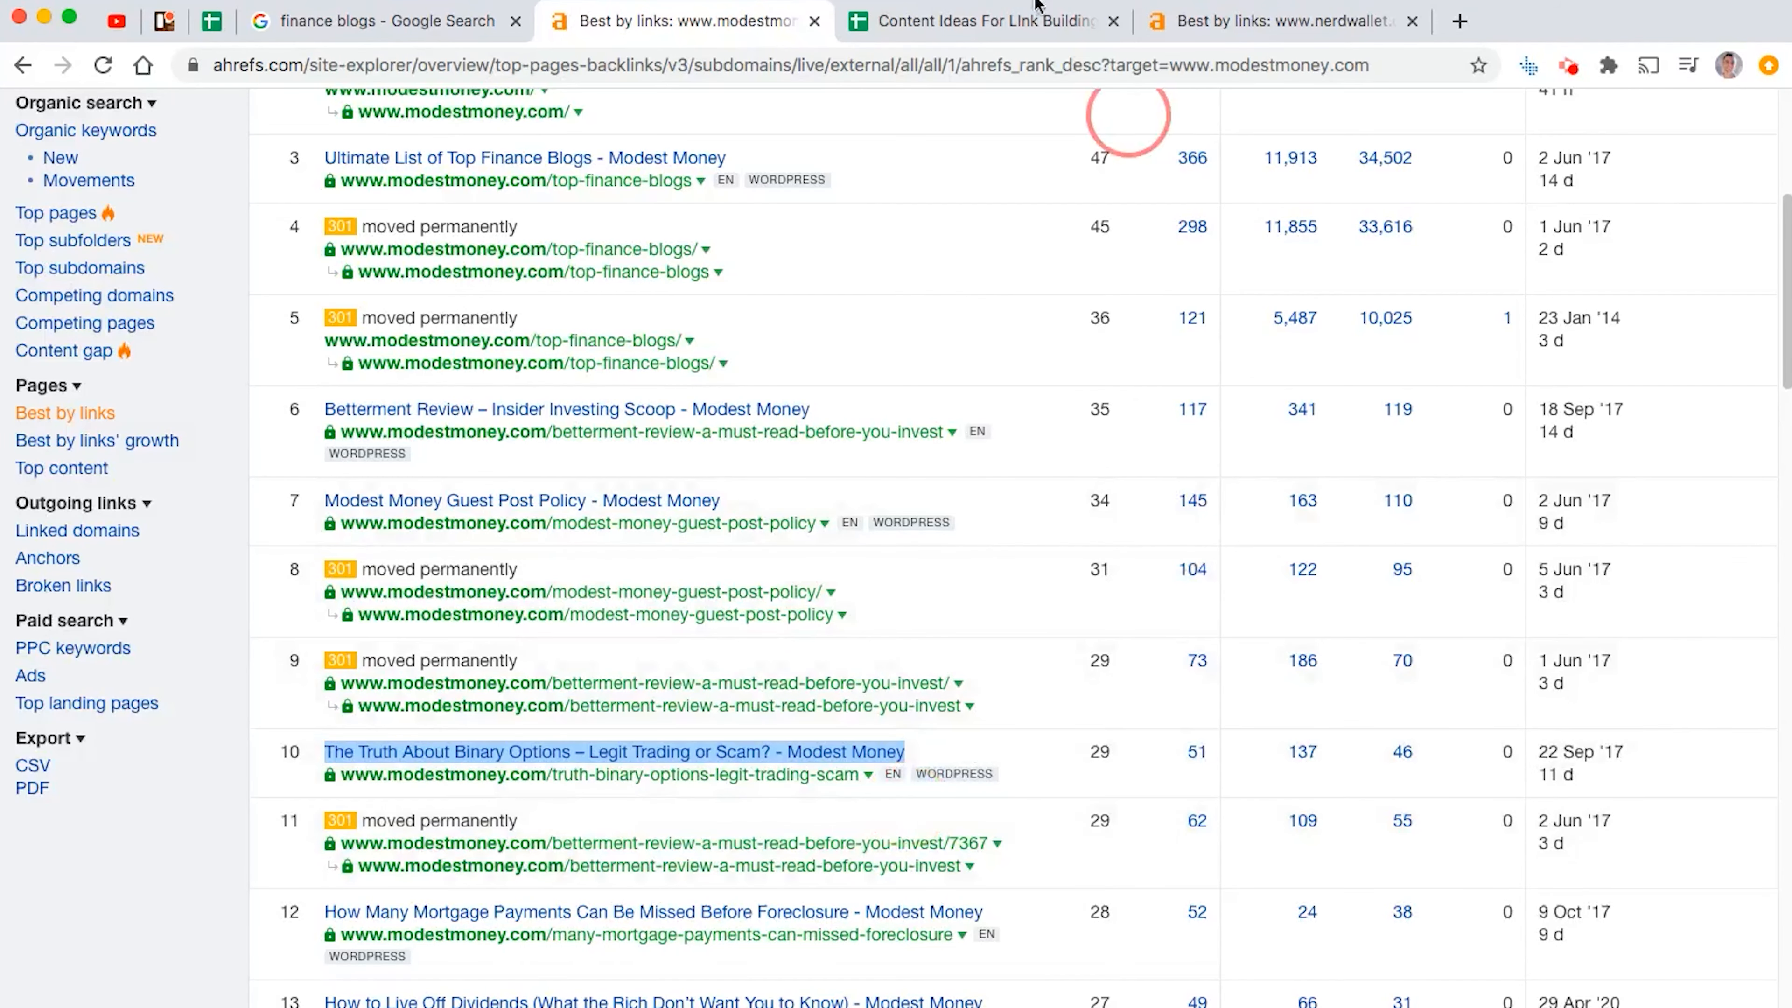
key("ctrl+Tab")
left_click(1009, 346)
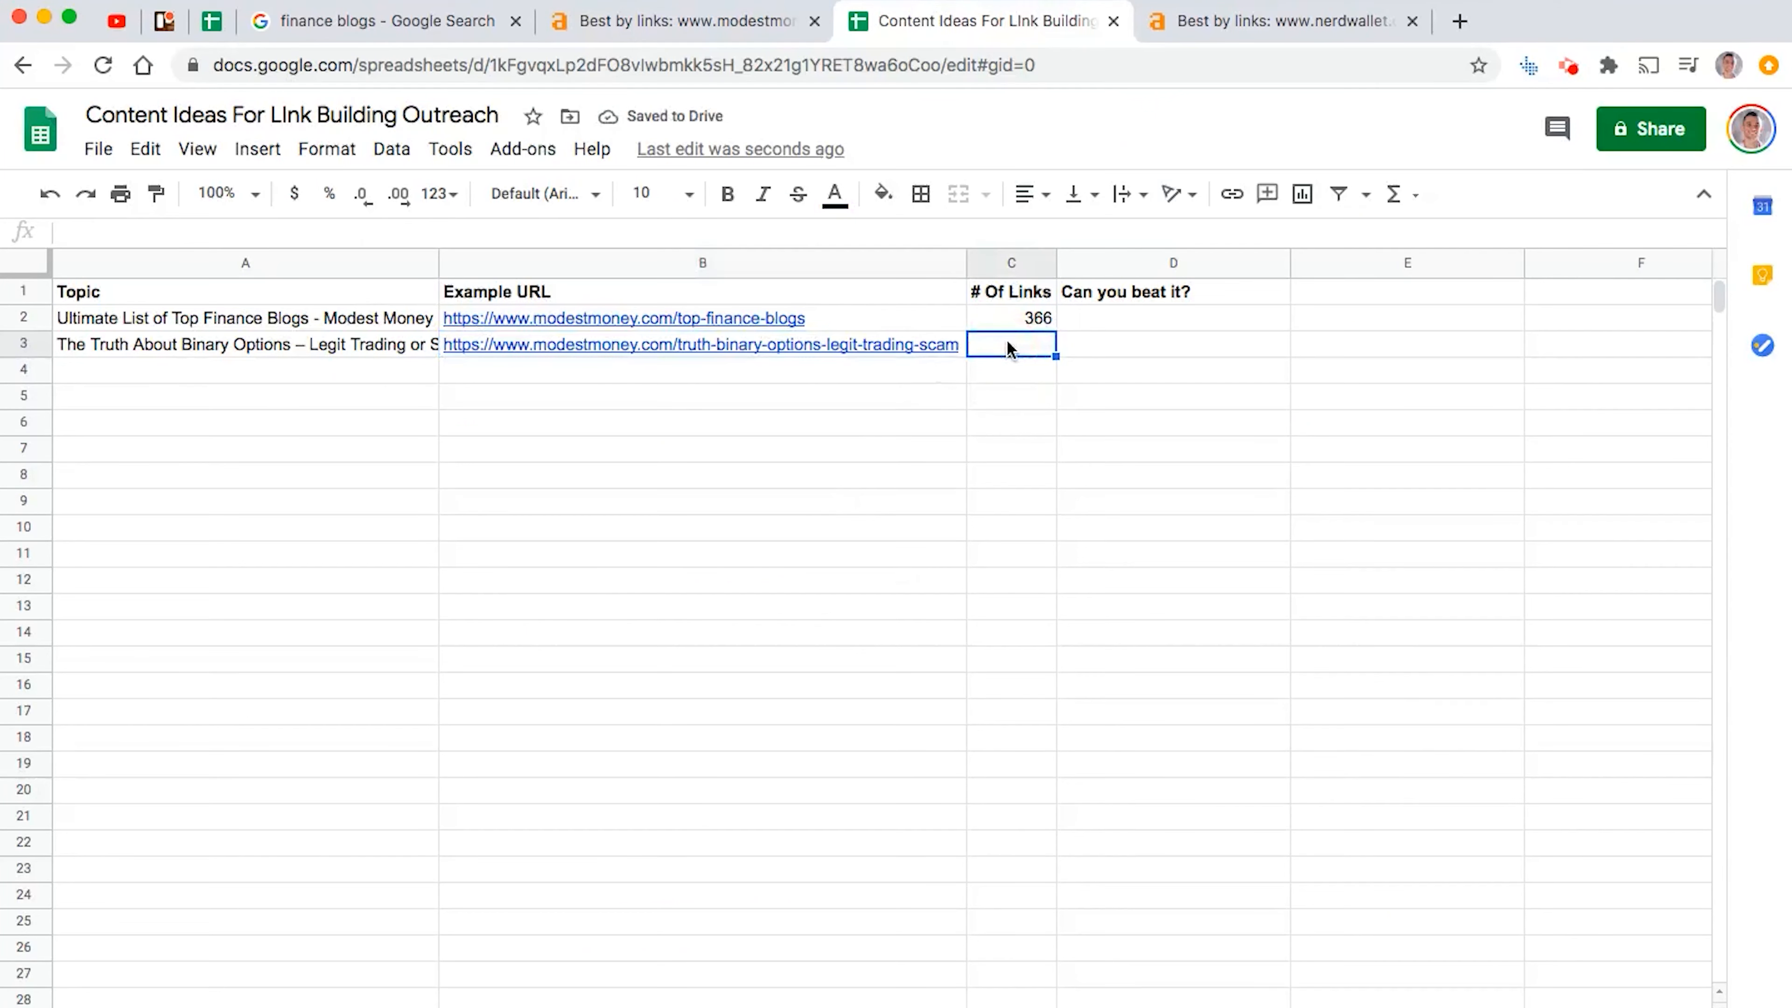
key("Tab")
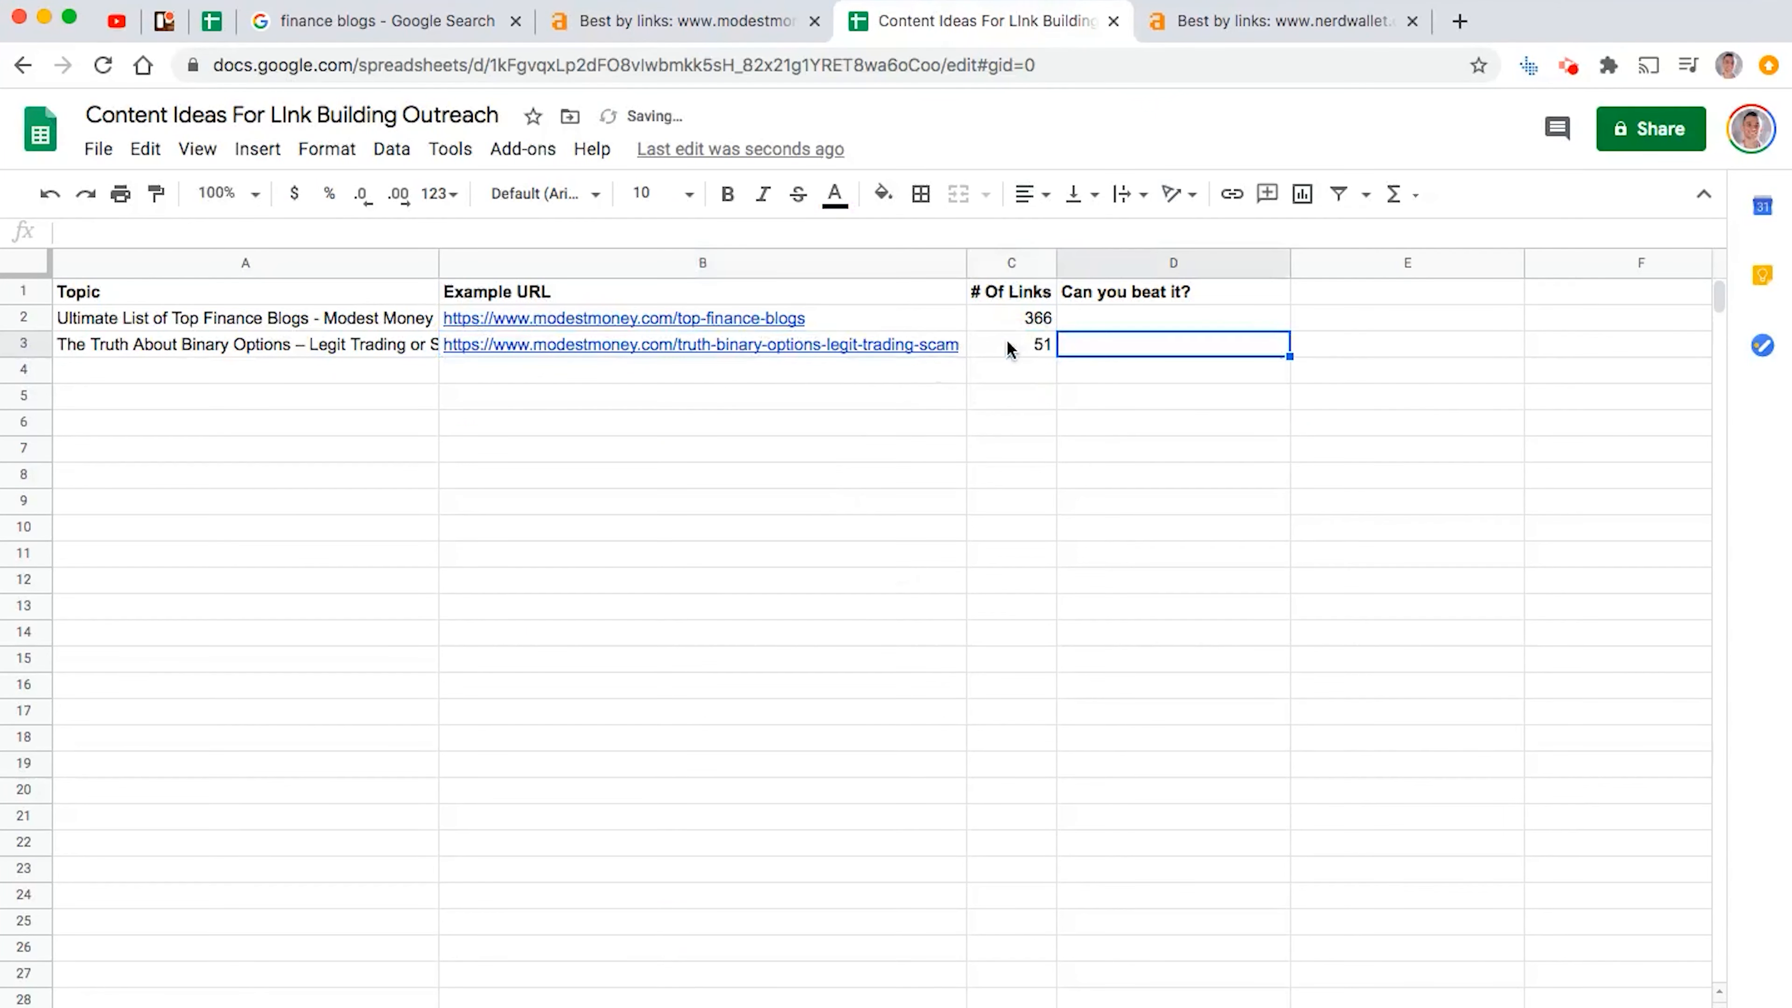
key("Return")
Return to the modestmoney.com report and review which of its most-linked pages suit as content topics
key("ctrl+shift+Tab")
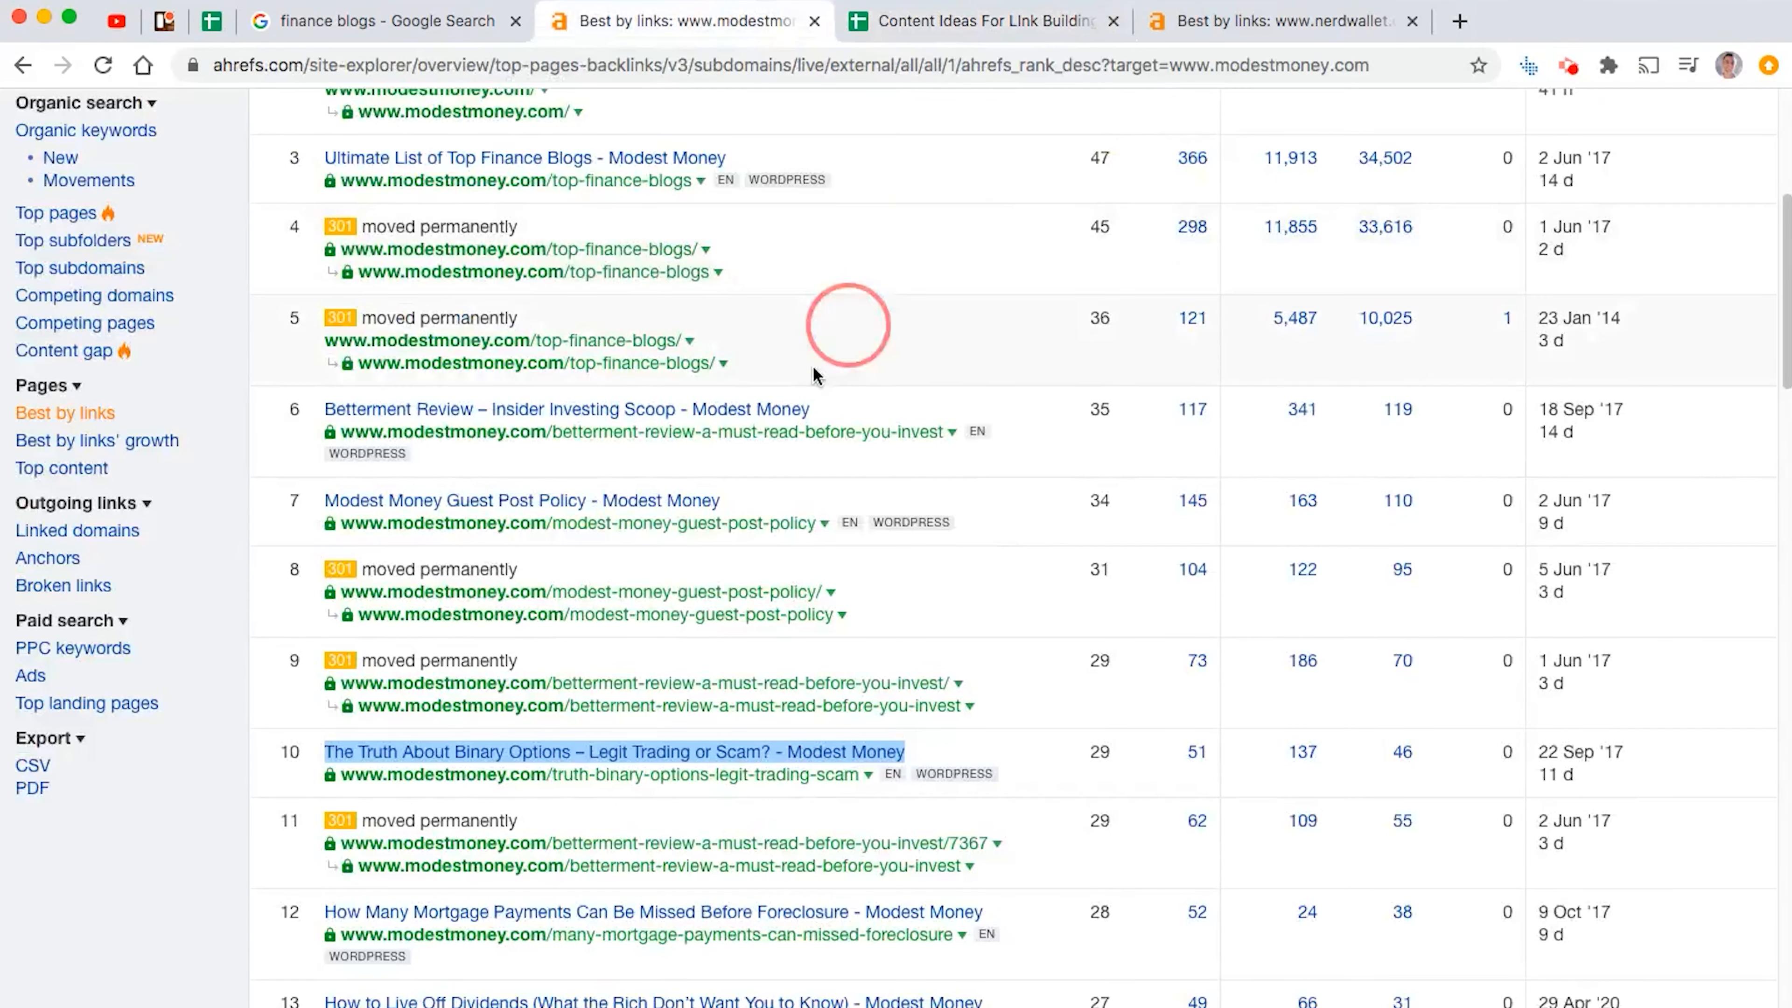
scroll(804, 416, "up", 3)
scroll(740, 476, "up", 3)
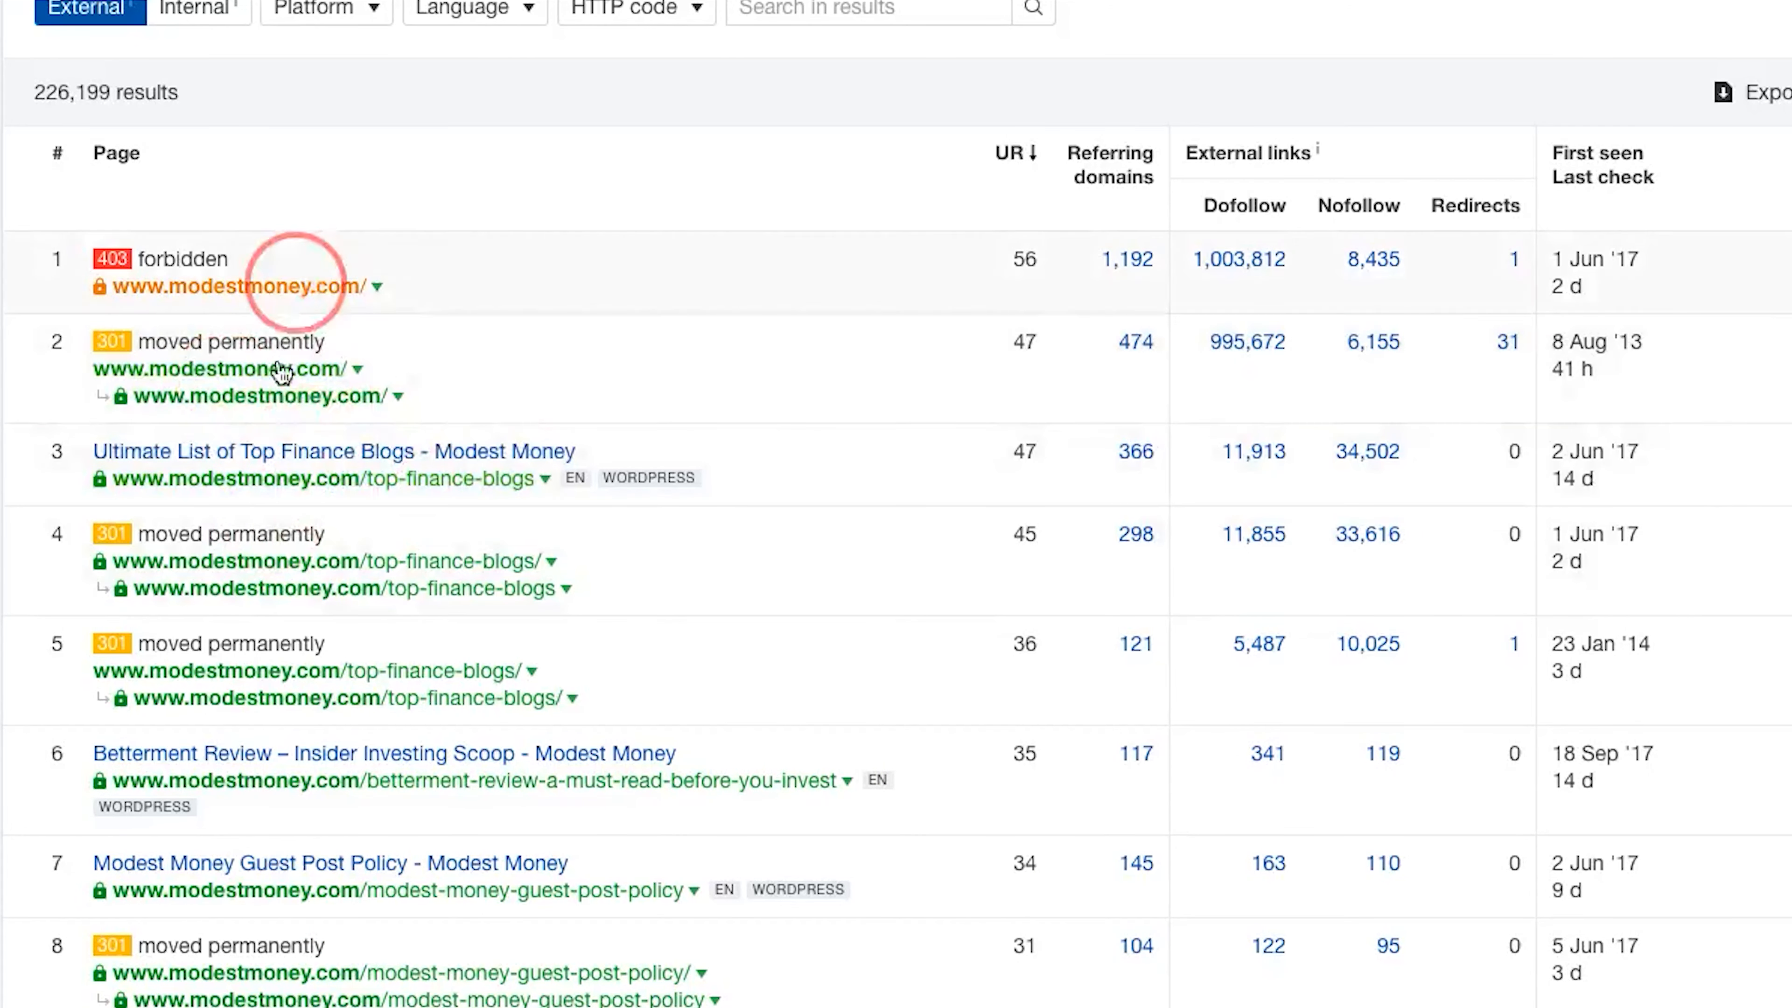
scroll(374, 575, "down", 3)
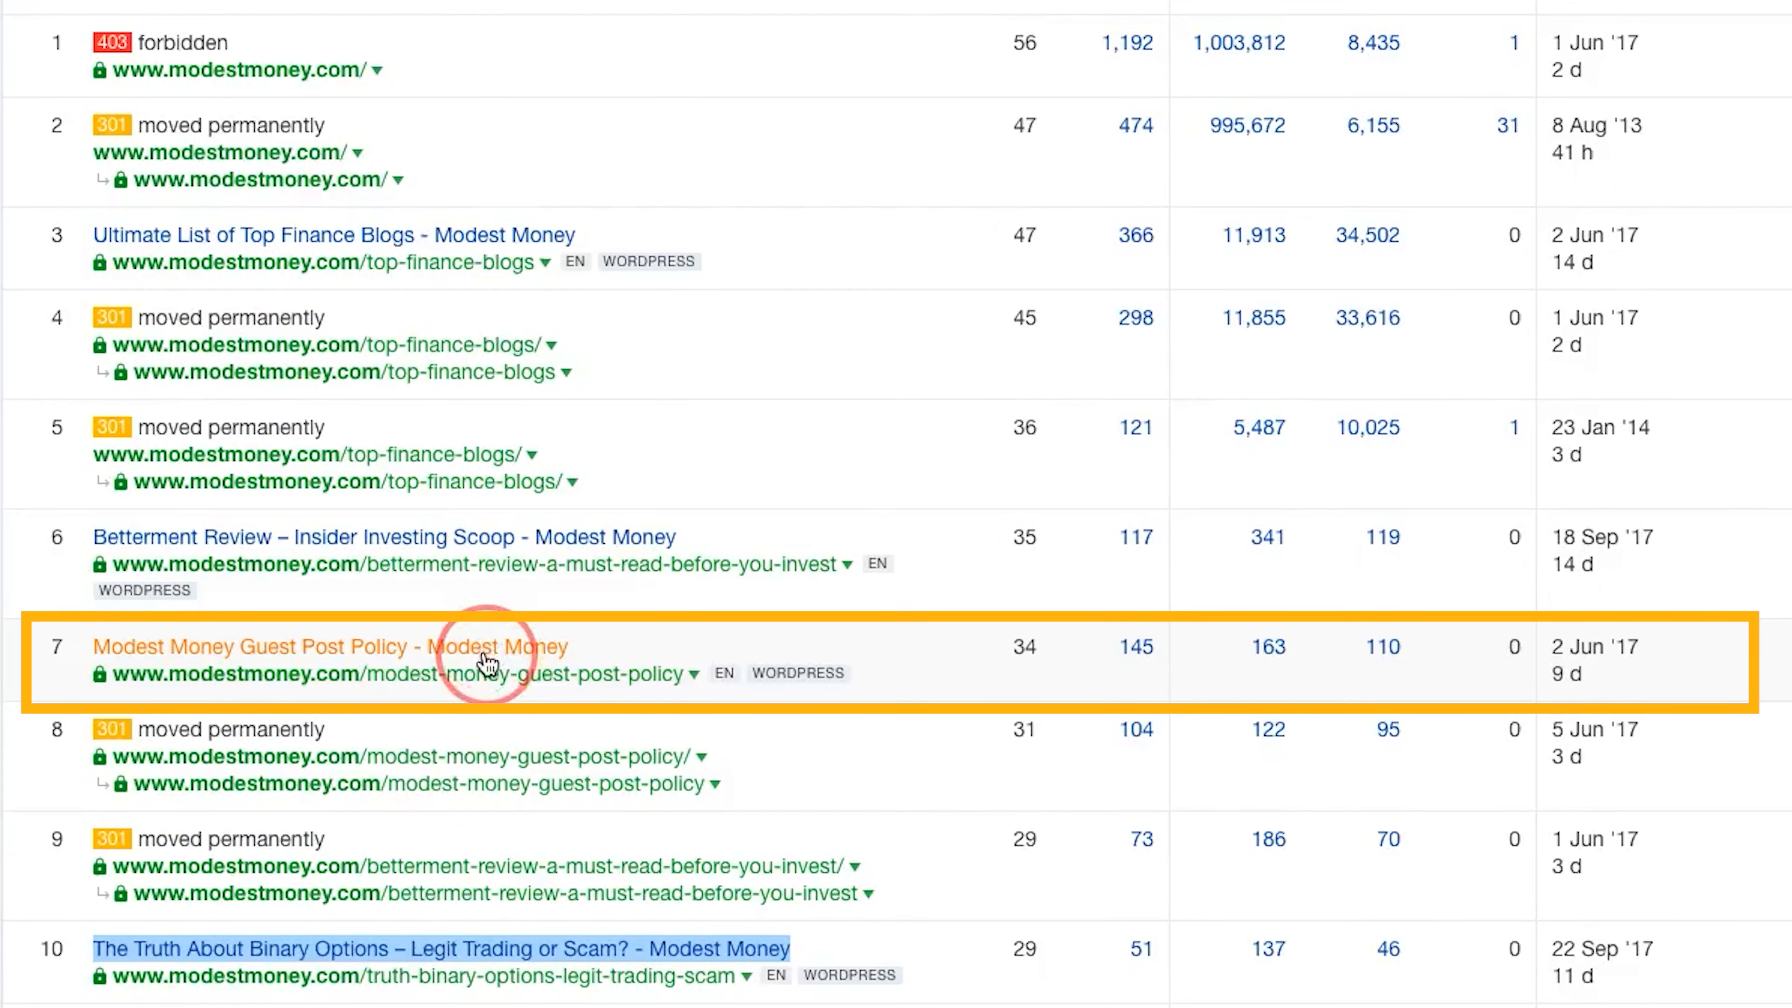
scroll(468, 646, "down", 2)
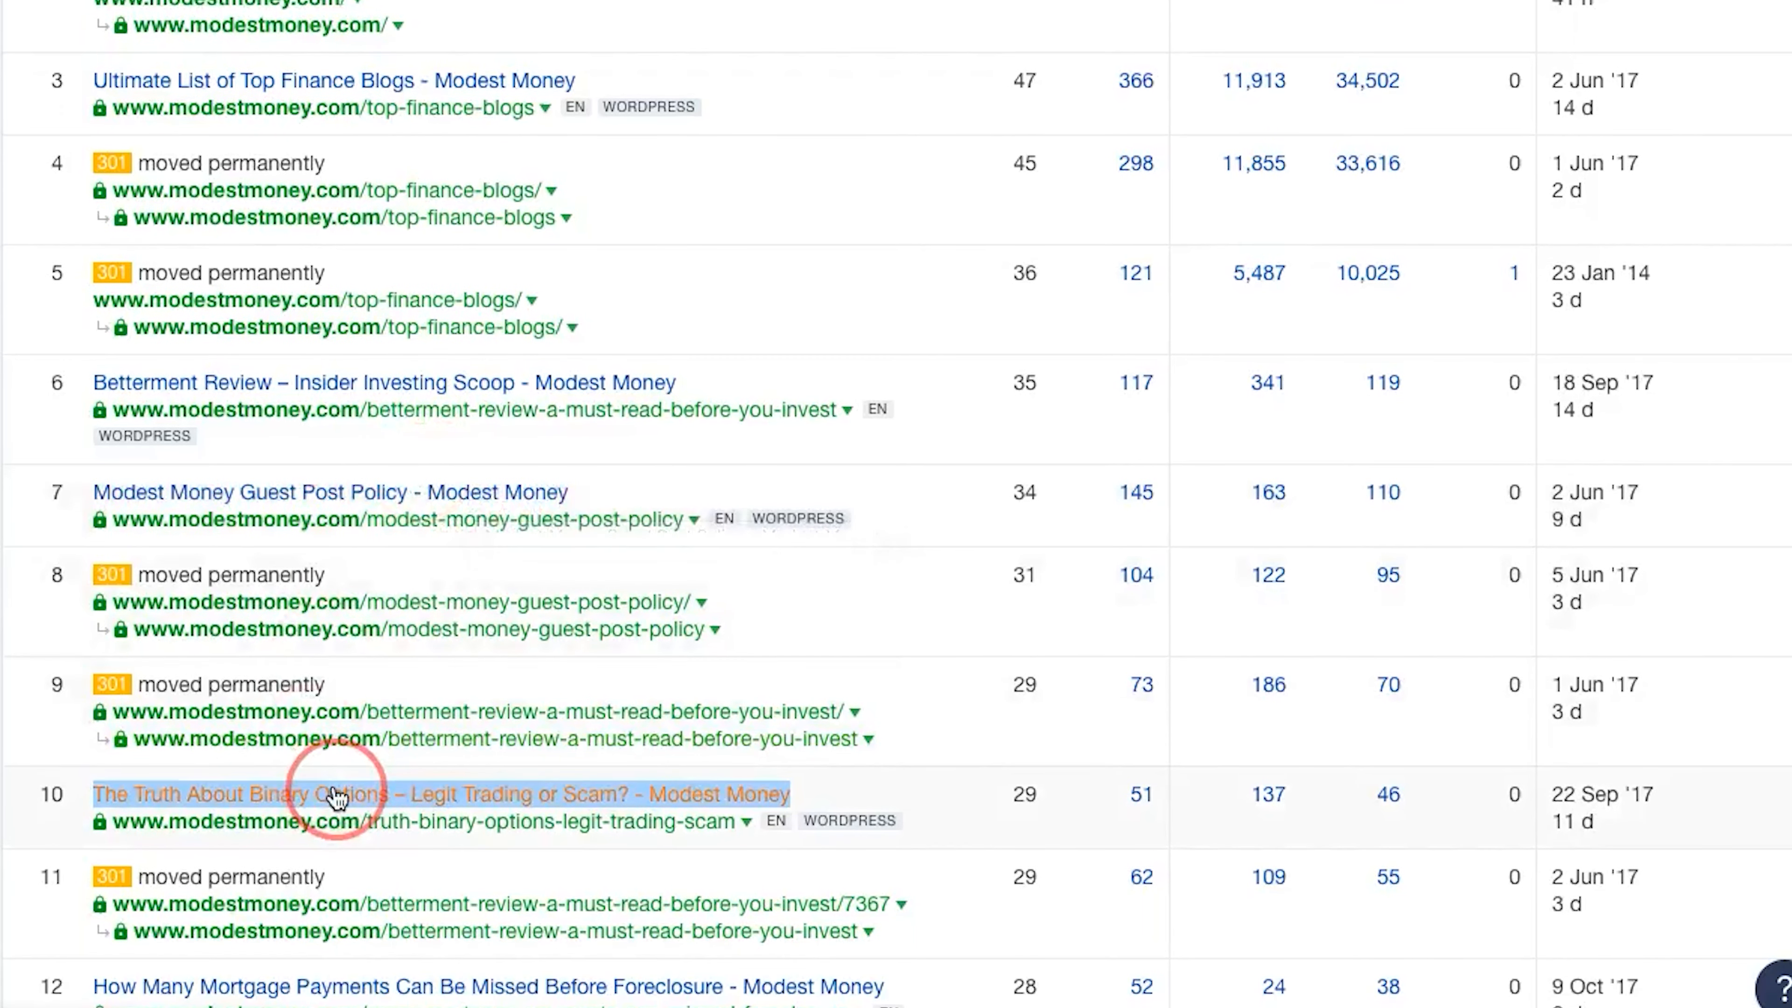
scroll(304, 798, "up", 3)
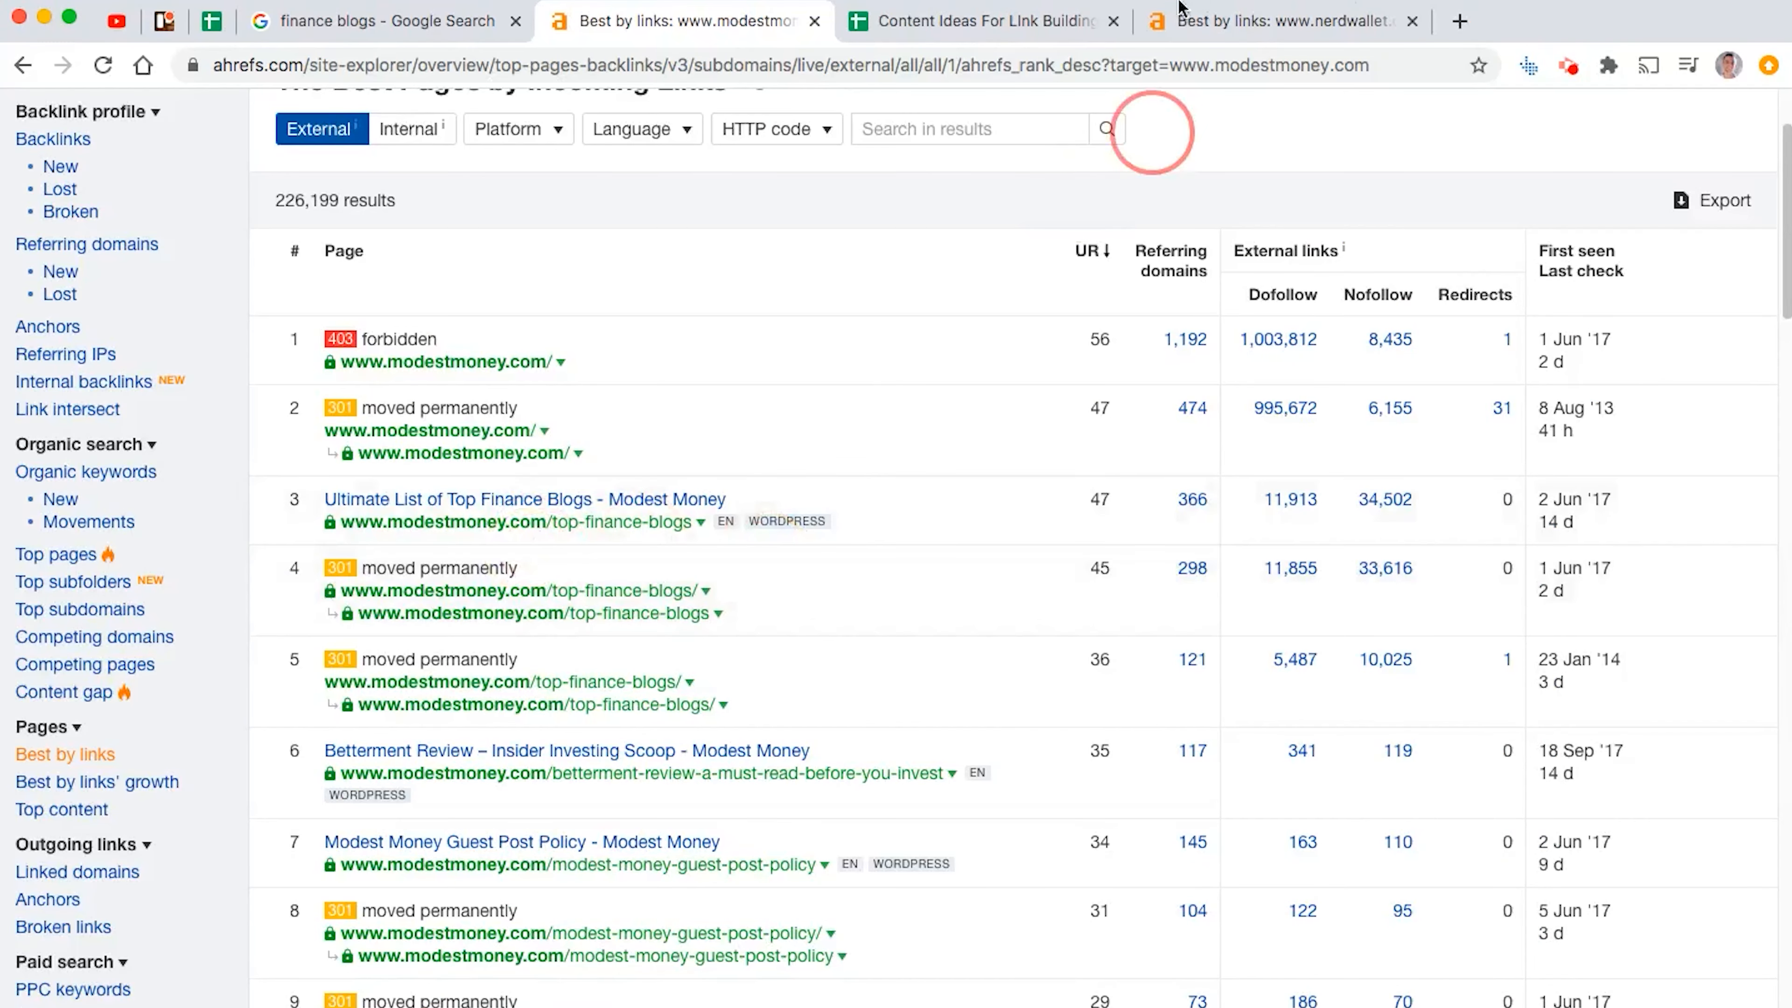
scroll(1067, 198, "up", 3)
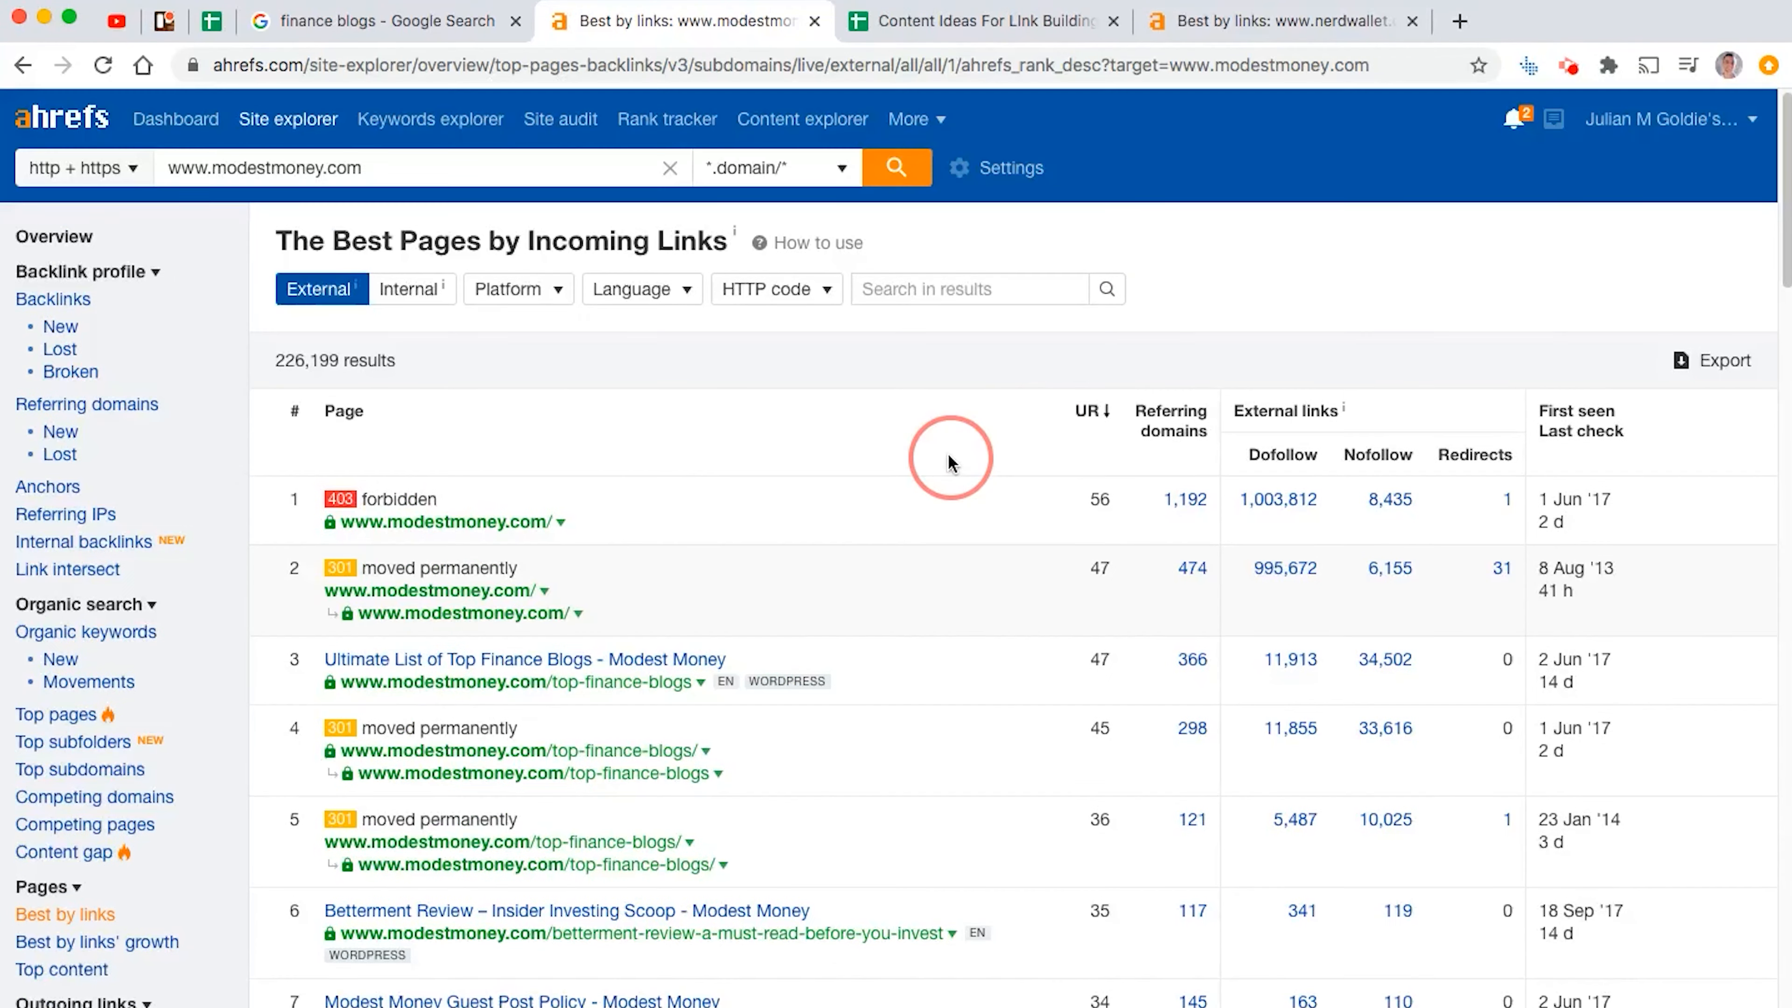
Switch to the nerdwallet.com best-by-links report, place it beside the modestmoney.com one, and look through its most-linked pages
left_click_drag(1234, 27, 938, 26)
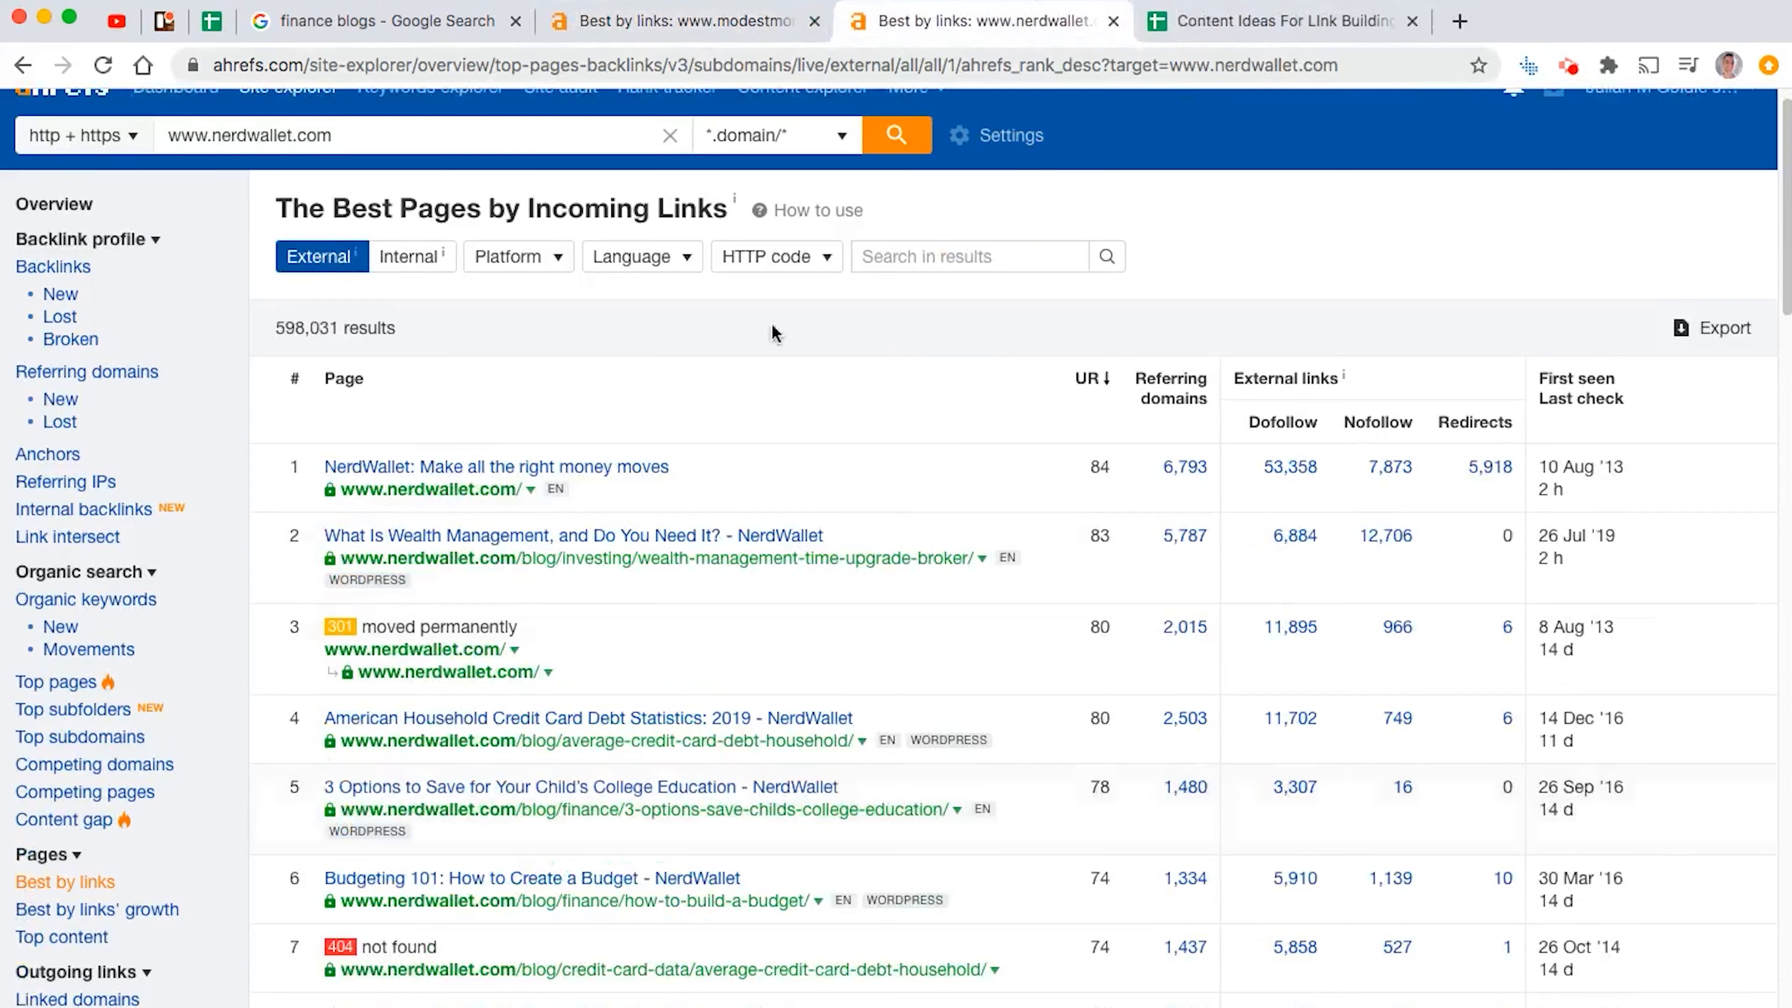
scroll(717, 444, "up", 1)
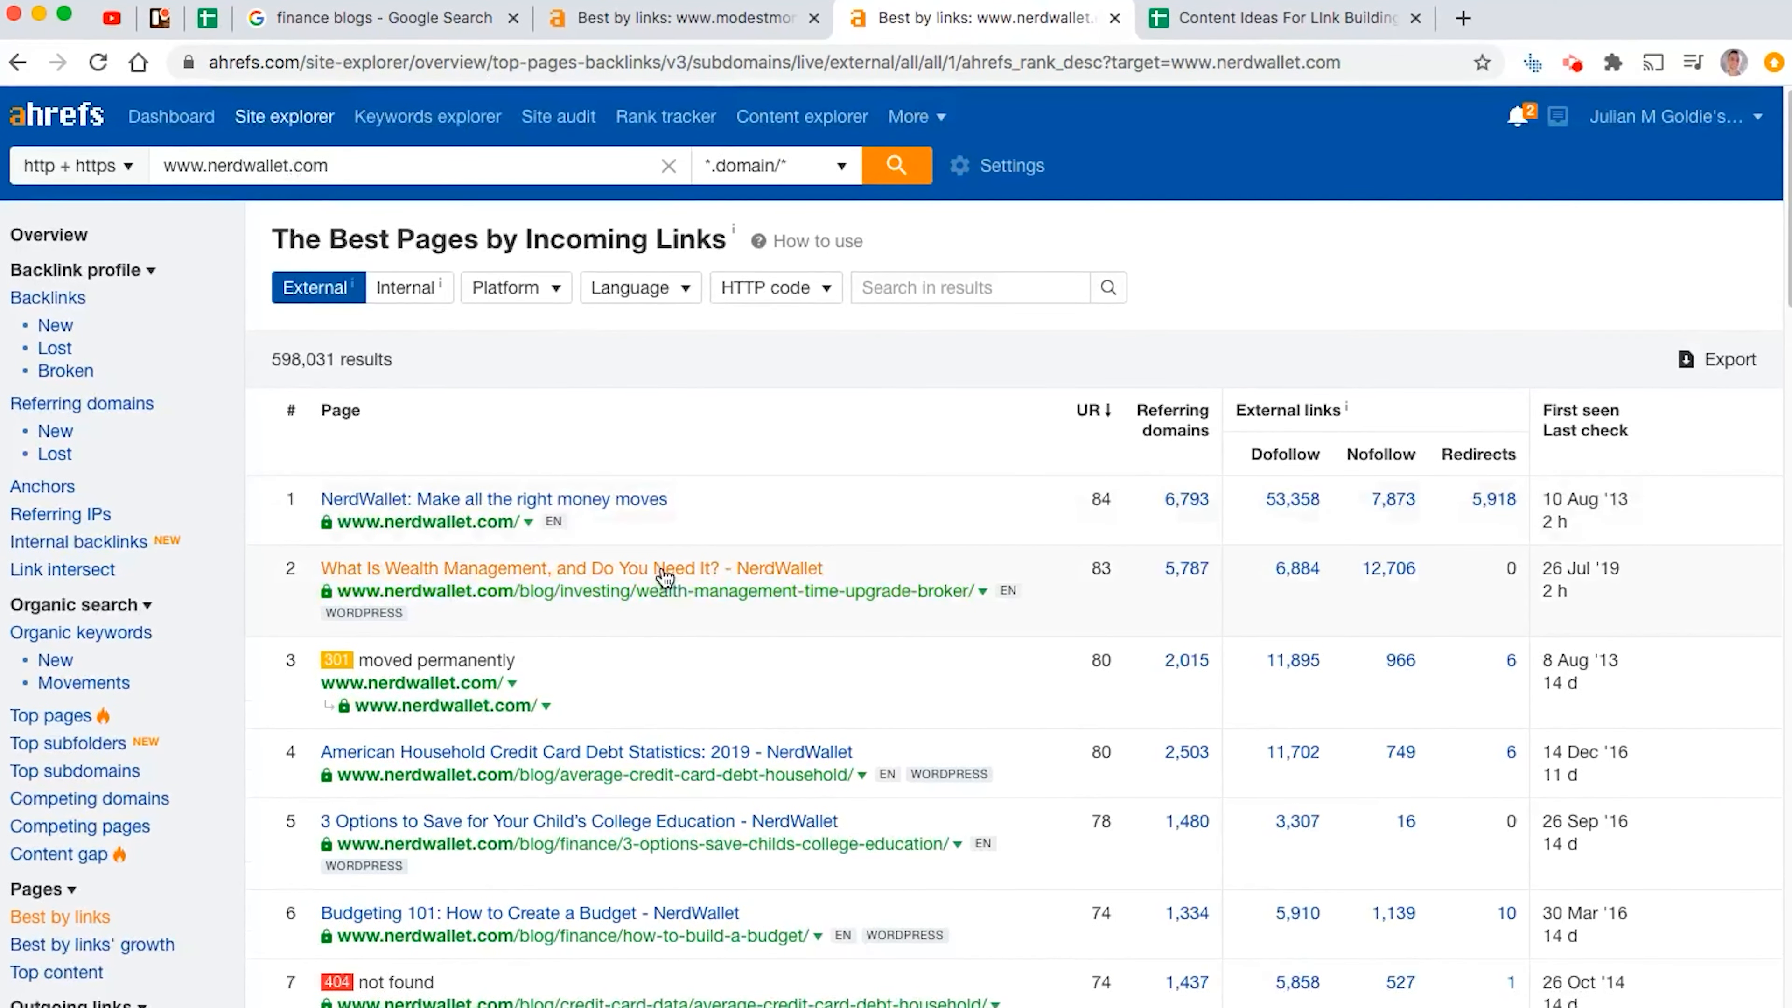
scroll(910, 875, "down", 2)
scroll(687, 653, "down", 10)
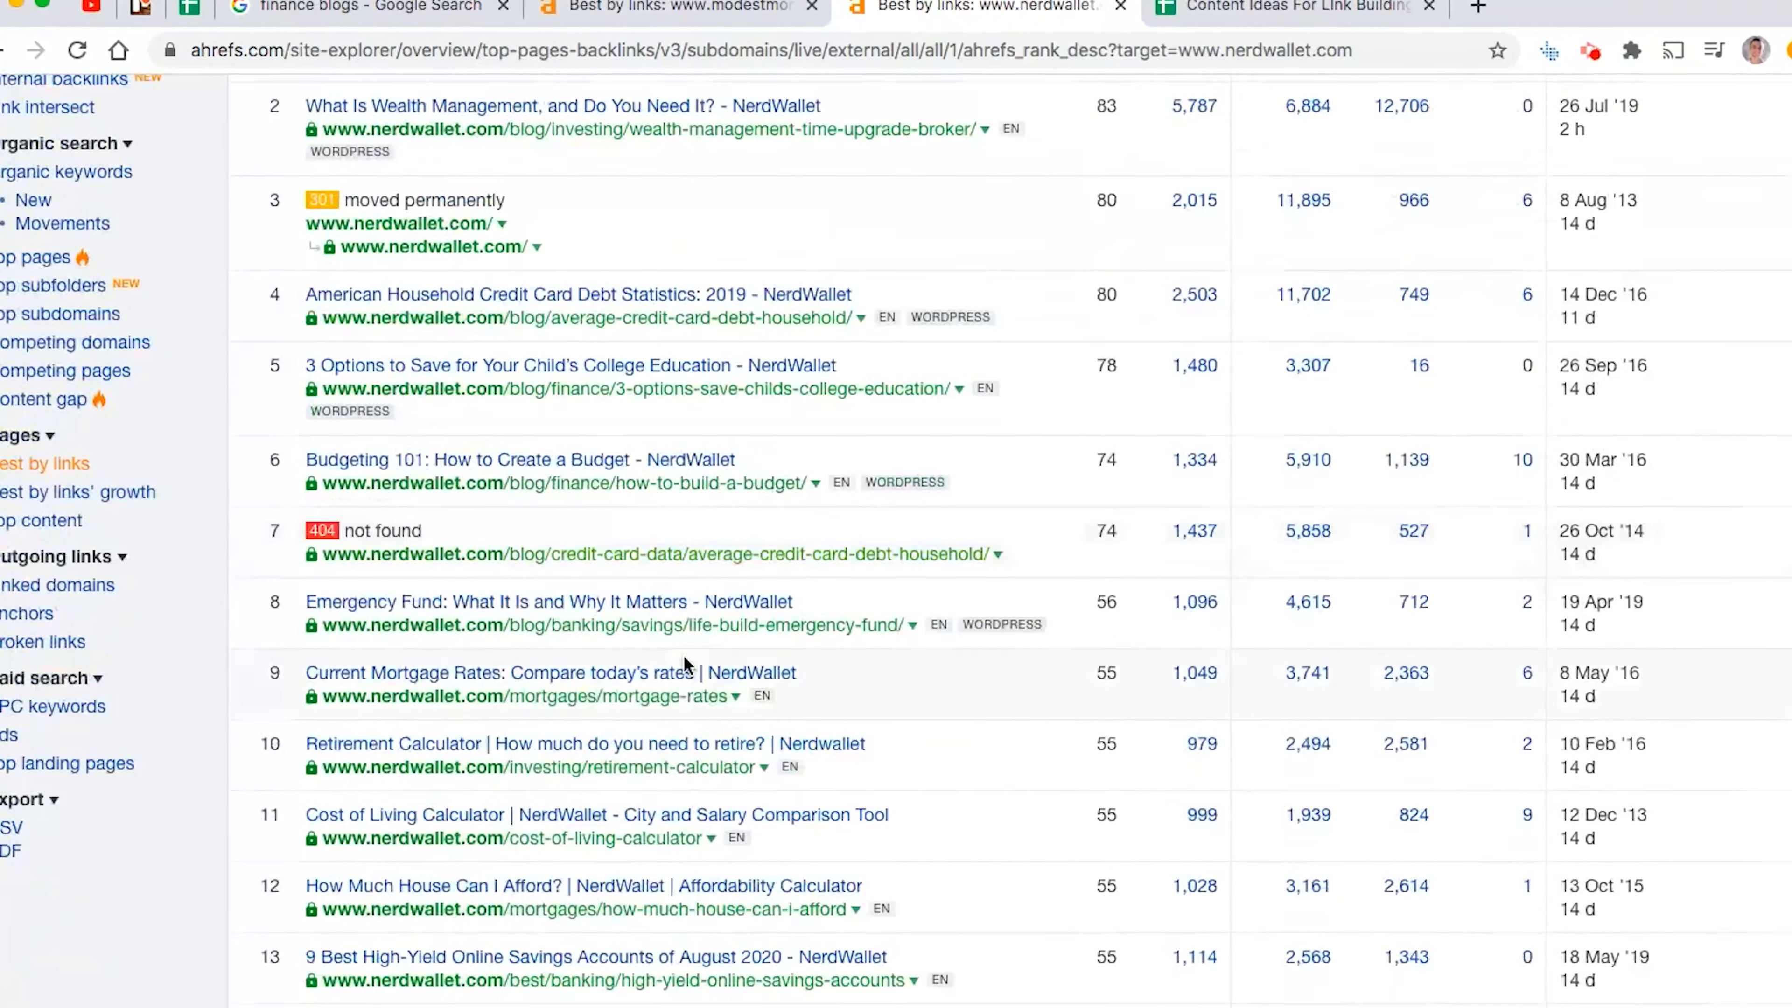
scroll(687, 692, "up", 10)
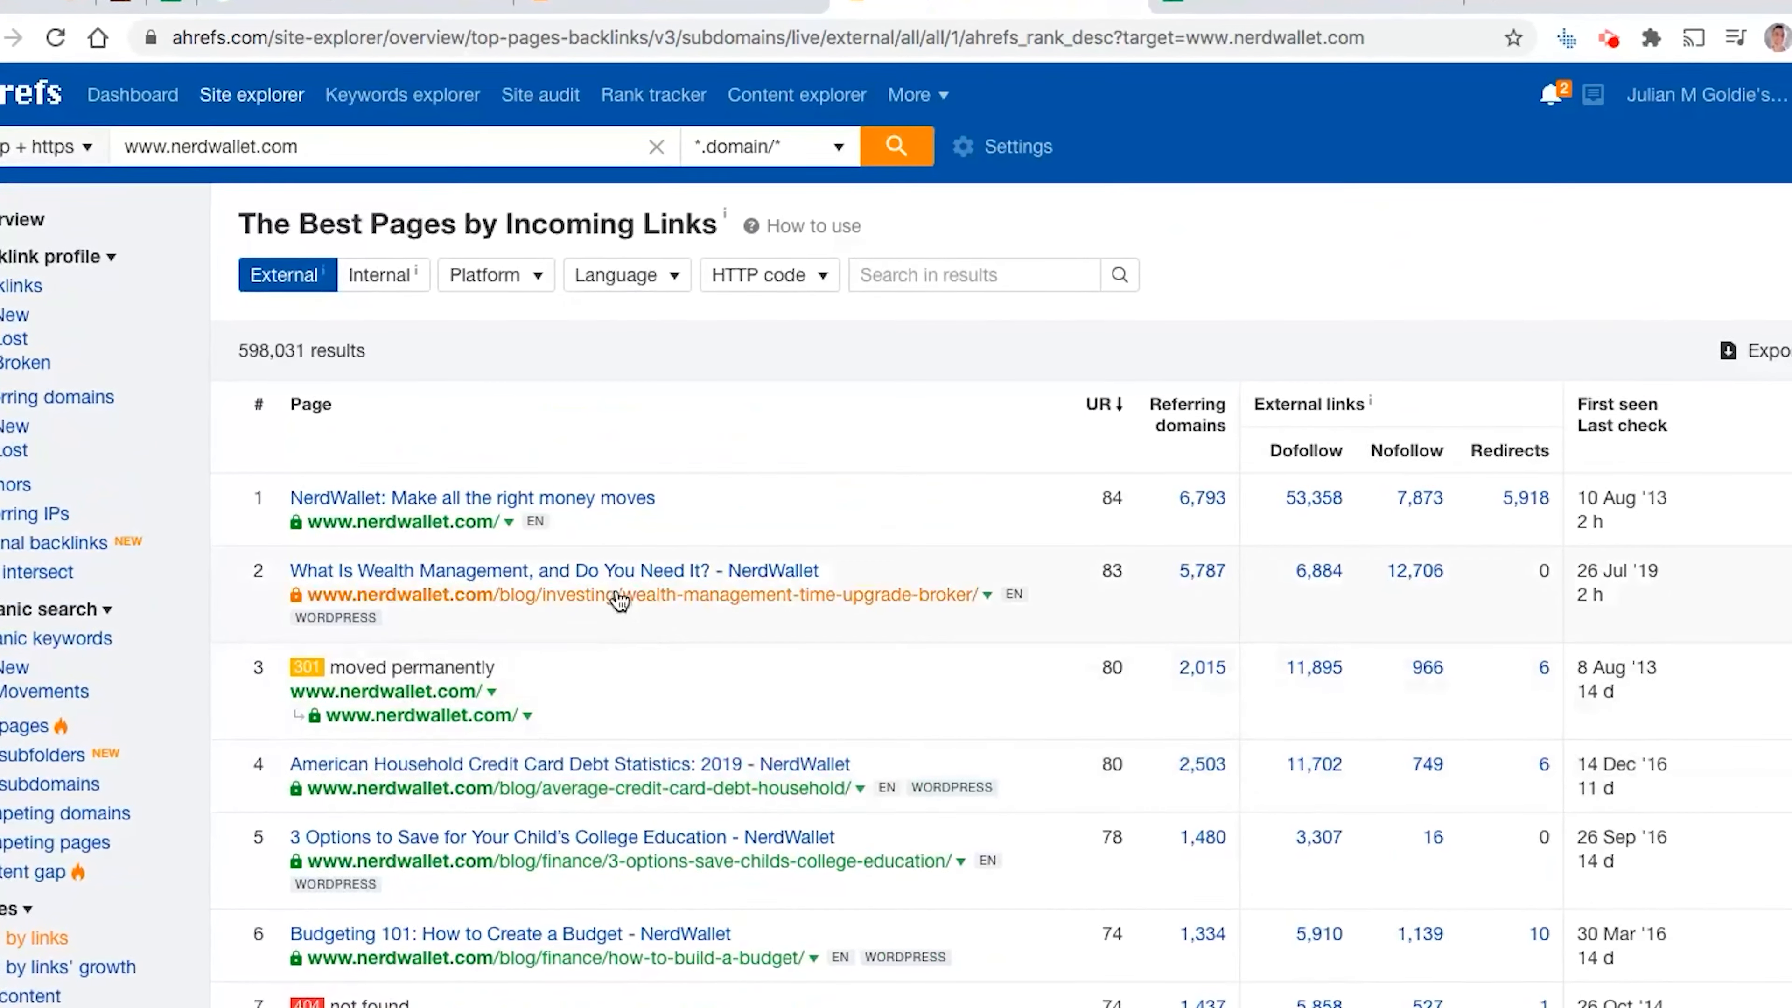
Copy the page title "What Is Wealth Management, and Do You Need It? - NerdWallet" from the nerdwallet.com report
right_click(663, 581)
key("super+c")
left_click(684, 780)
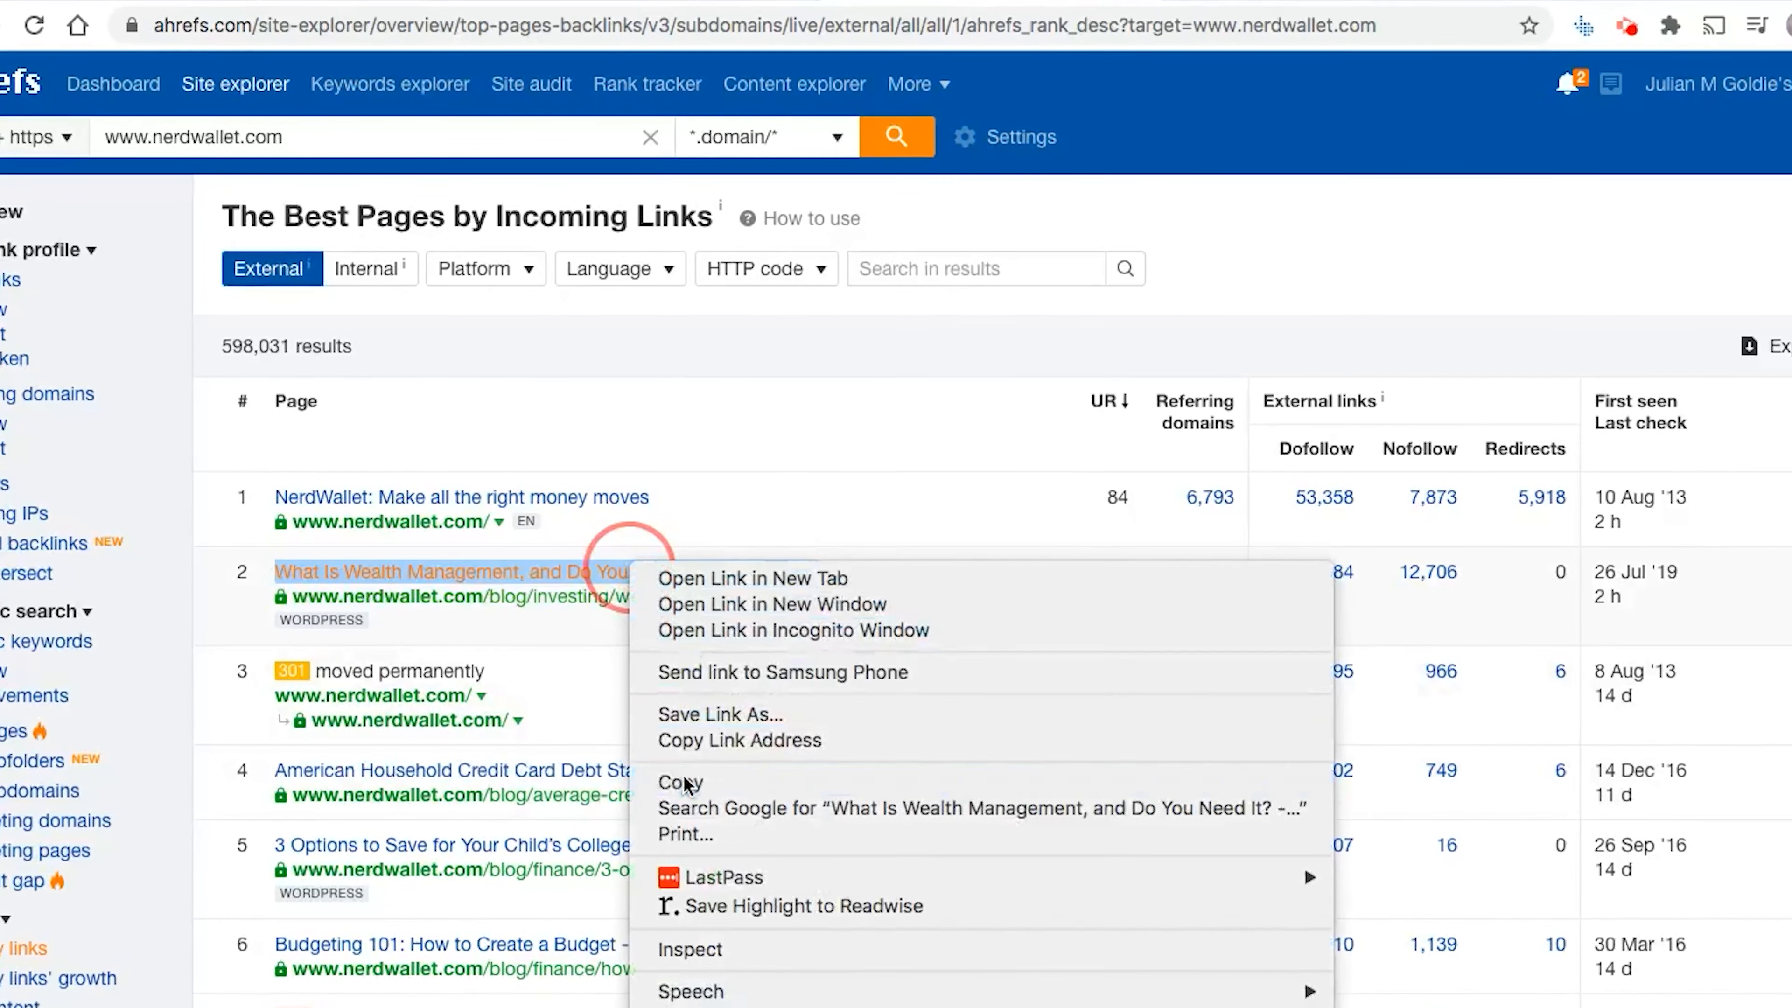
Paste the wealth management page title into cell A4, and copy its link address from the nerdwallet.com report into cell B4
left_click(1284, 16)
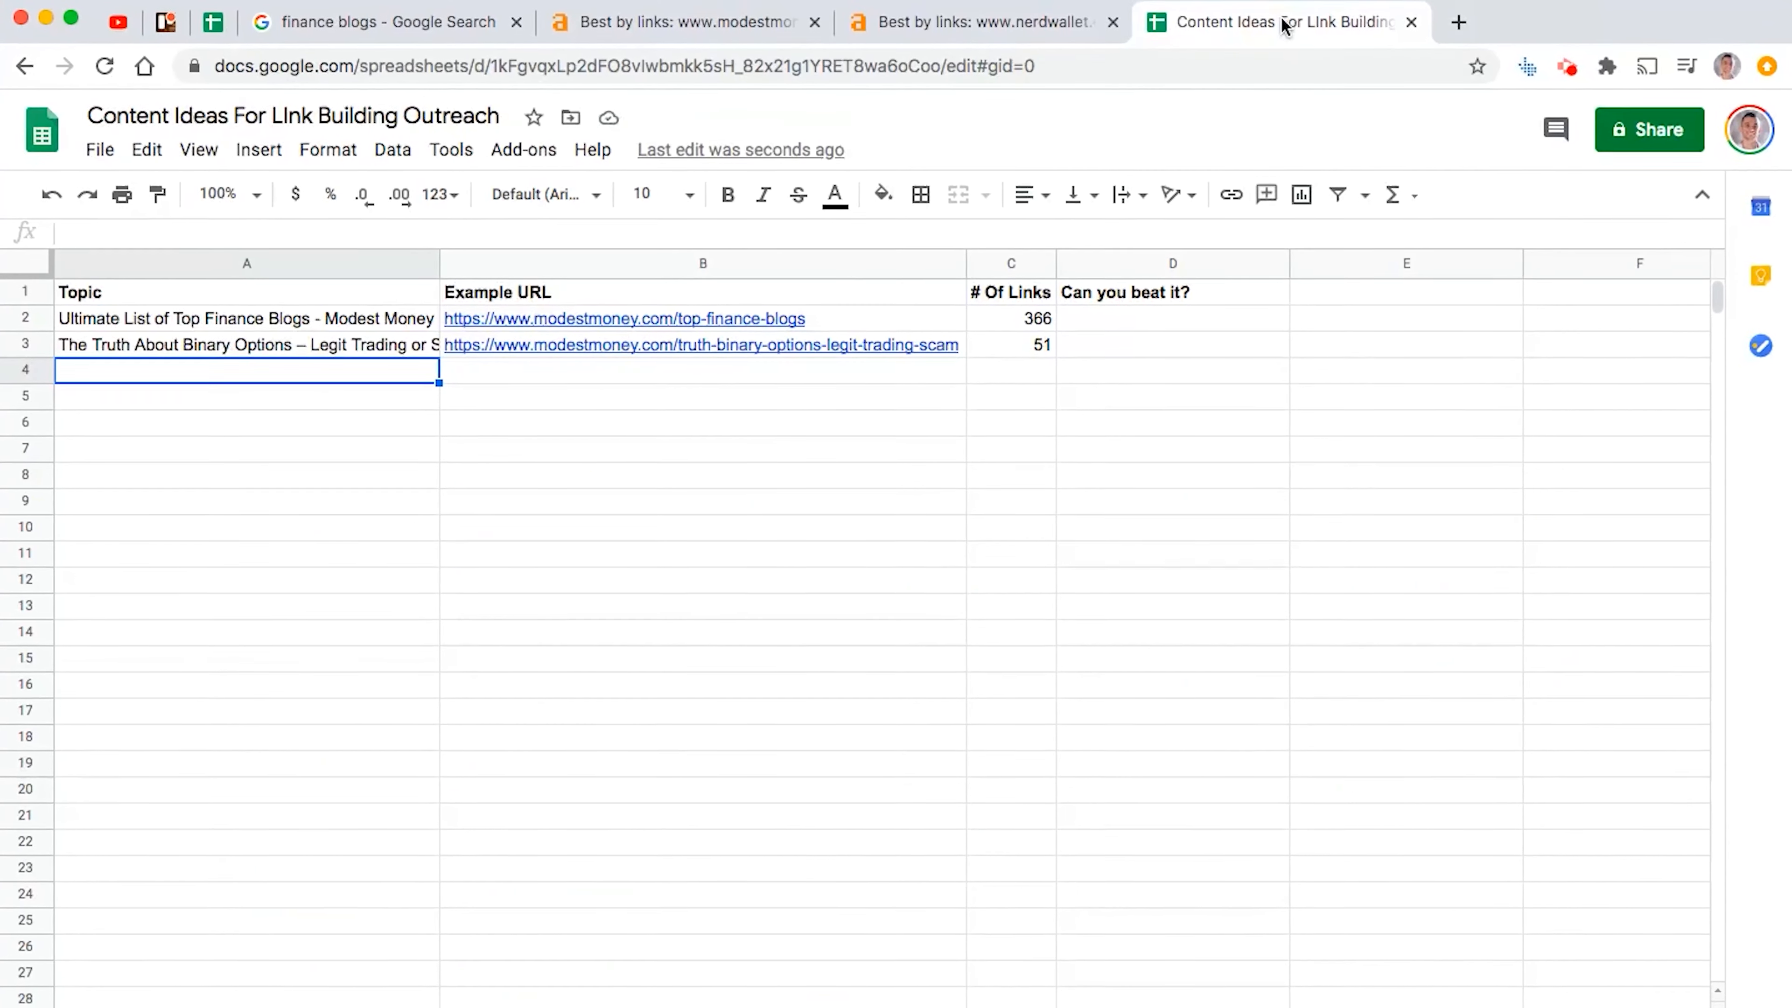
key("super+v")
left_click(980, 16)
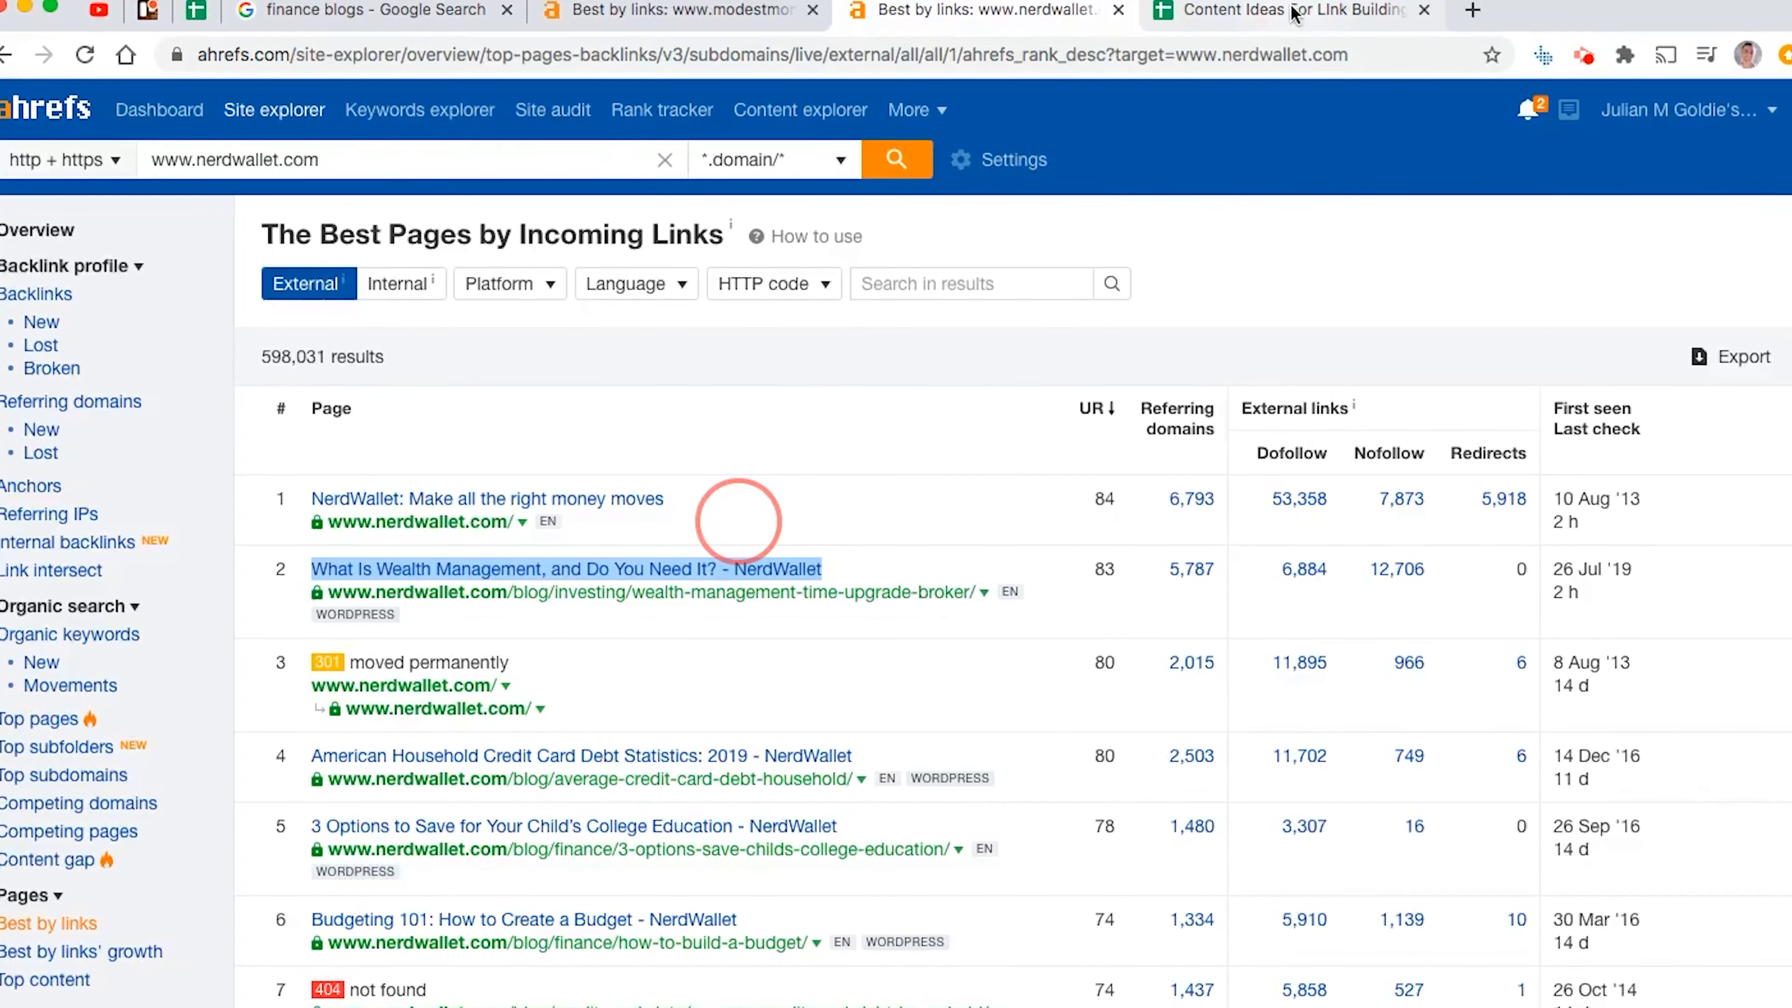
right_click(738, 570)
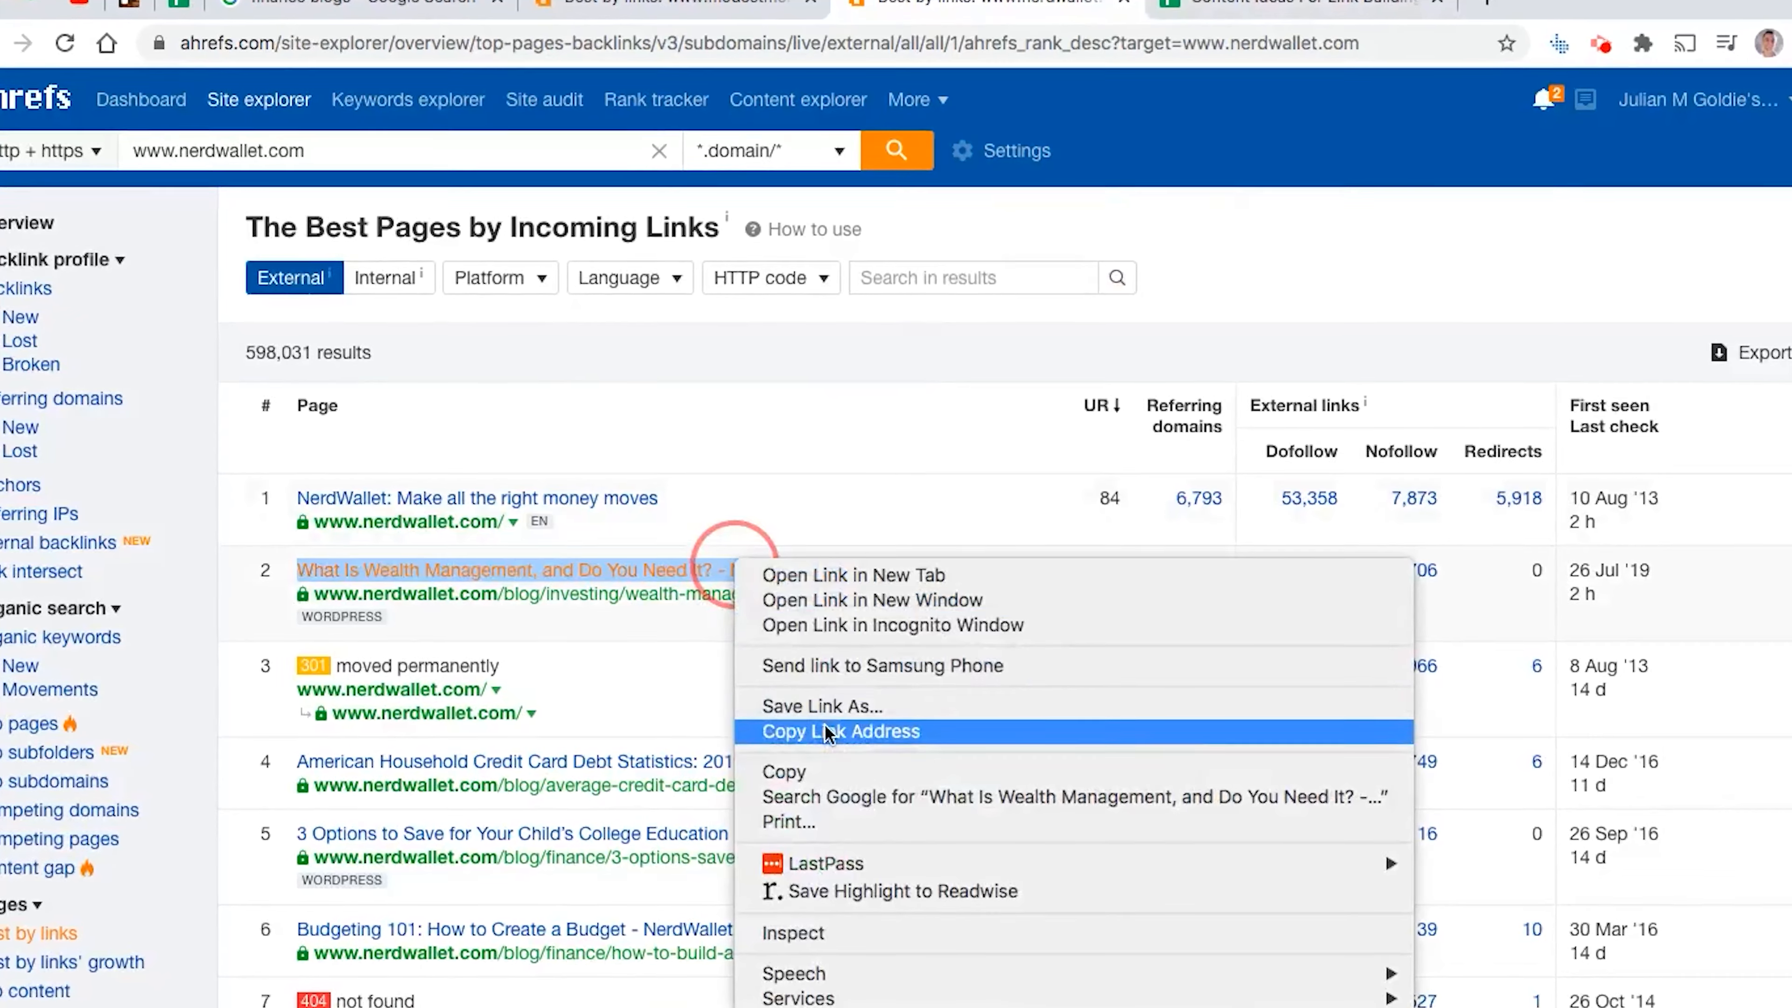
left_click(878, 840)
key("ctrl+Tab")
key("super+v")
Enter 5787 as the wealth management page's number of links in cell C4
key("Tab")
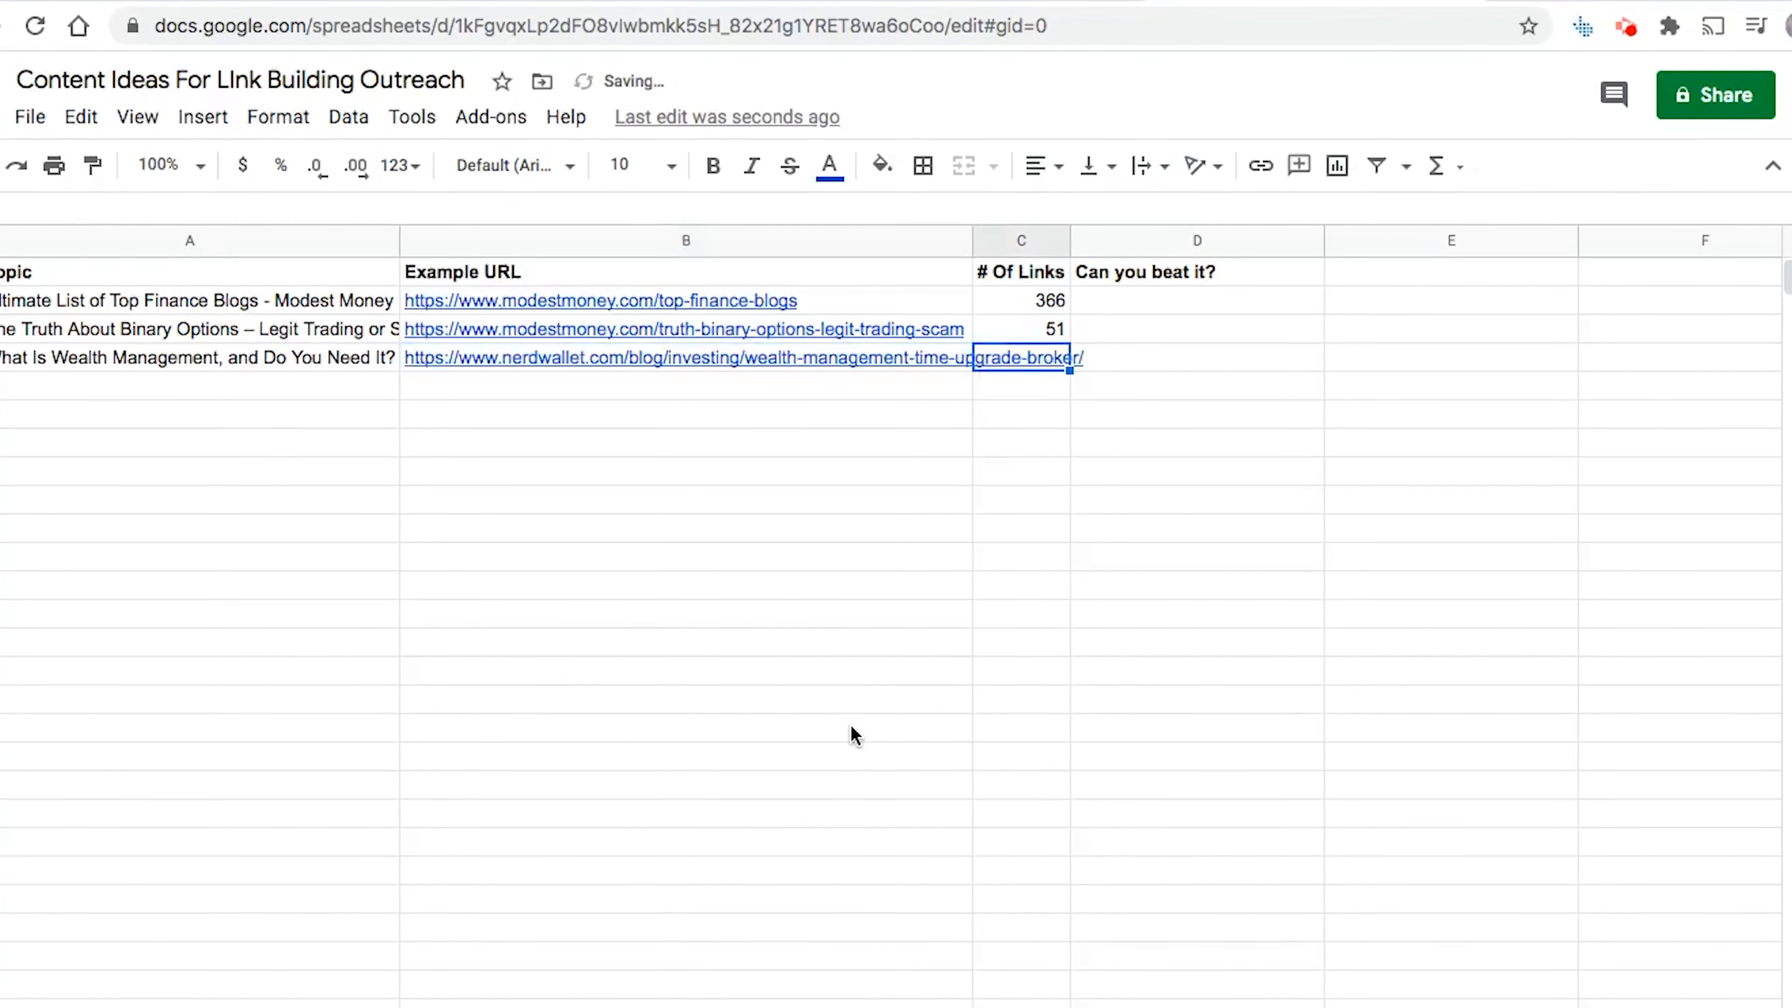
type("5787")
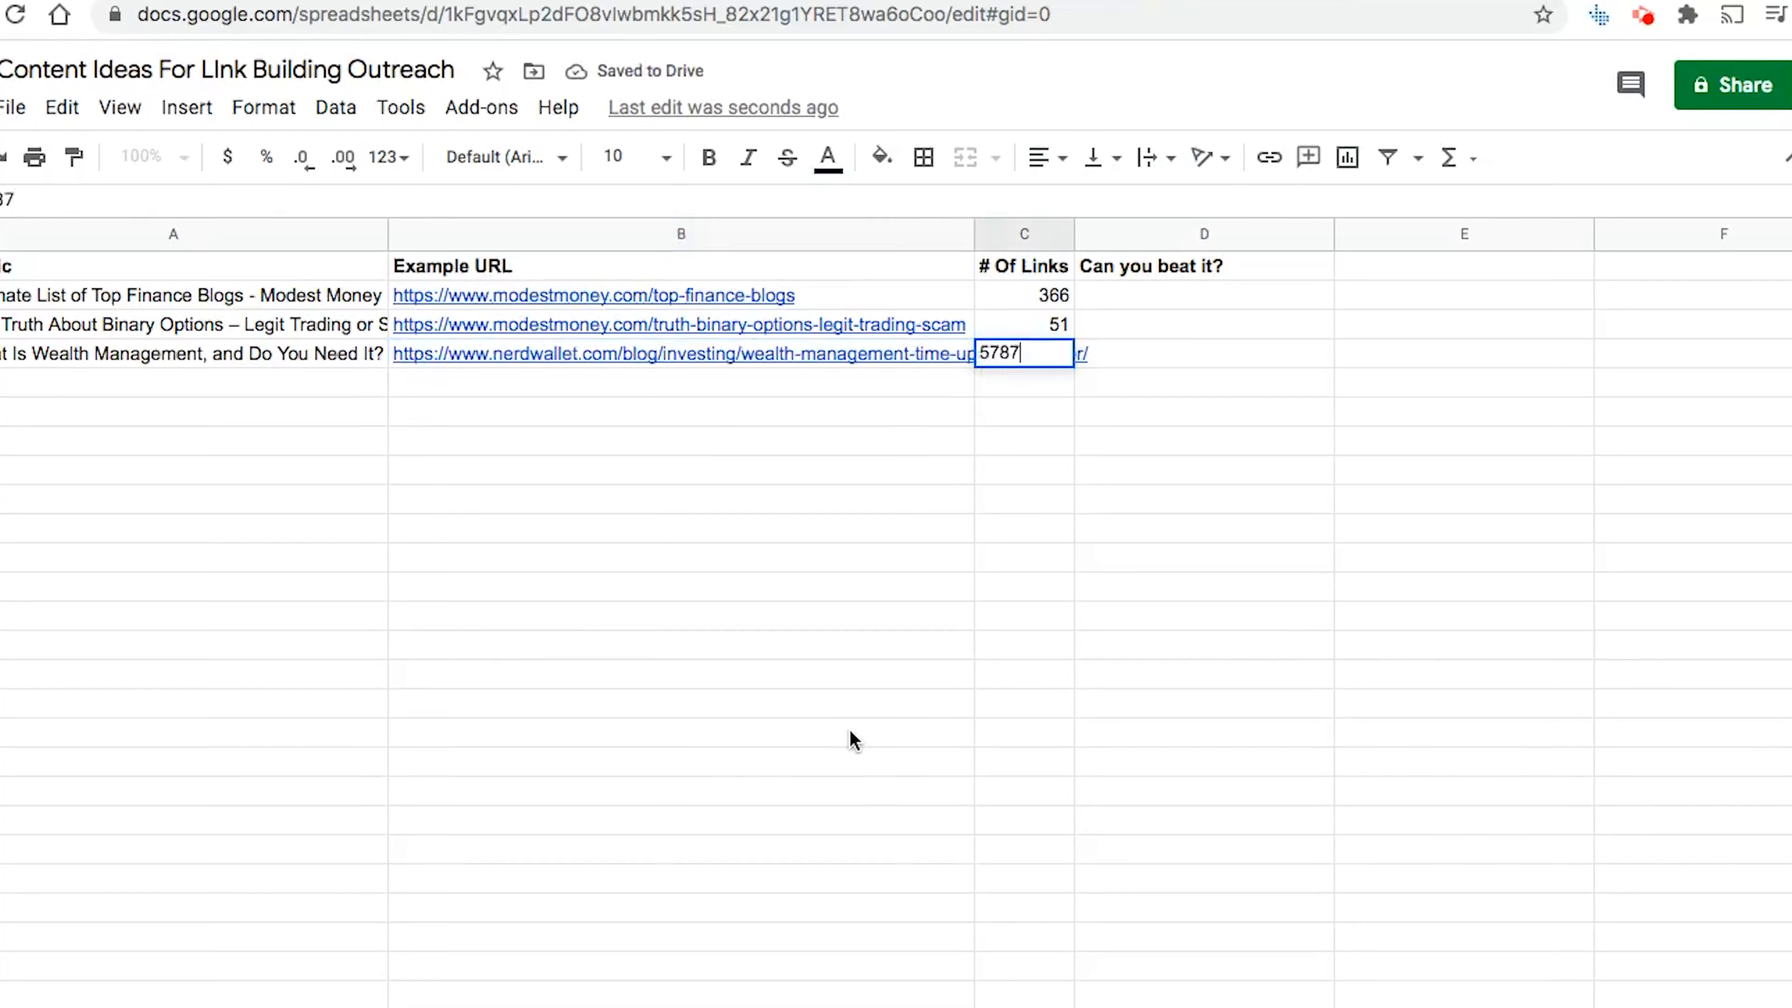
key("Return")
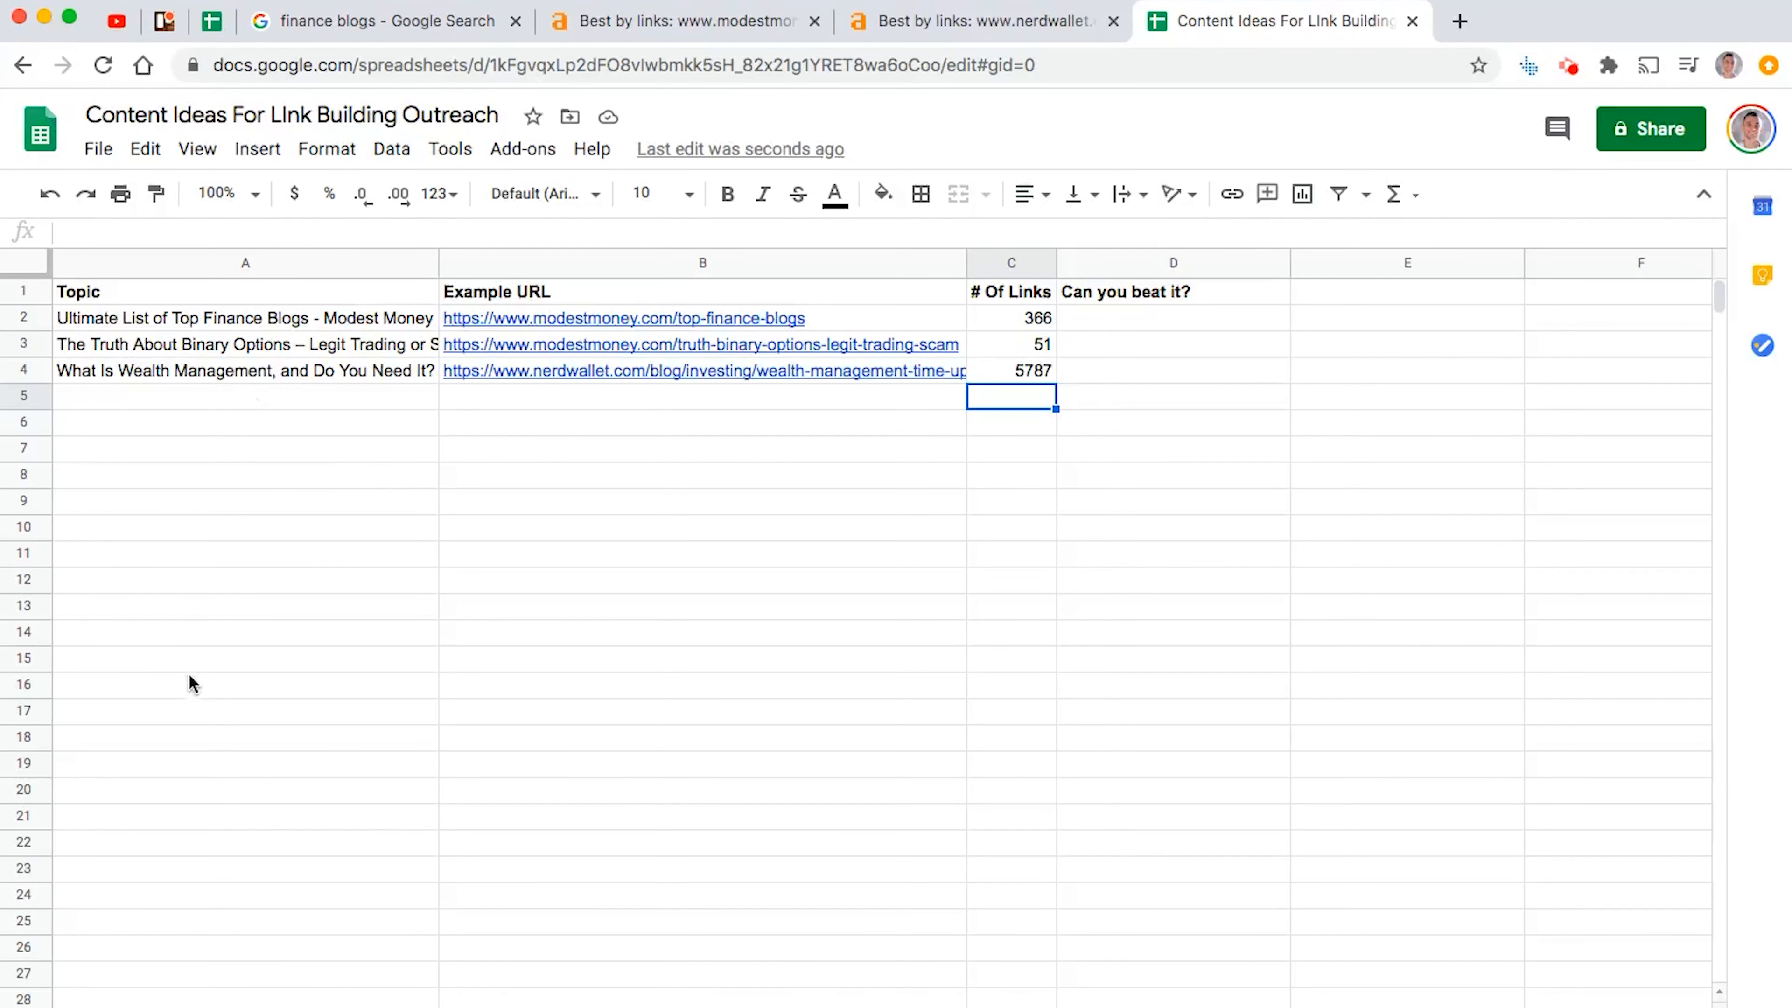
Look over the most-linked pages in the nerdwallet.com report again and return to the content ideas sheet
left_click(980, 22)
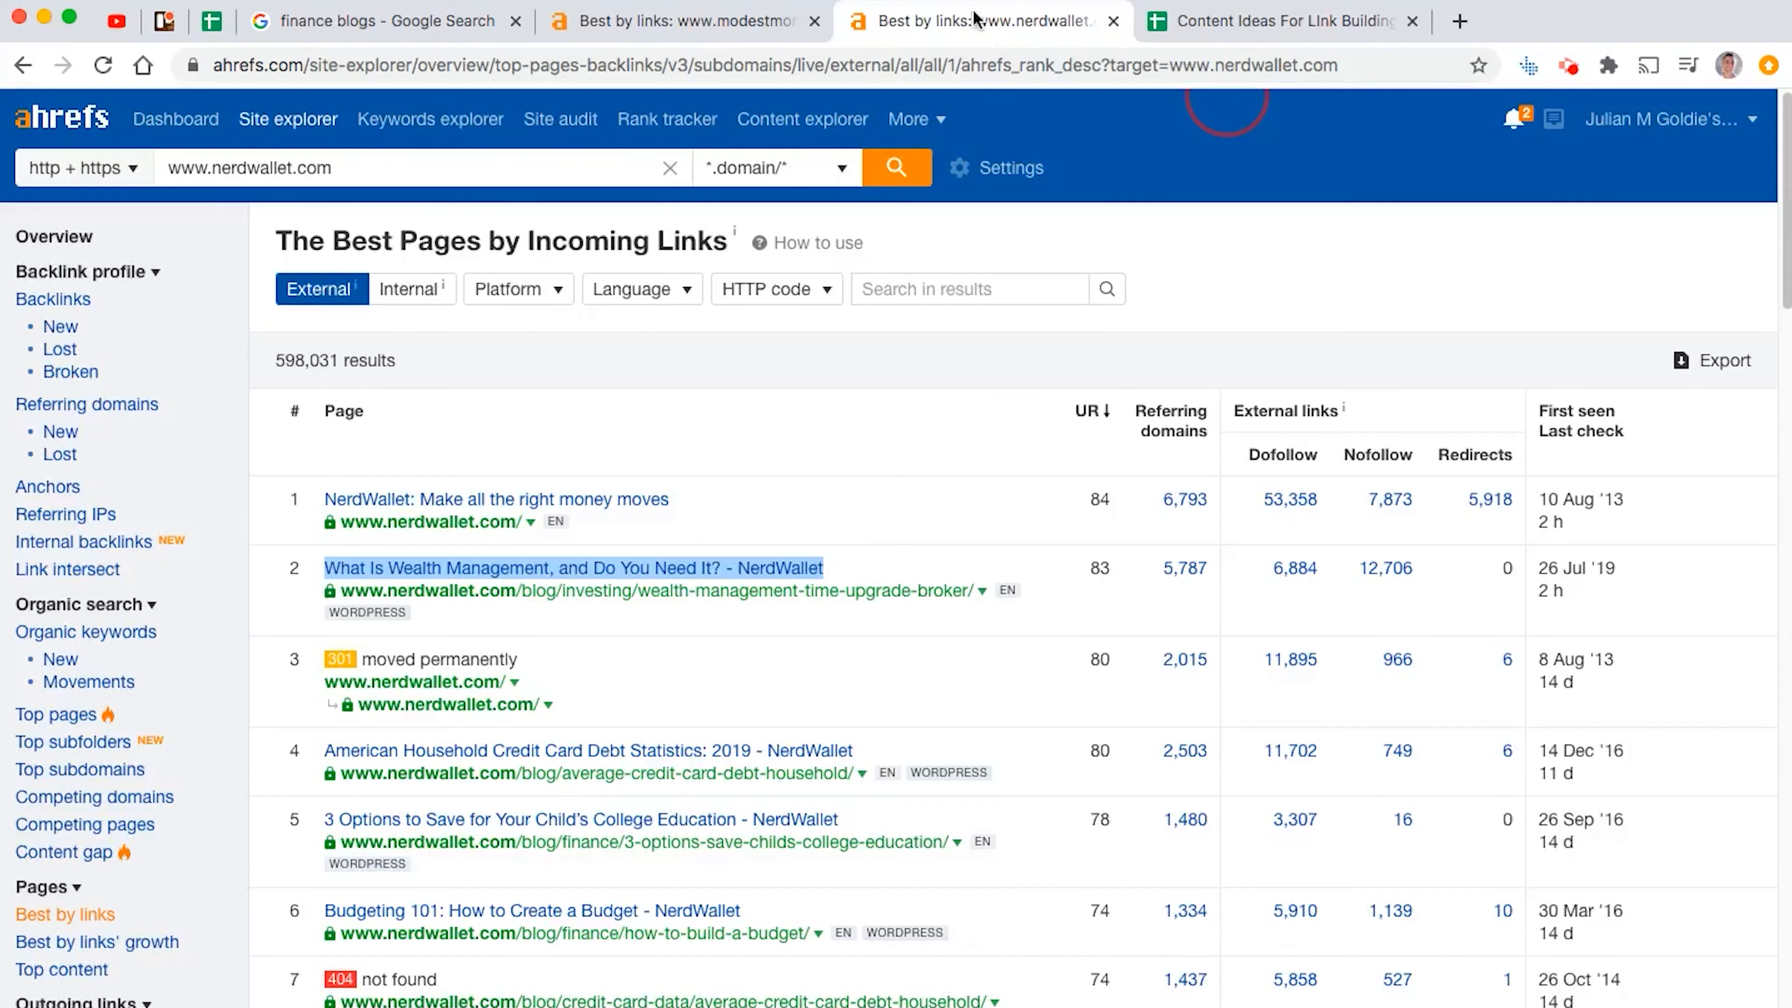
scroll(980, 646, "down", 10)
scroll(926, 600, "up", 8)
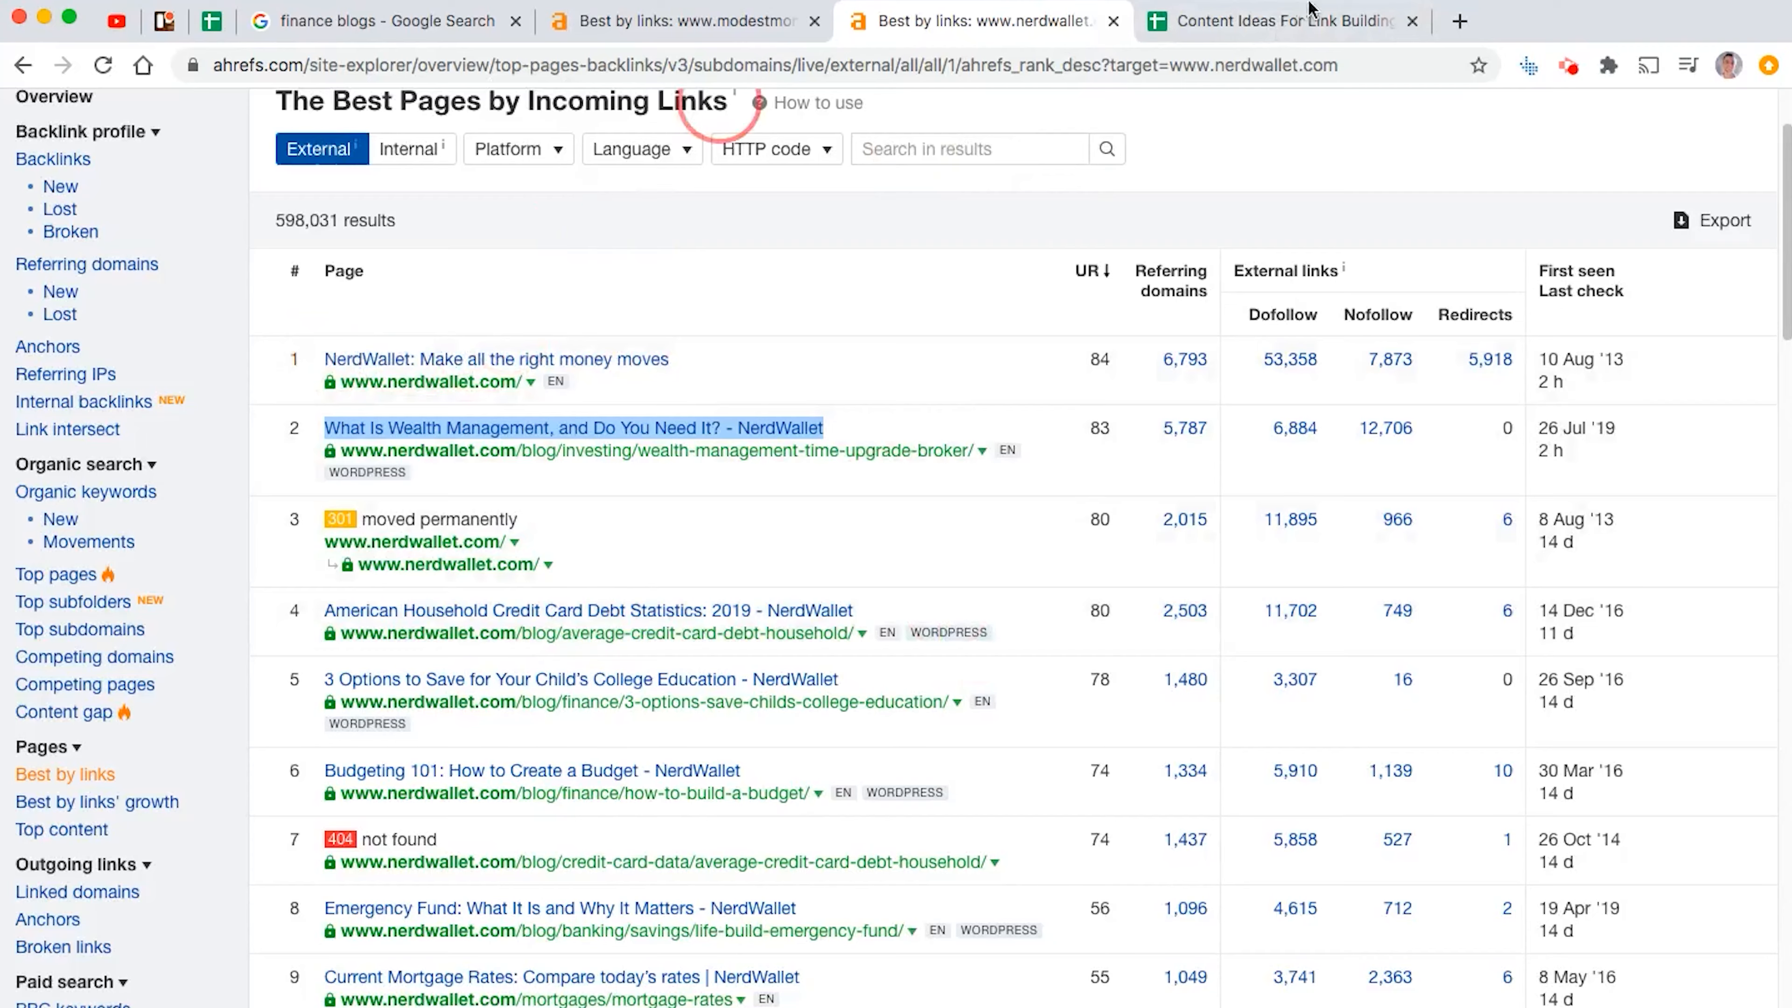
left_click(1247, 25)
left_click(583, 319)
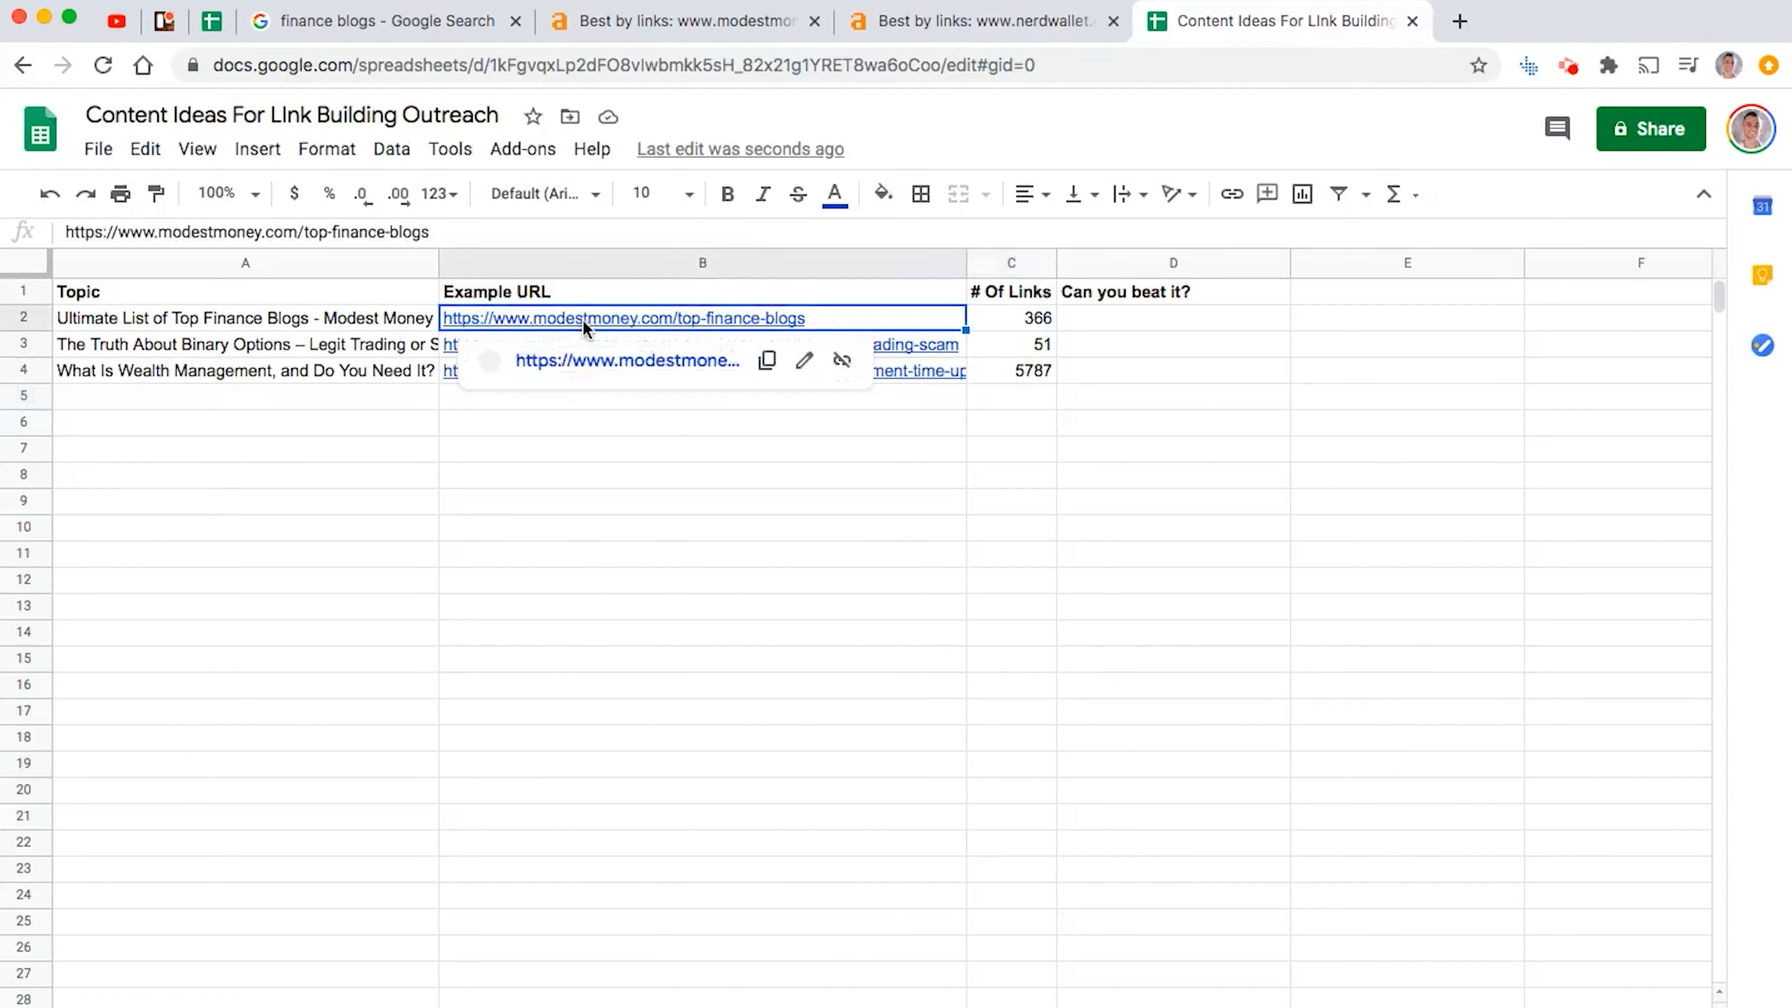
key("Left")
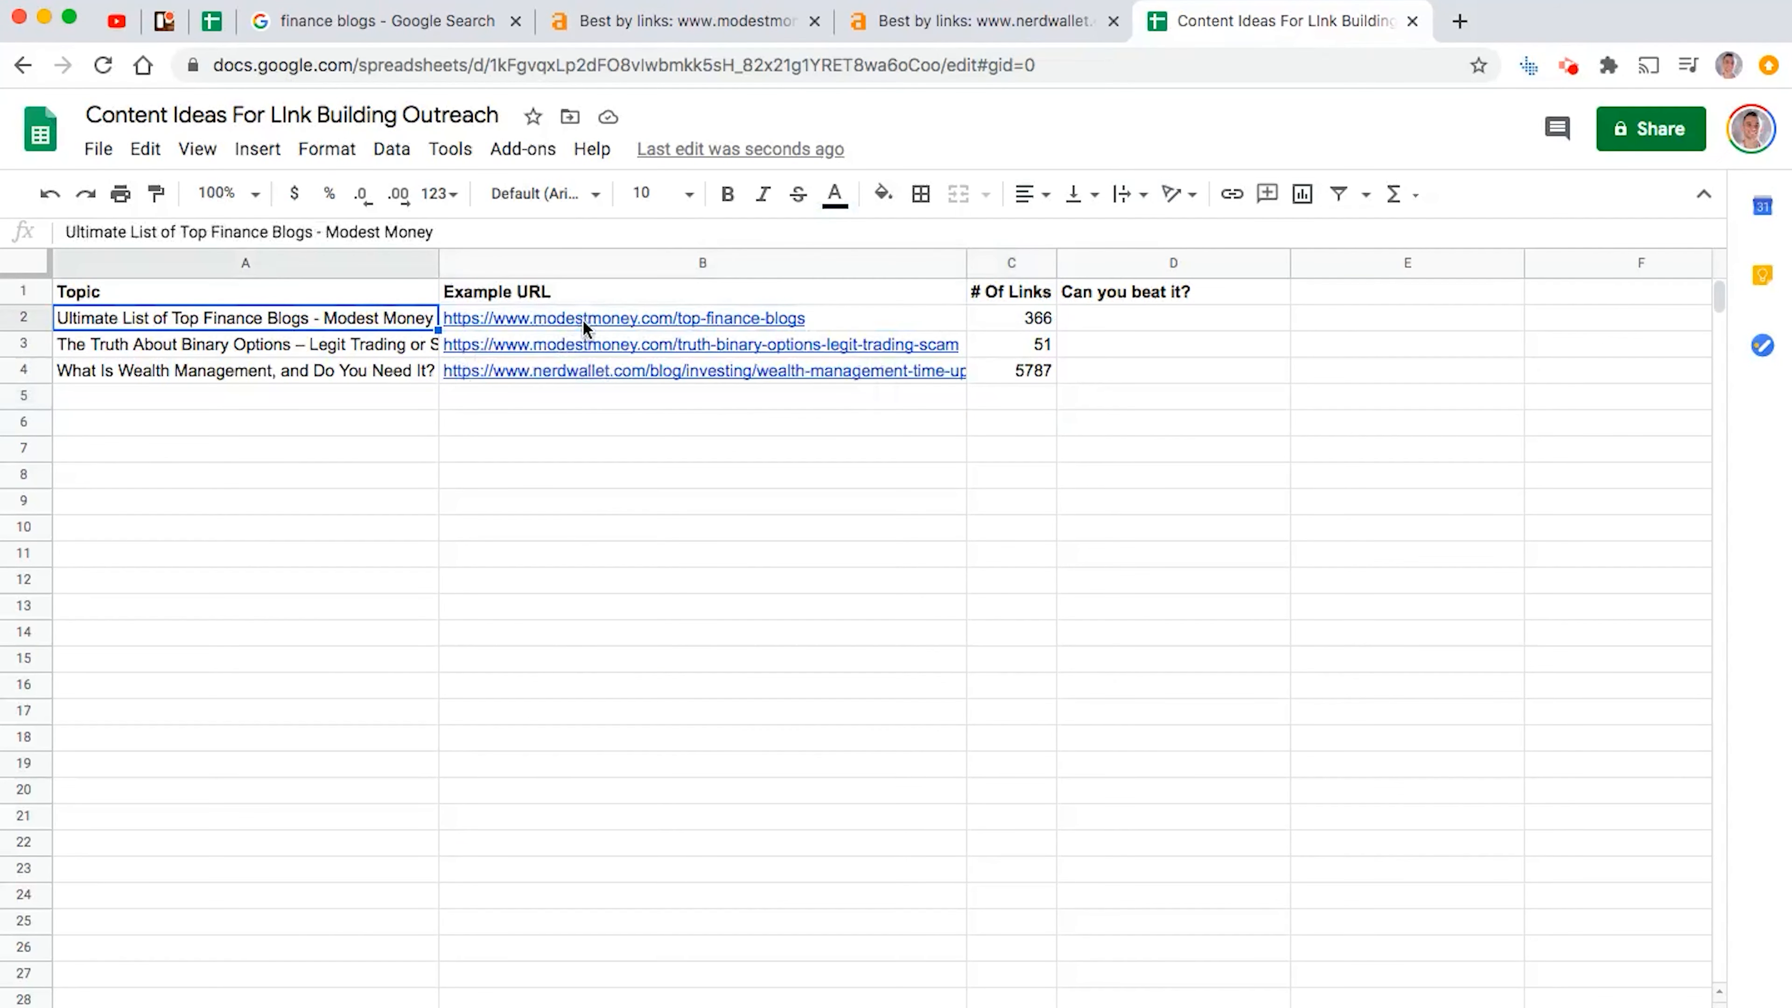
key("Right")
key("Left")
key("shift+Right")
key("shift+Right")
key("shift+Left")
key("shift+Left")
key("Down")
key("Up")
key("shift+Right")
key("shift+Right")
key("shift+Left")
key("shift+Left")
key("Right")
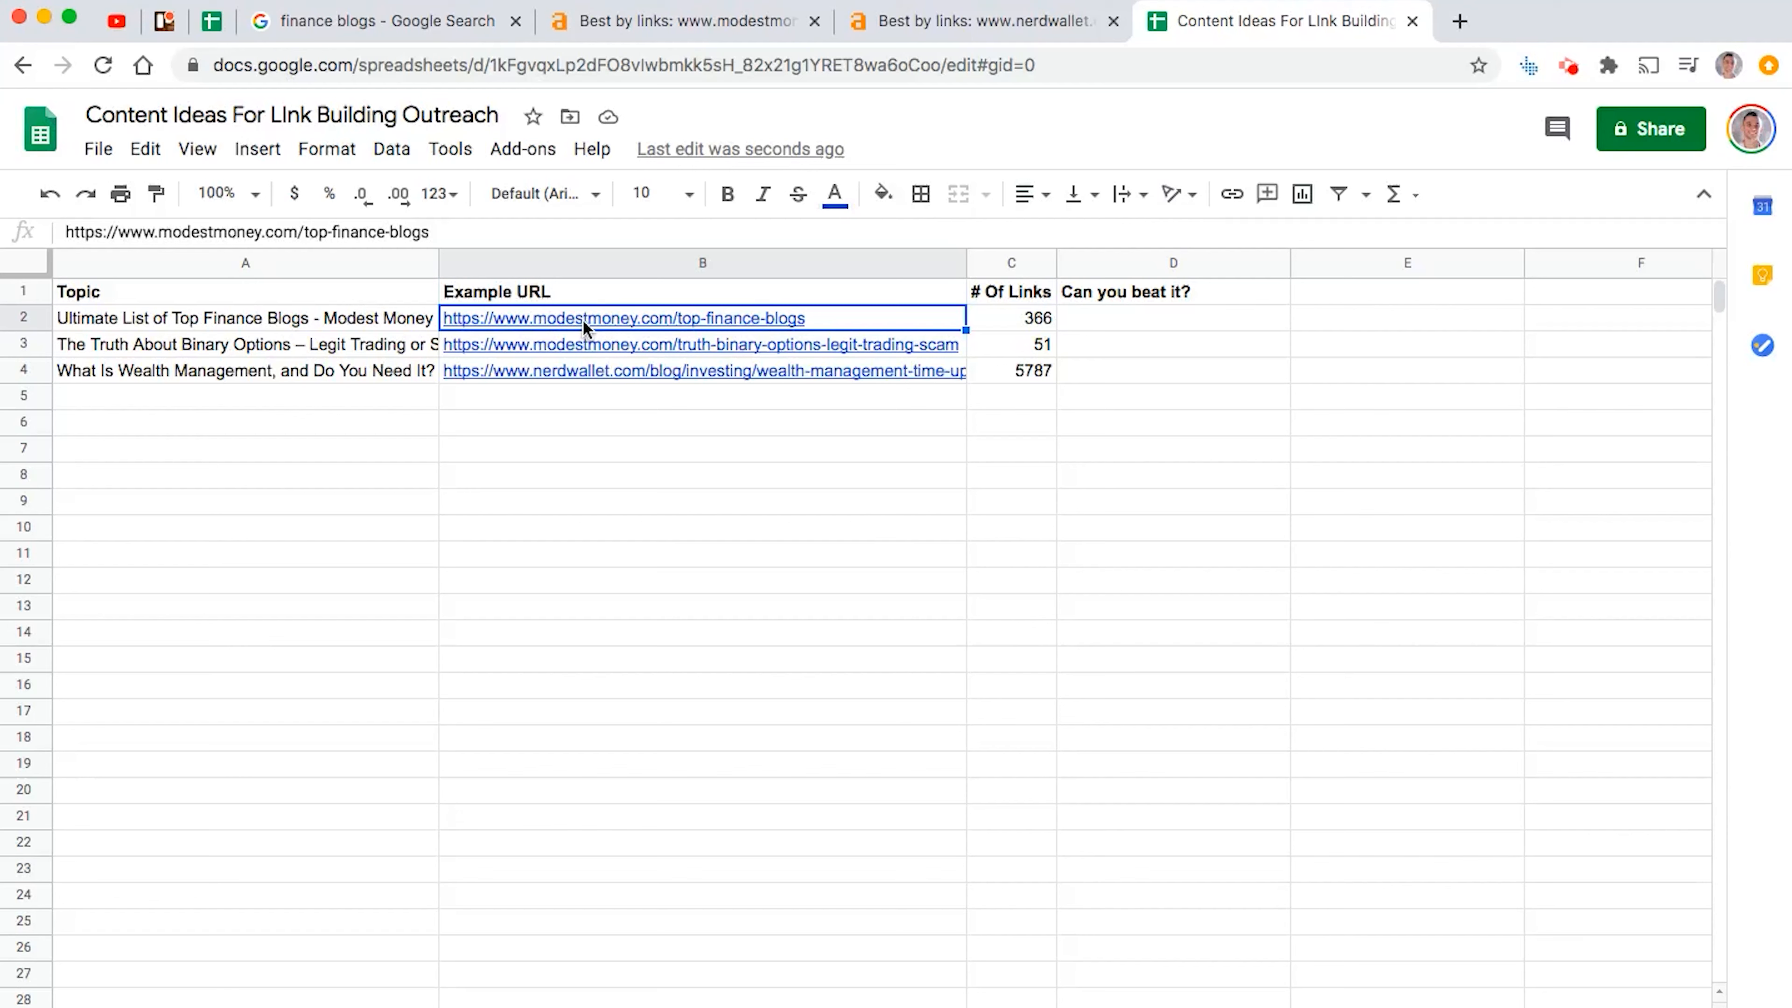
key("Left")
key("Right")
key("Right")
Open the top-finance-blogs page from cell B2 and examine its design and depth to judge whether it can be beaten
key("Left")
key("alt+Return")
key("ctrl+shift+Tab")
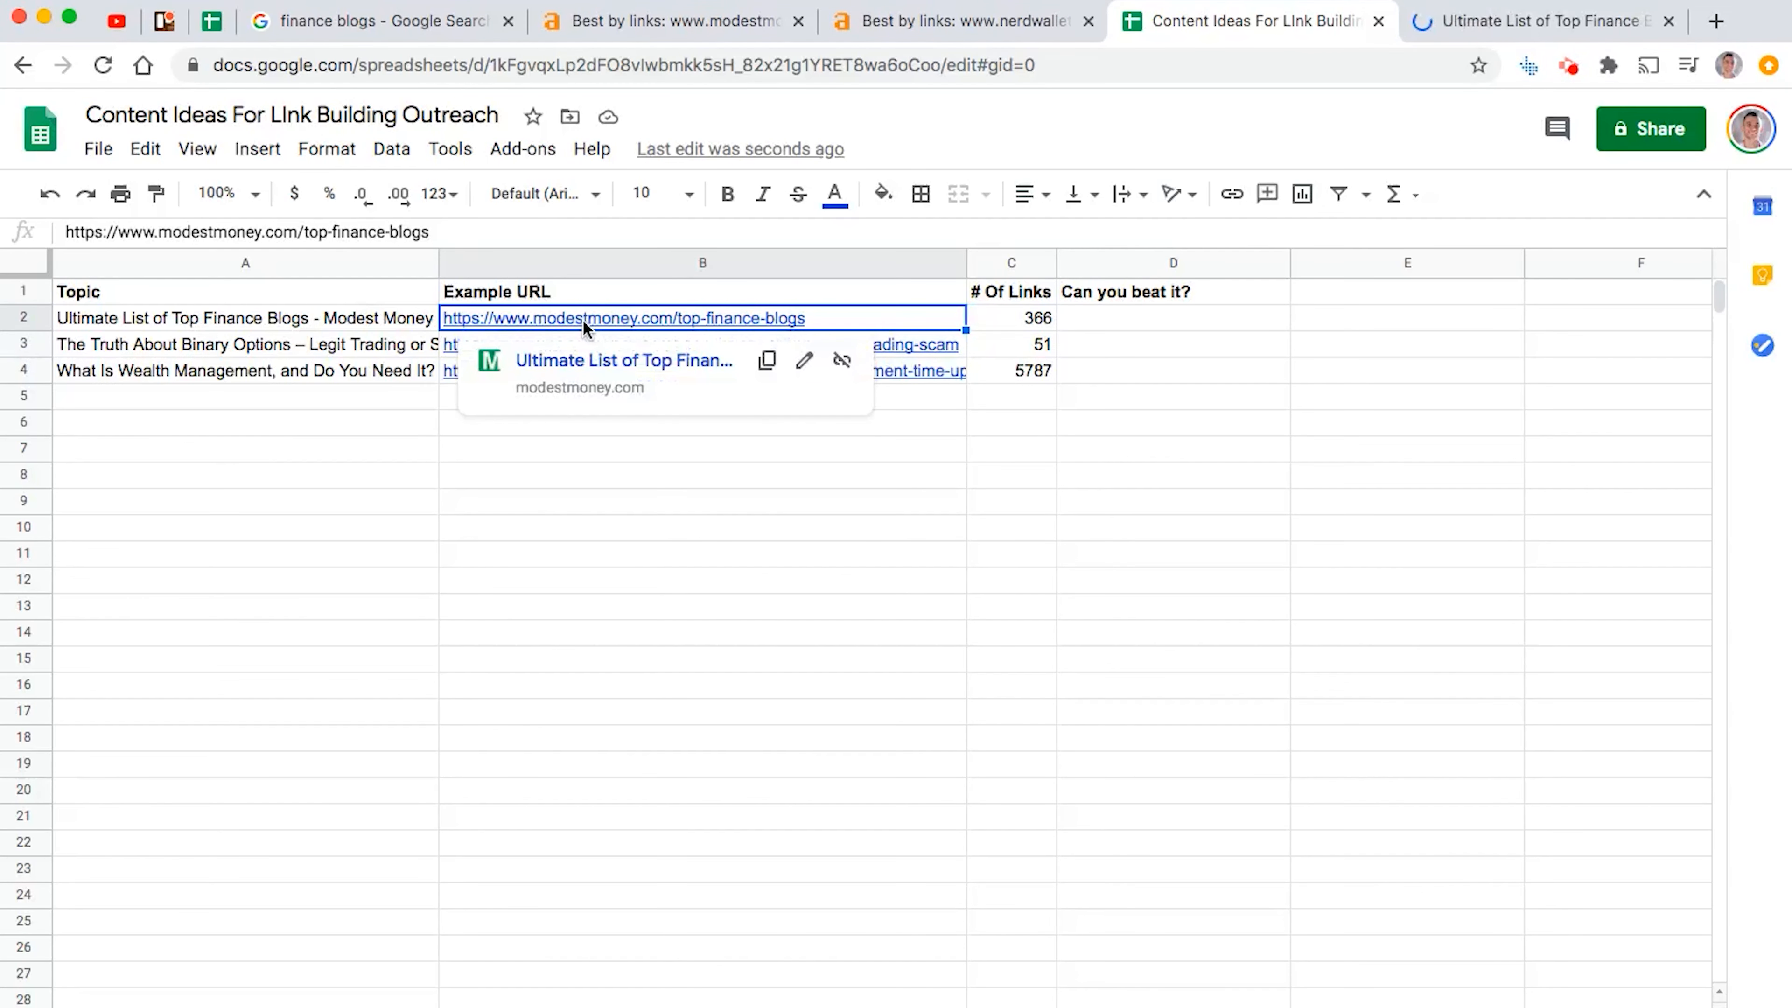
key("ctrl+Tab")
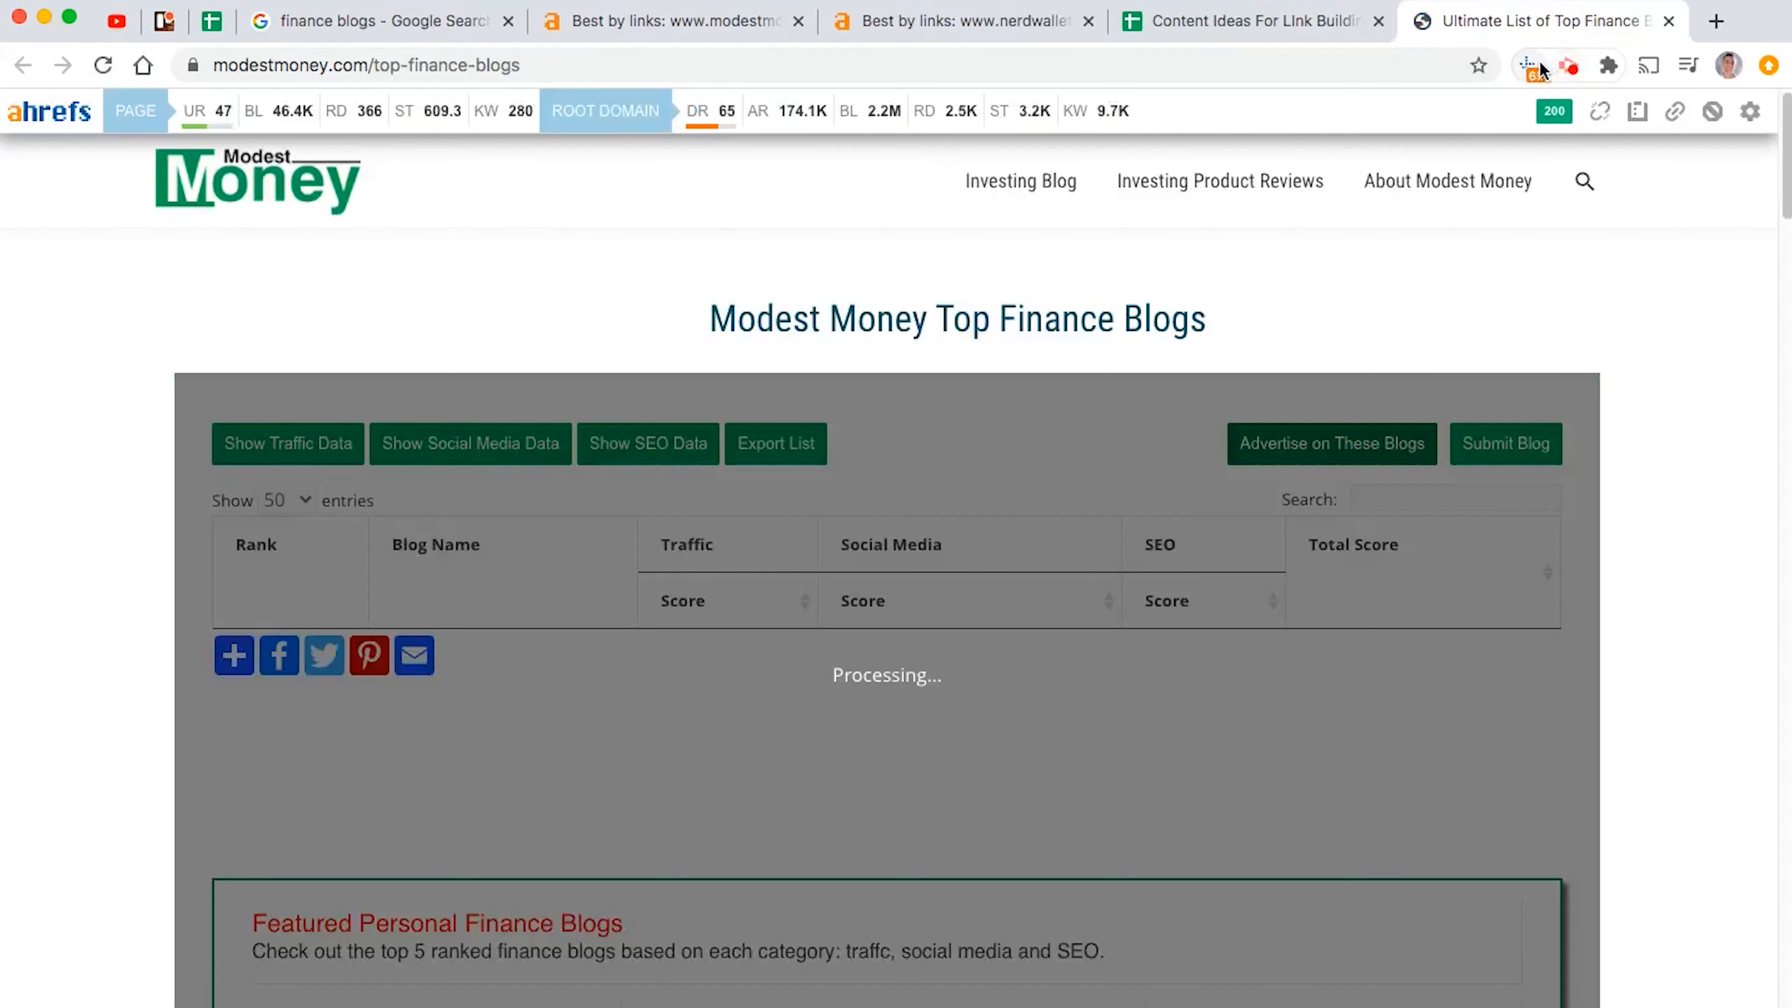
left_click(1535, 77)
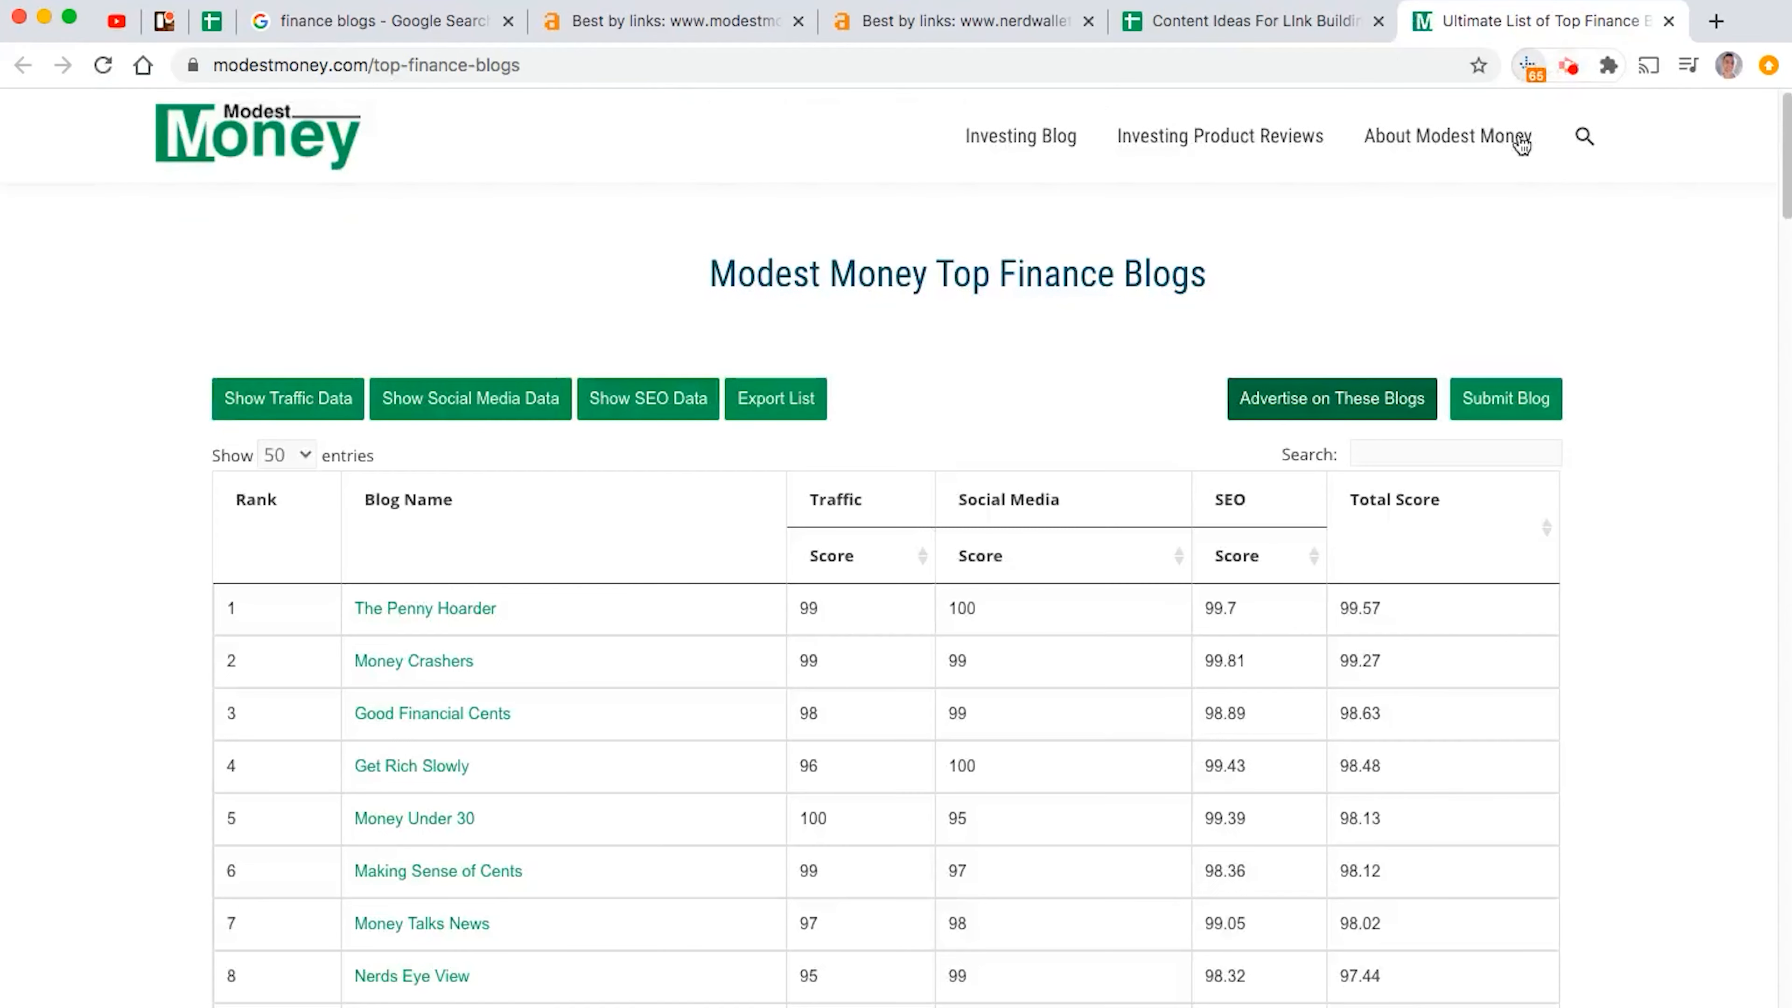
scroll(1587, 746, "down", 20)
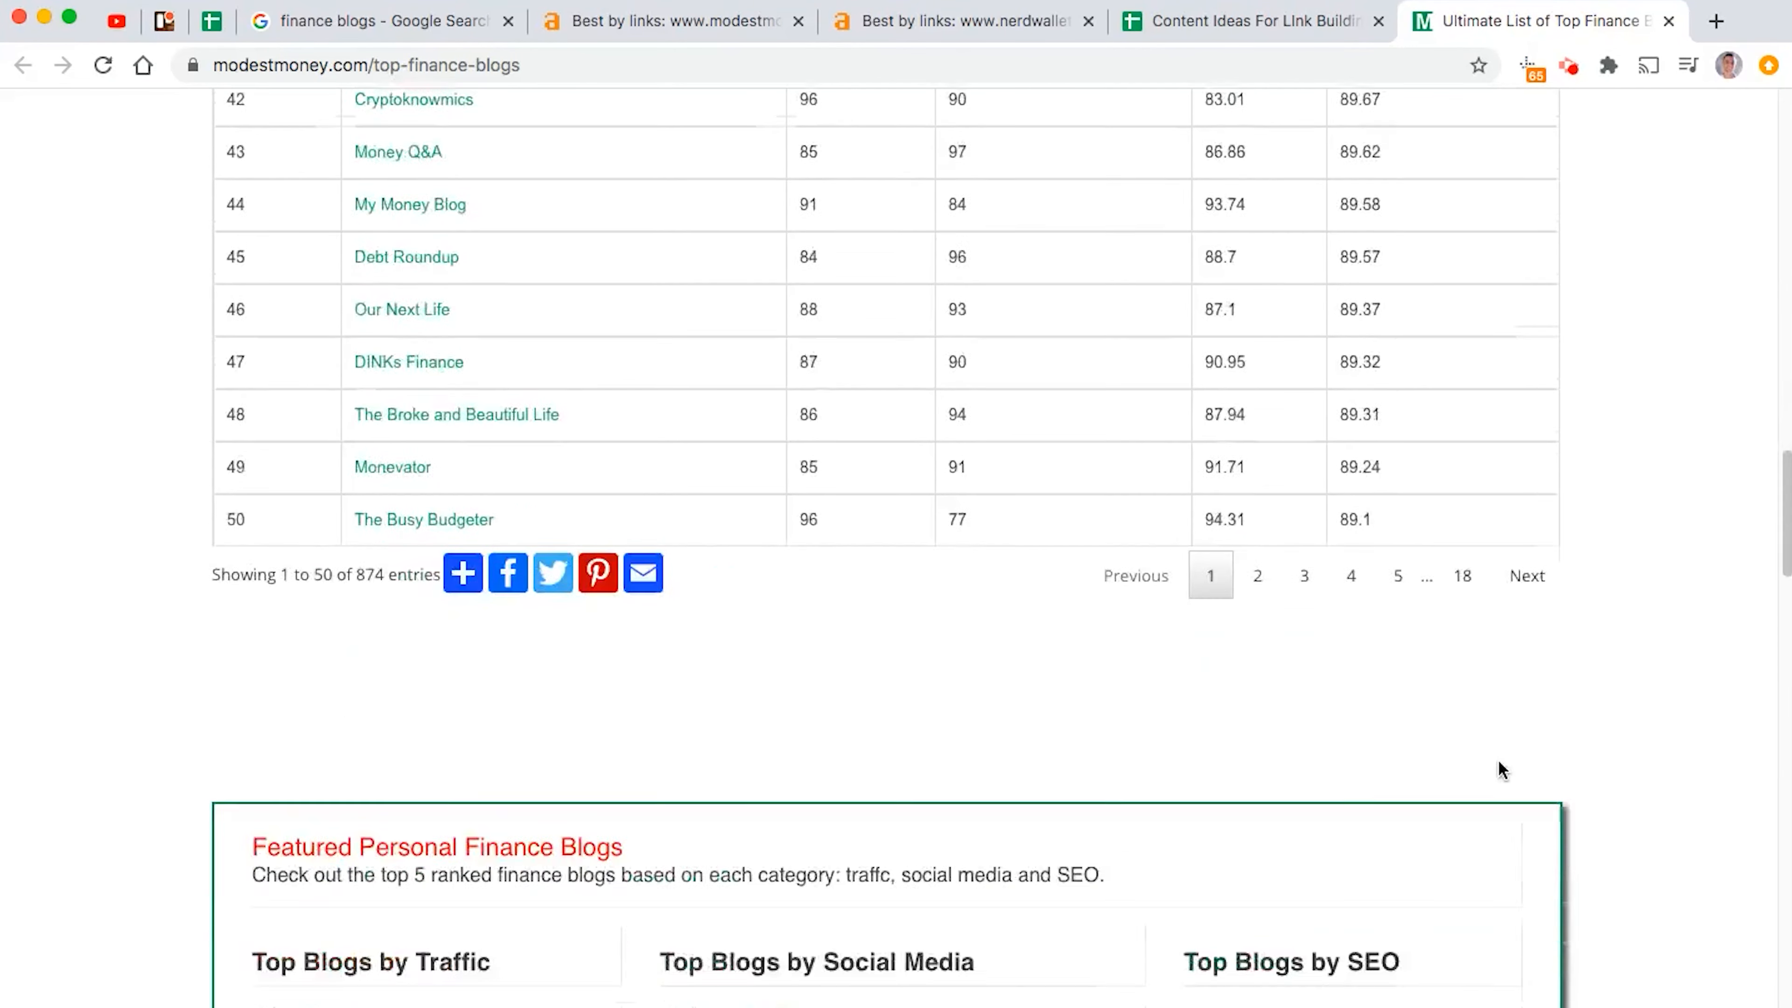
scroll(1482, 720, "up", 20)
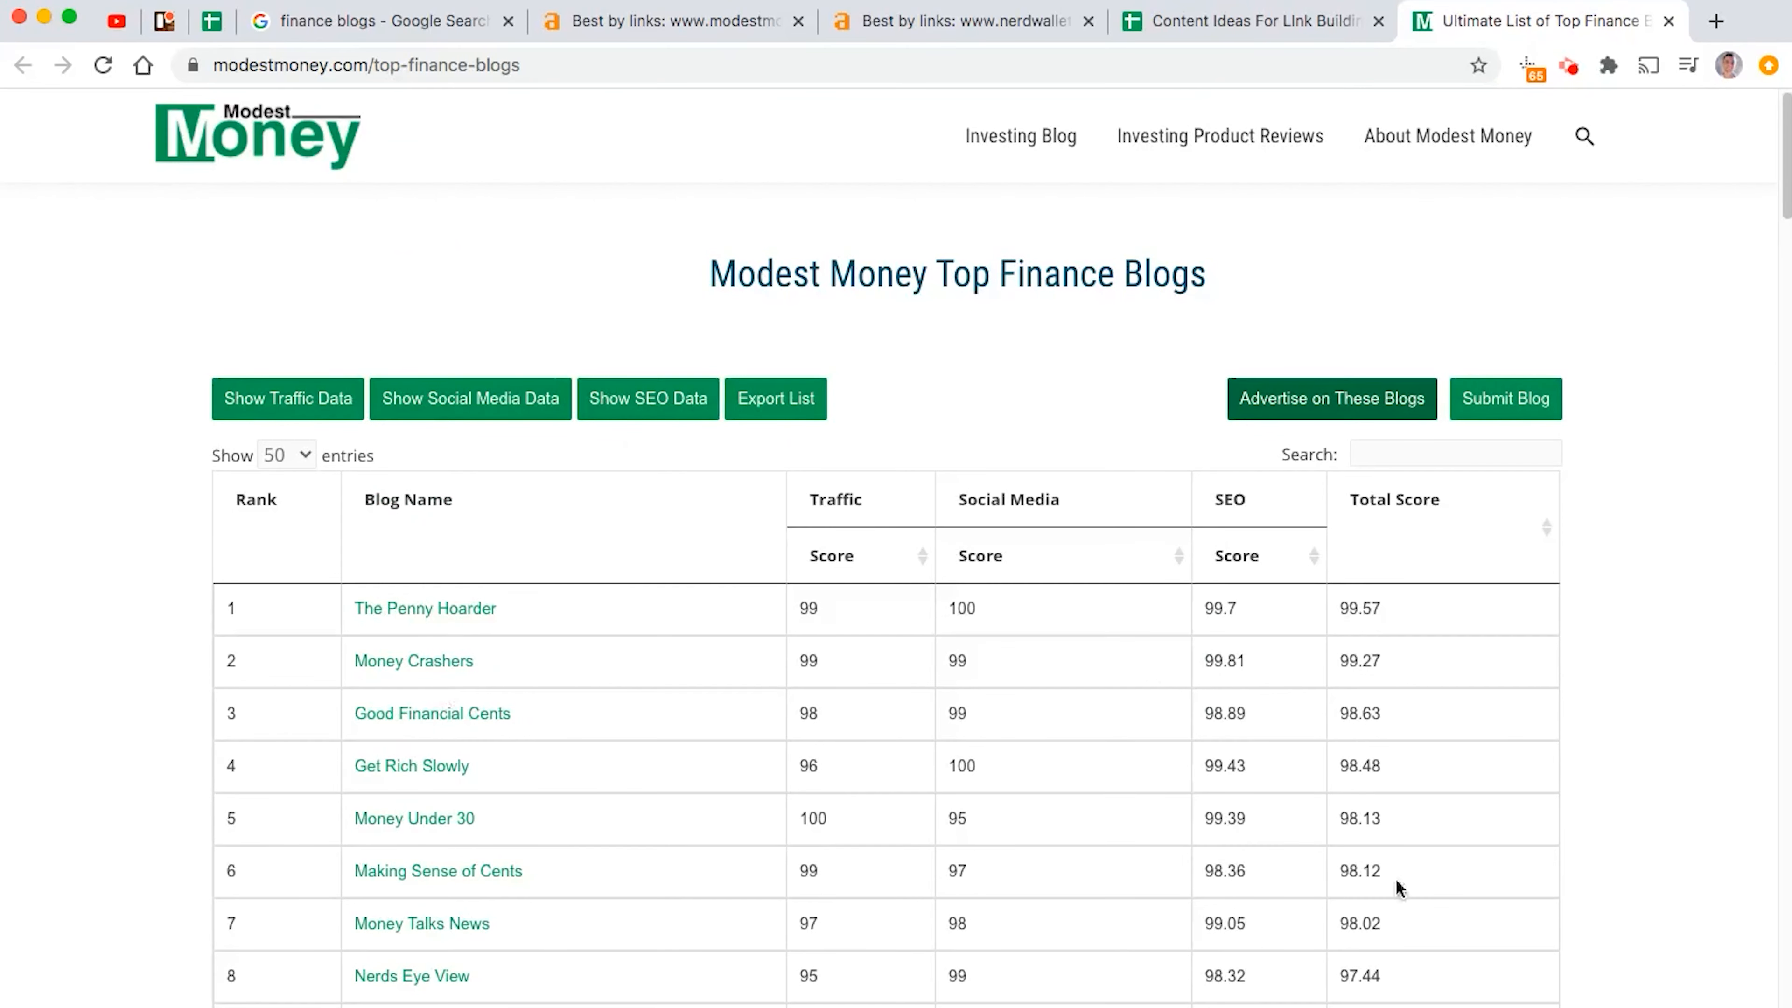
scroll(1139, 537, "down", 15)
scroll(1125, 596, "up", 15)
key("super+w")
Open the binary options article from cell B3 and examine its layout, images and content for ways to improve on it
left_click(358, 344)
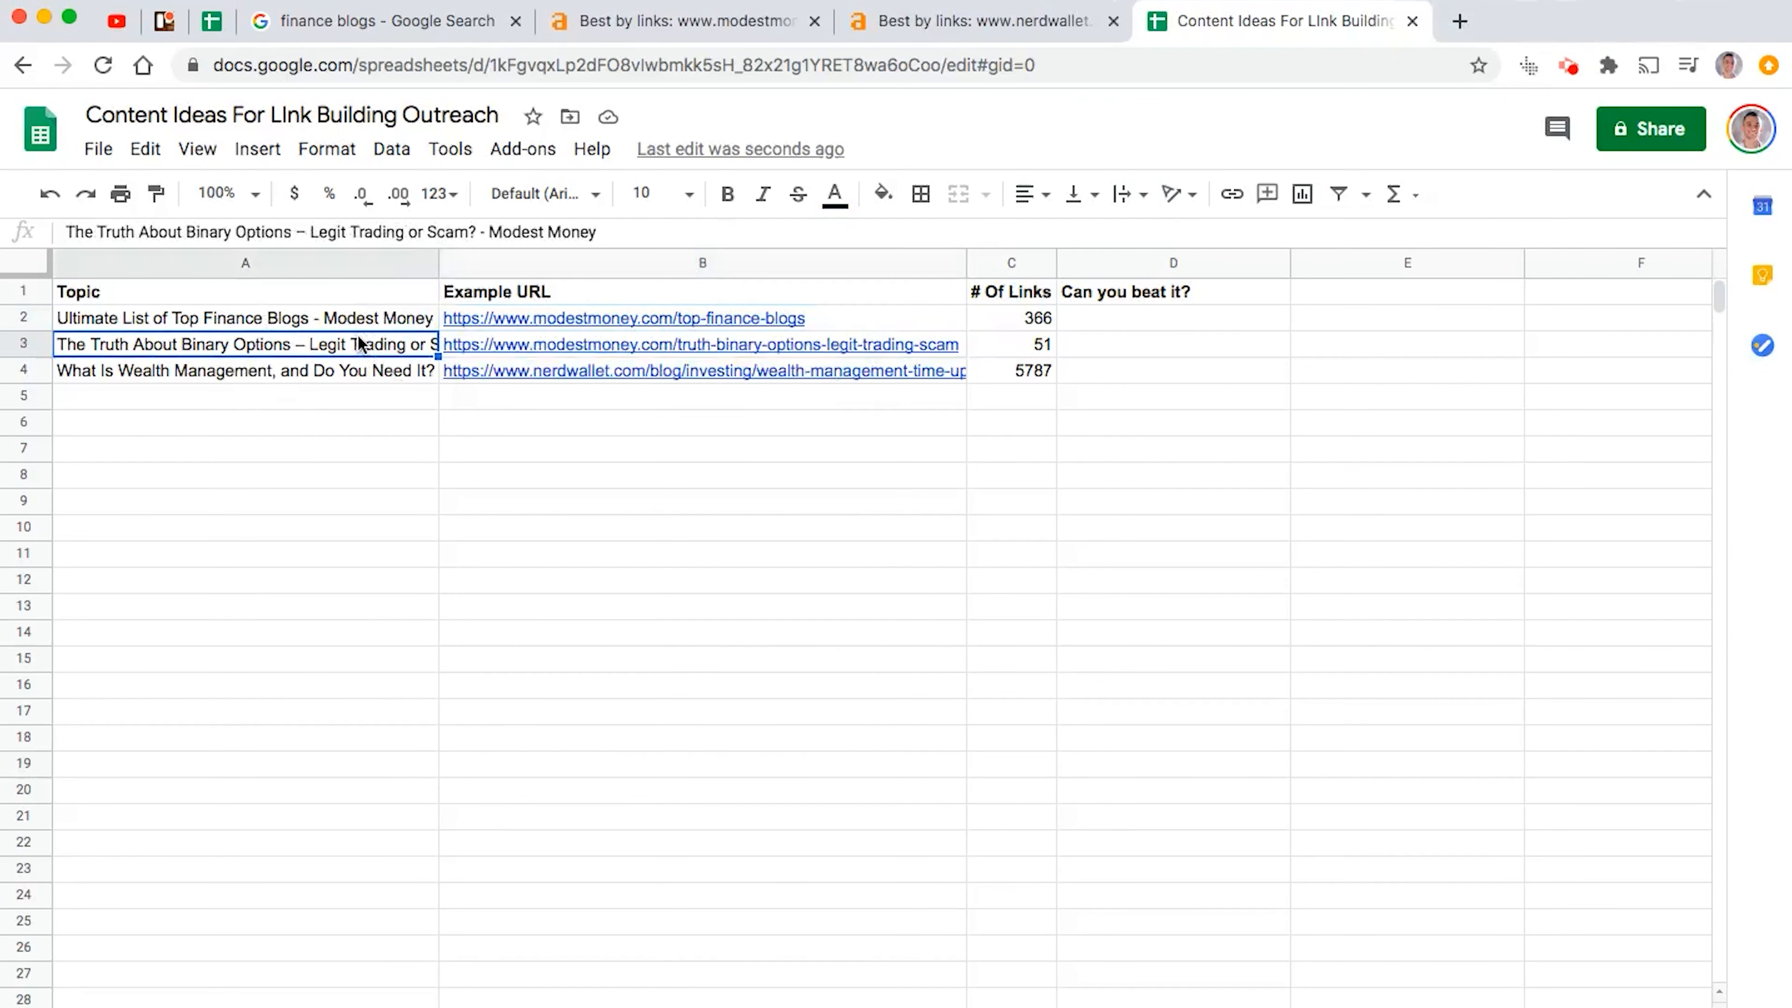
key("Right")
key("alt+Return")
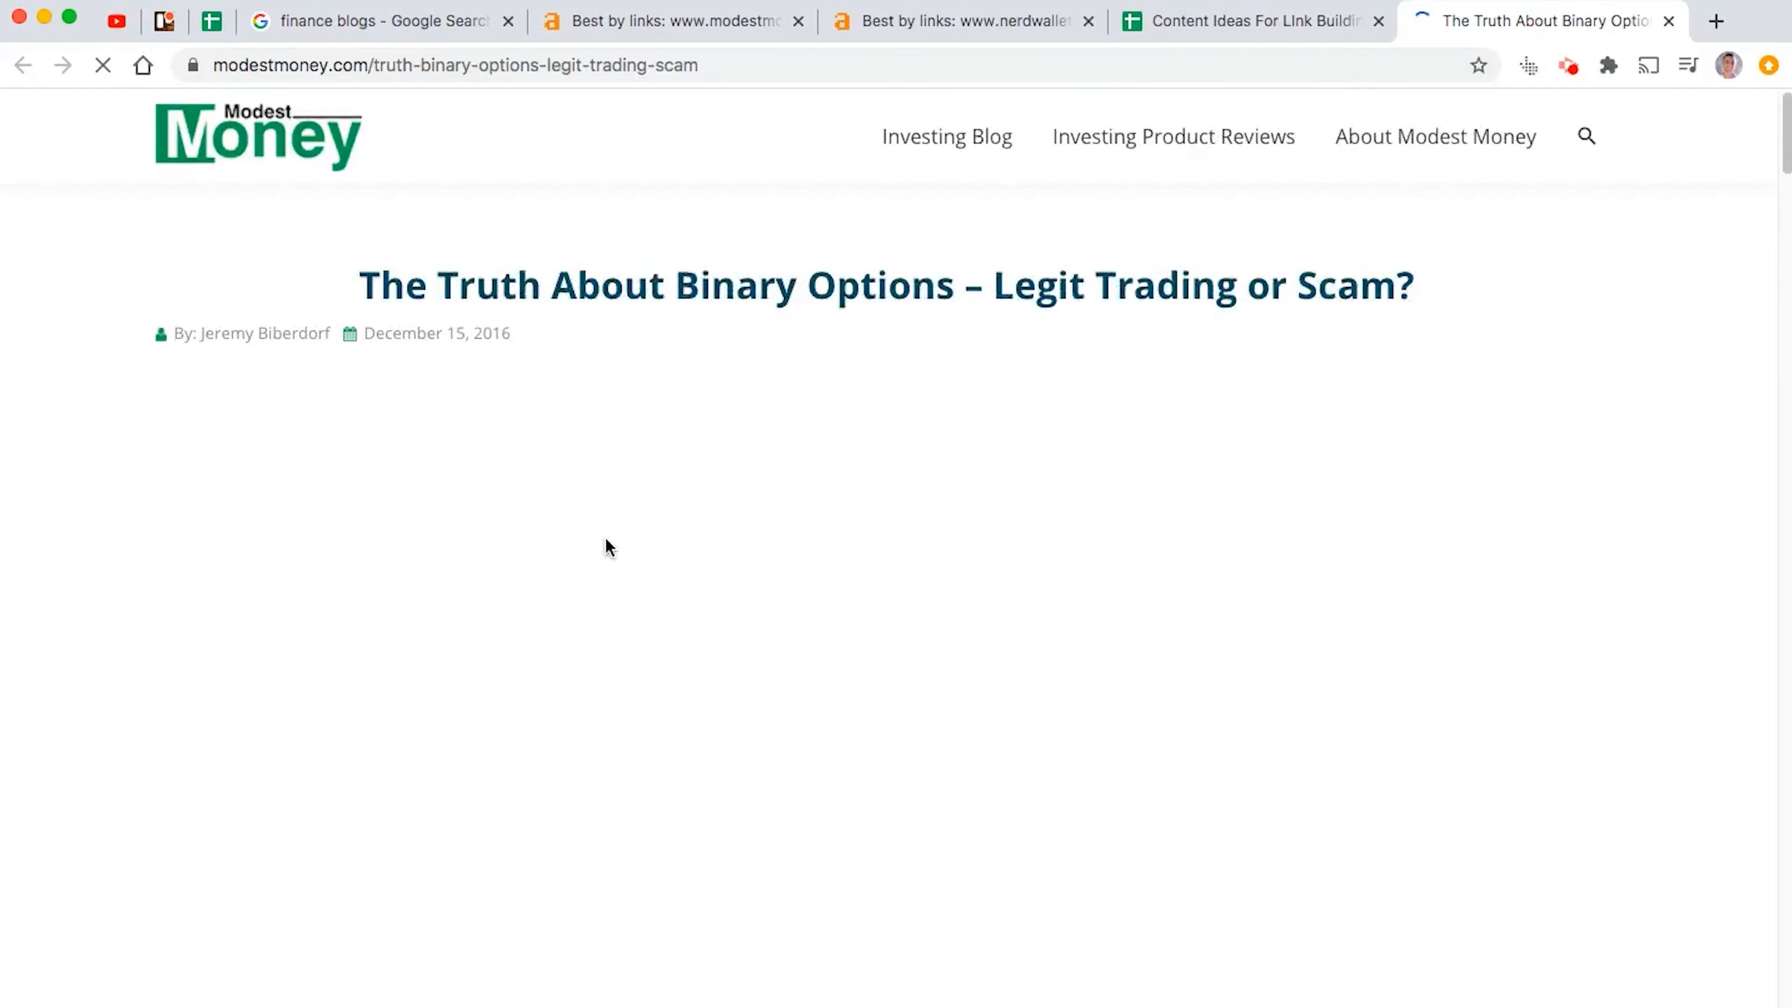
scroll(583, 502, "down", 20)
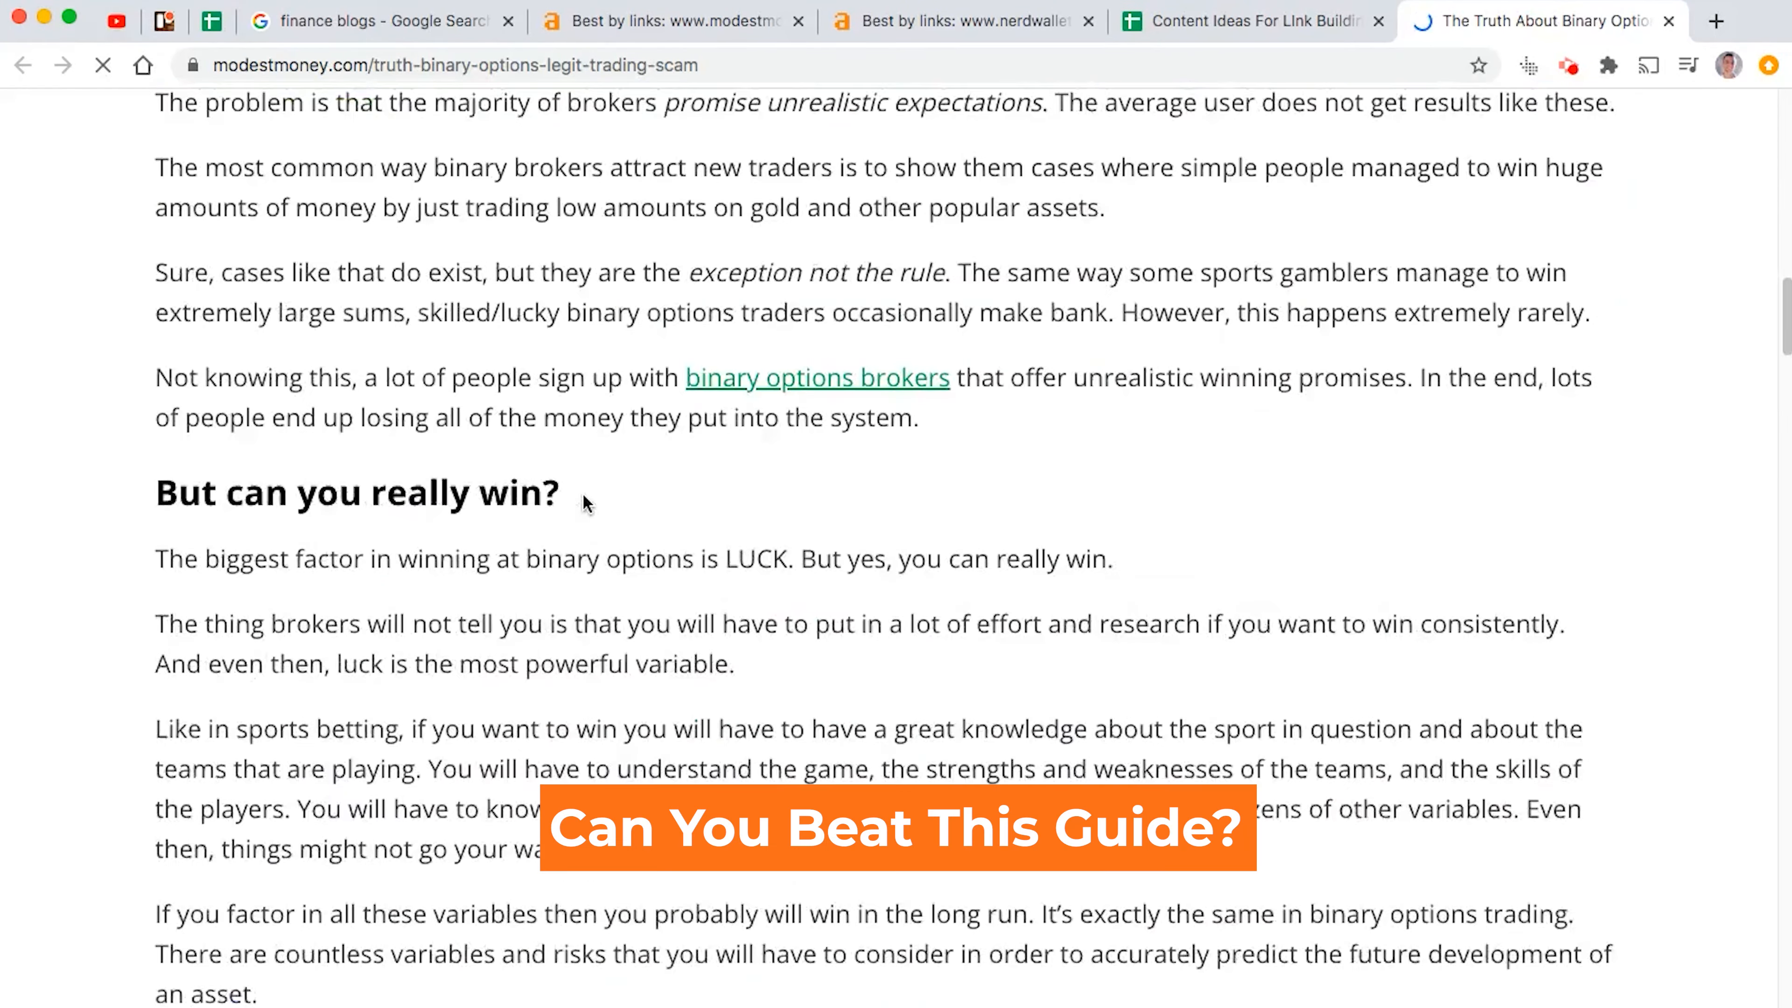
scroll(585, 499, "down", 10)
scroll(583, 497, "up", 20)
scroll(586, 468, "up", 20)
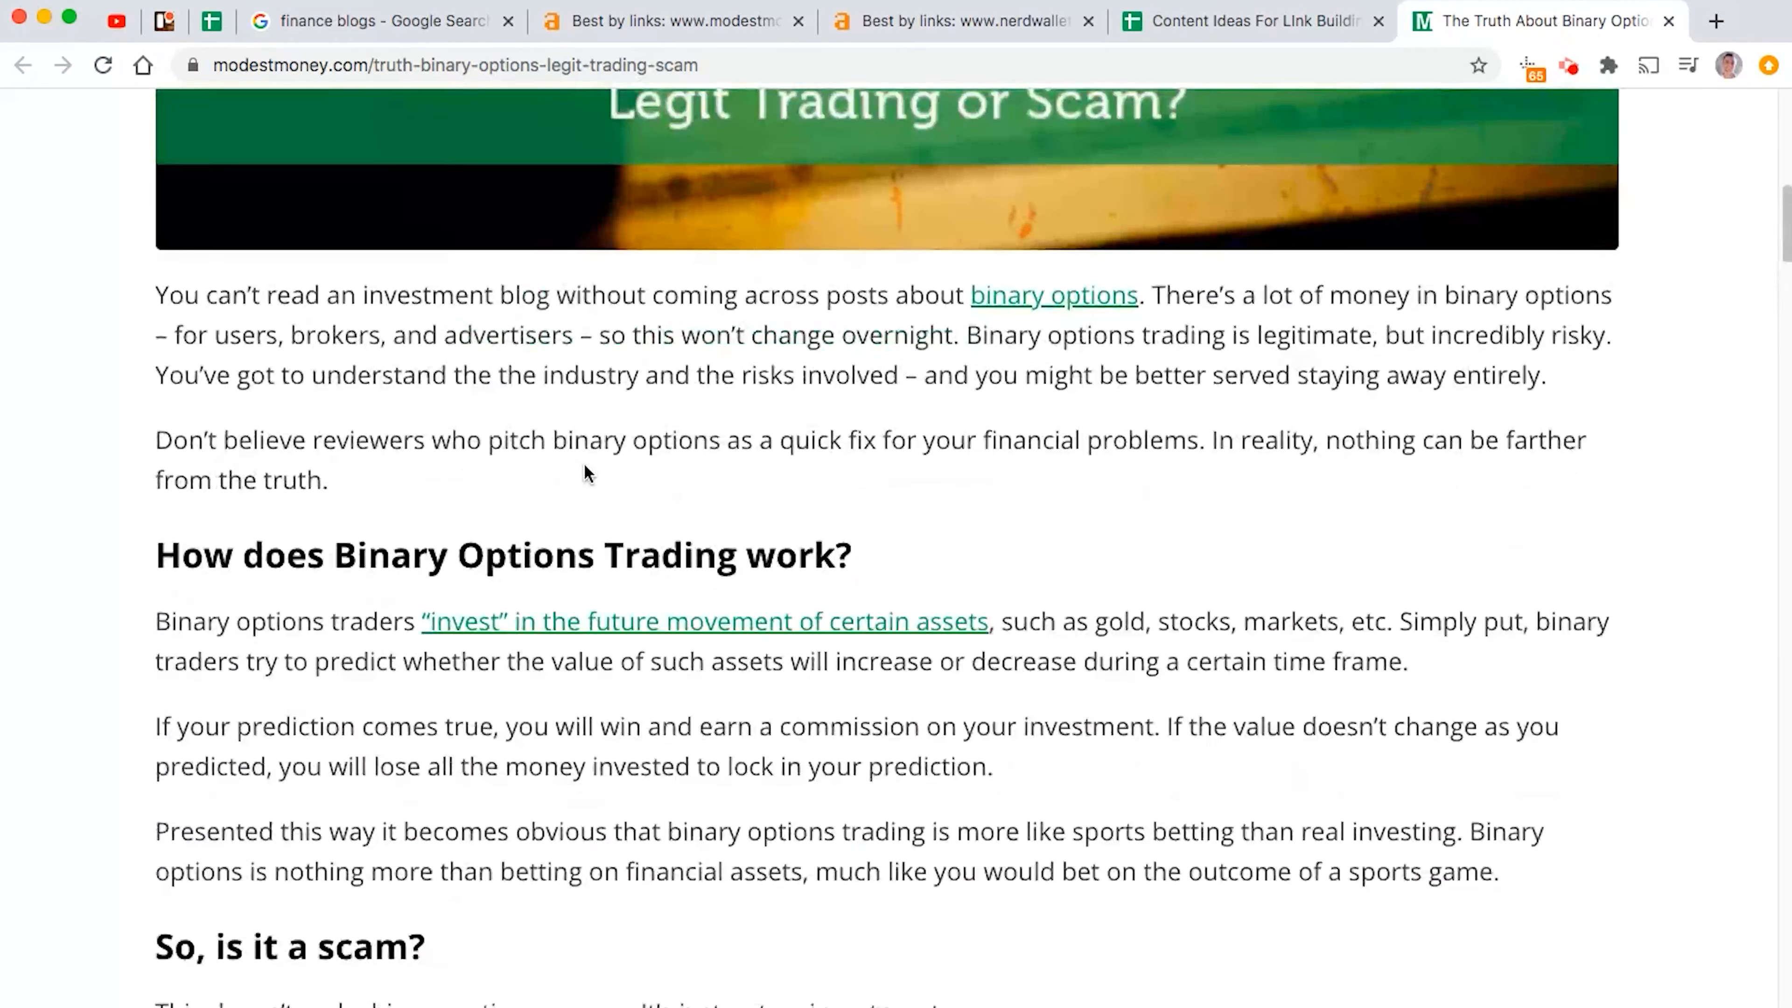
scroll(586, 460, "down", 5)
scroll(612, 481, "down", 15)
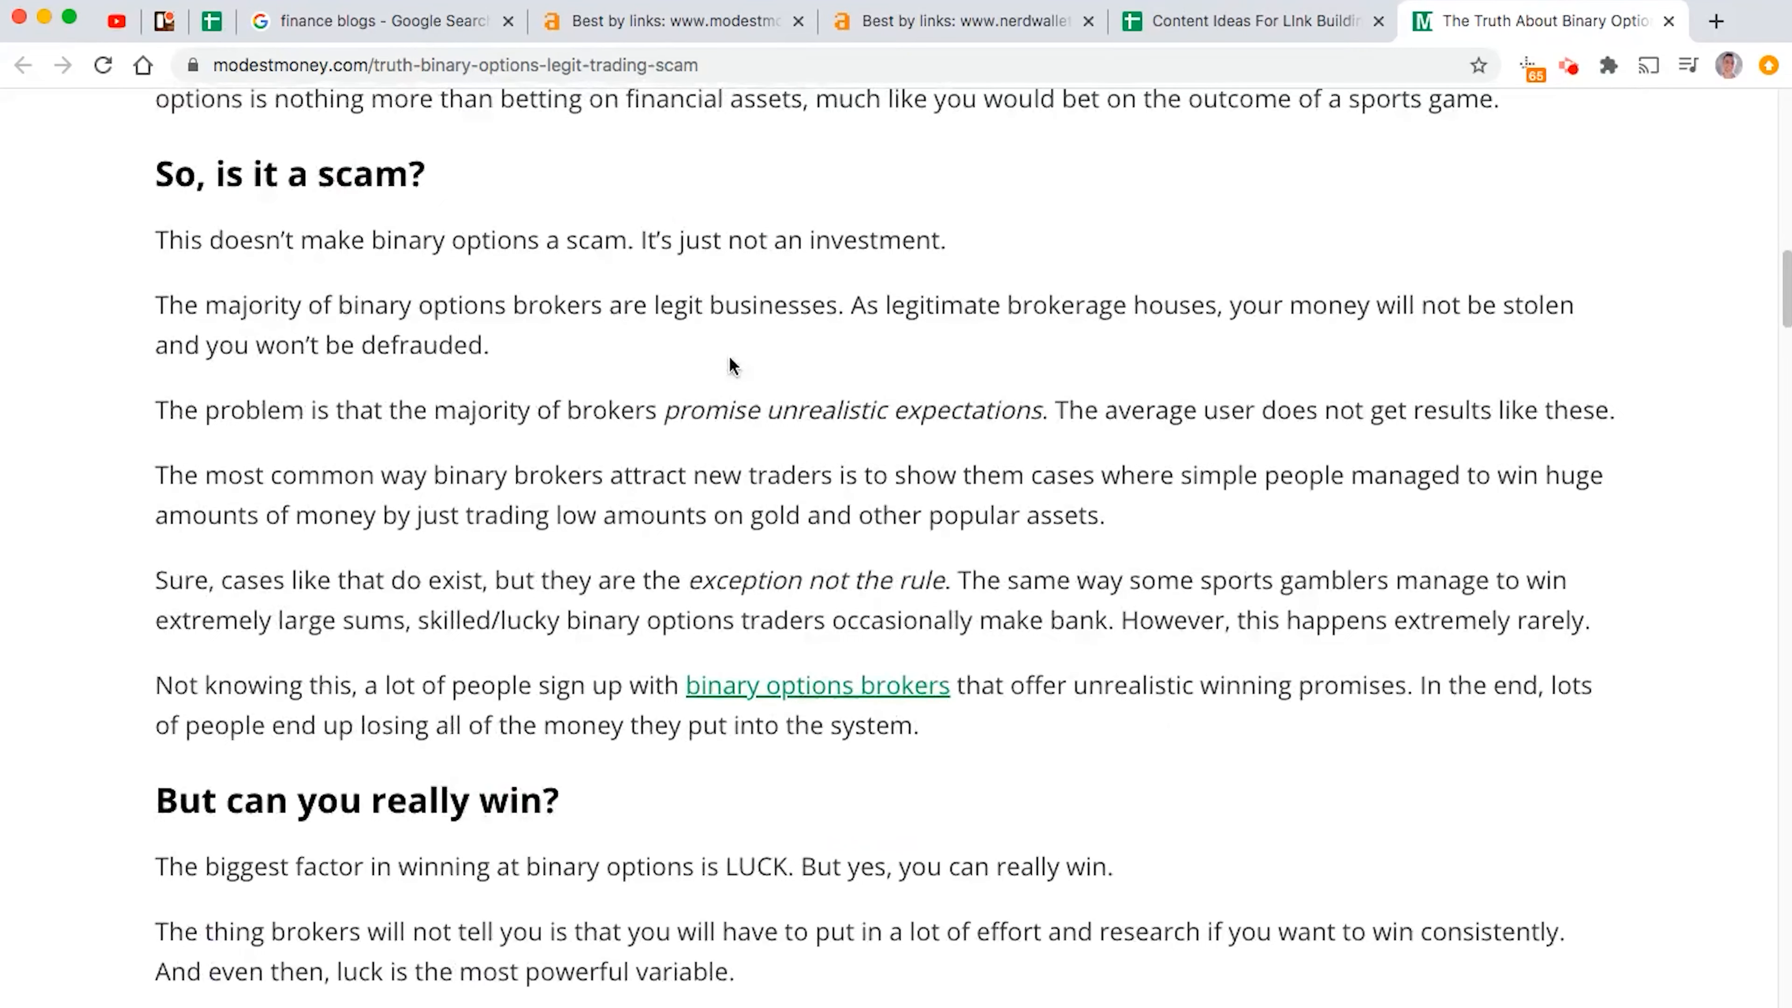
scroll(906, 550, "up", 20)
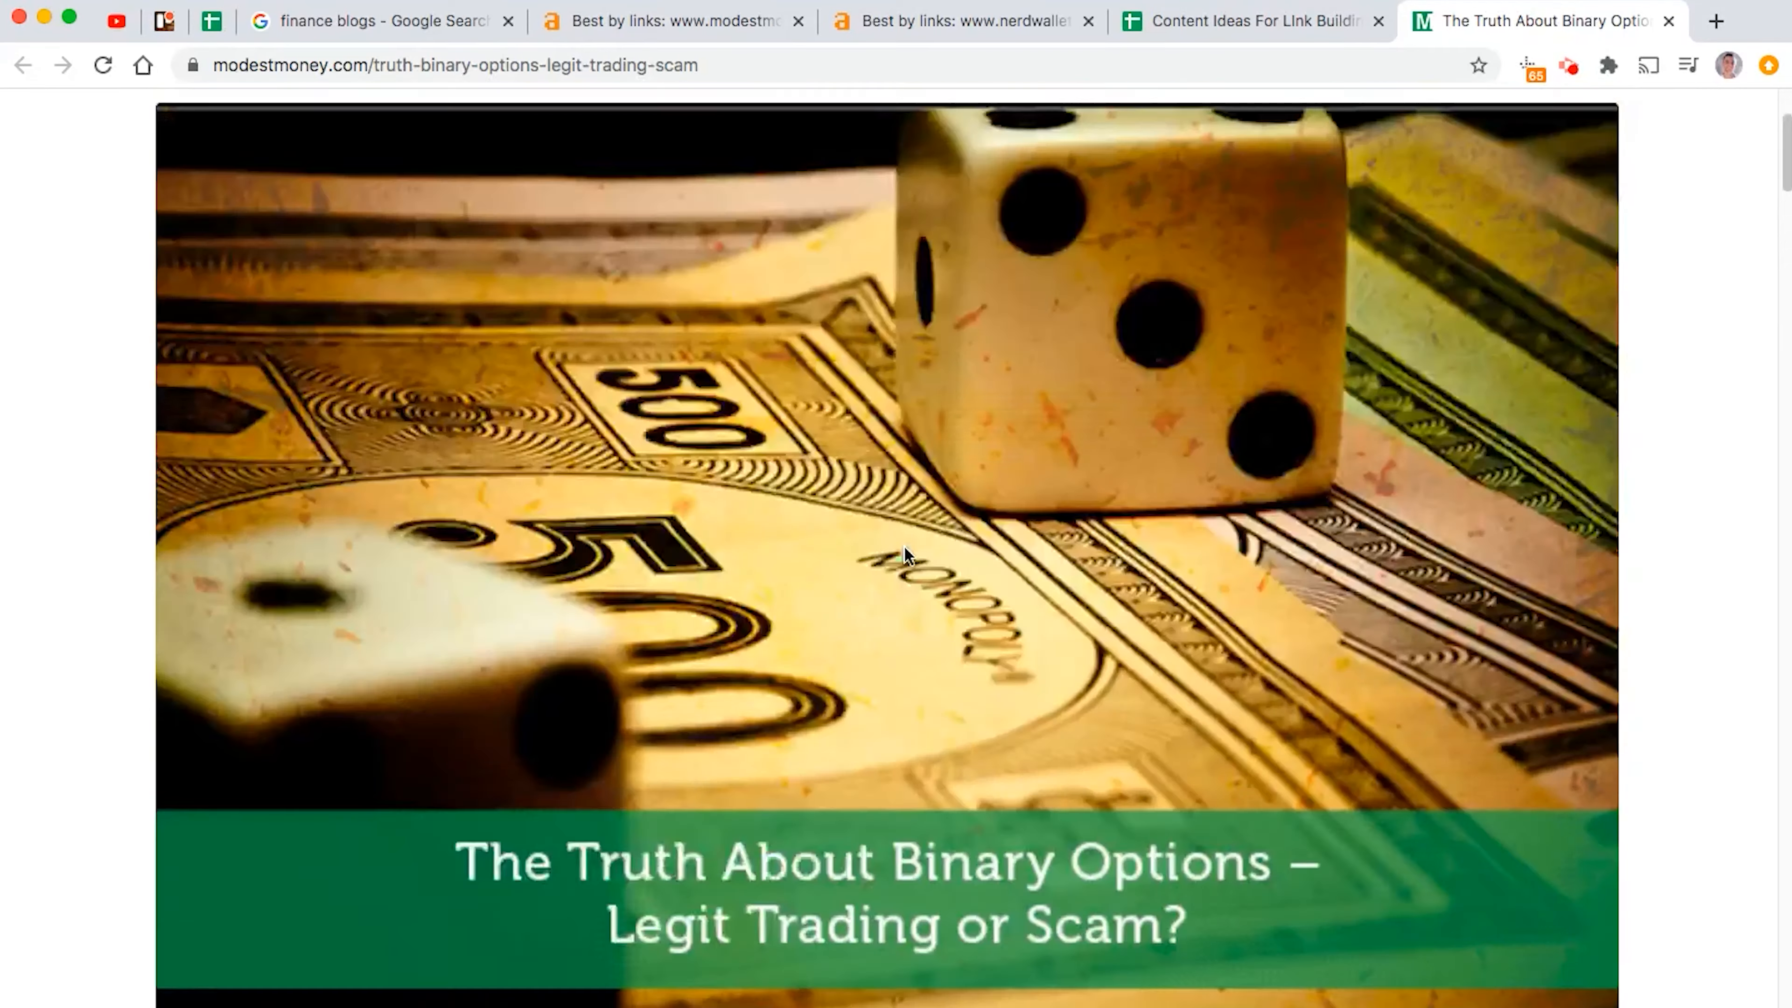
scroll(875, 544, "down", 2)
scroll(875, 545, "down", 20)
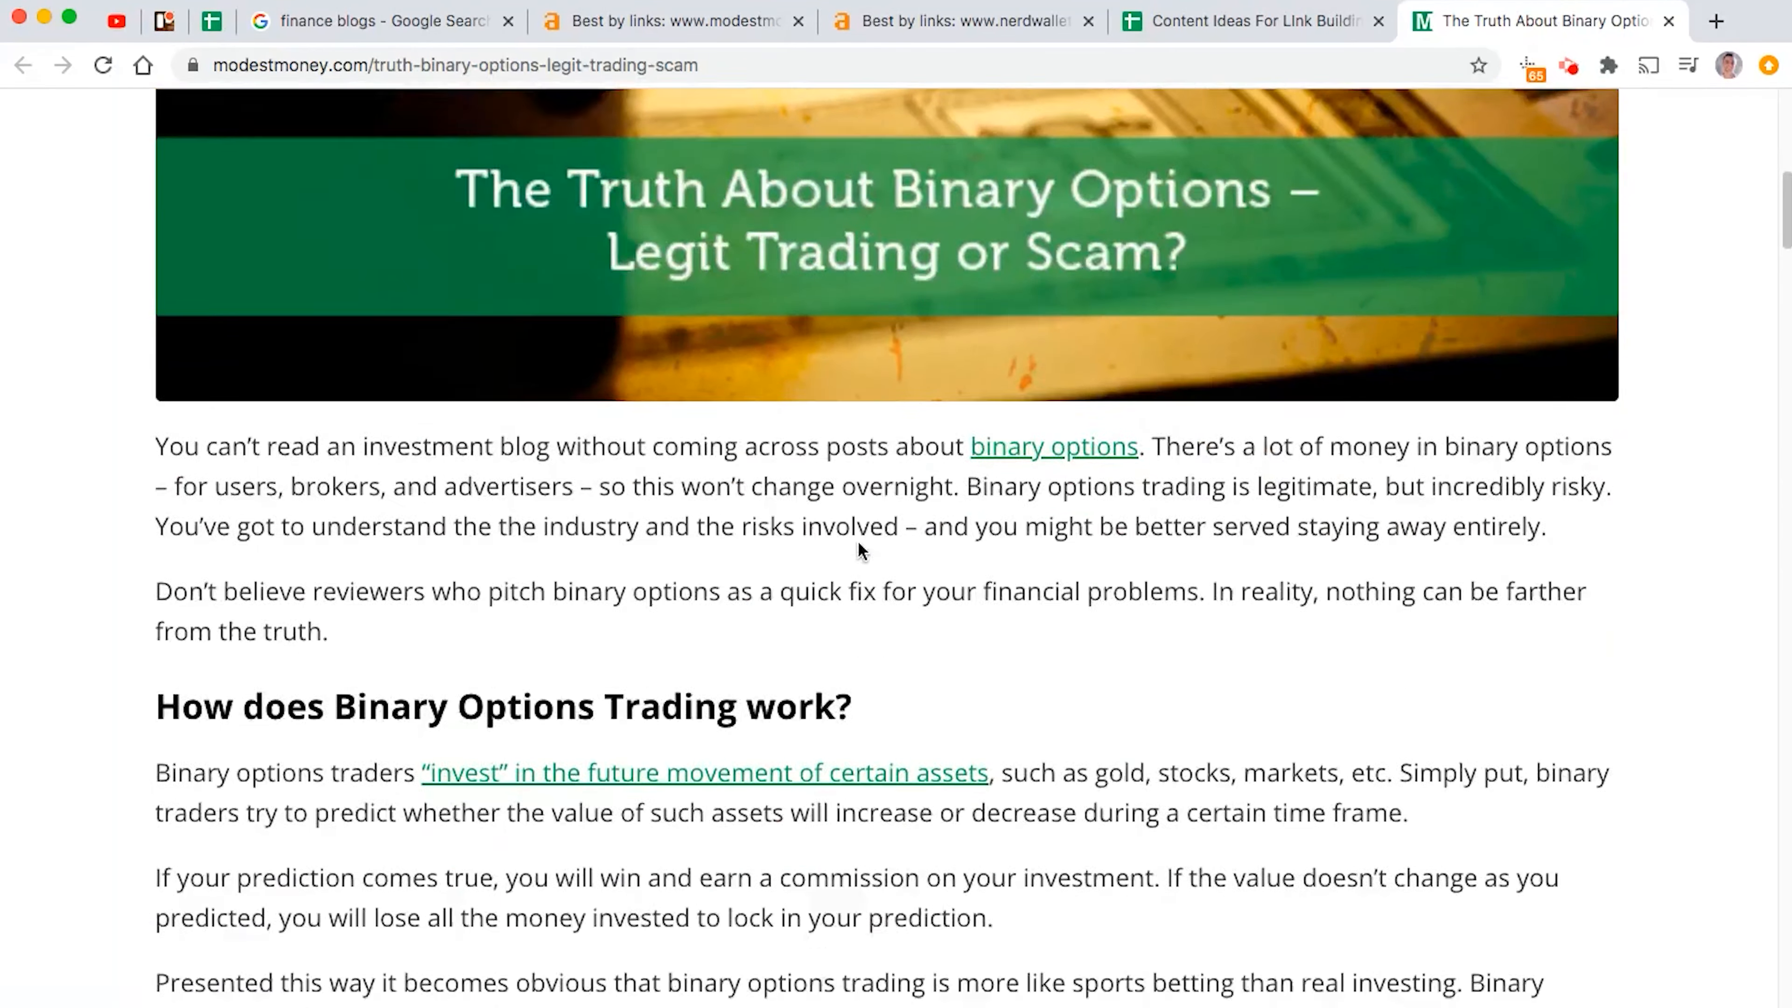
scroll(845, 549, "down", 12)
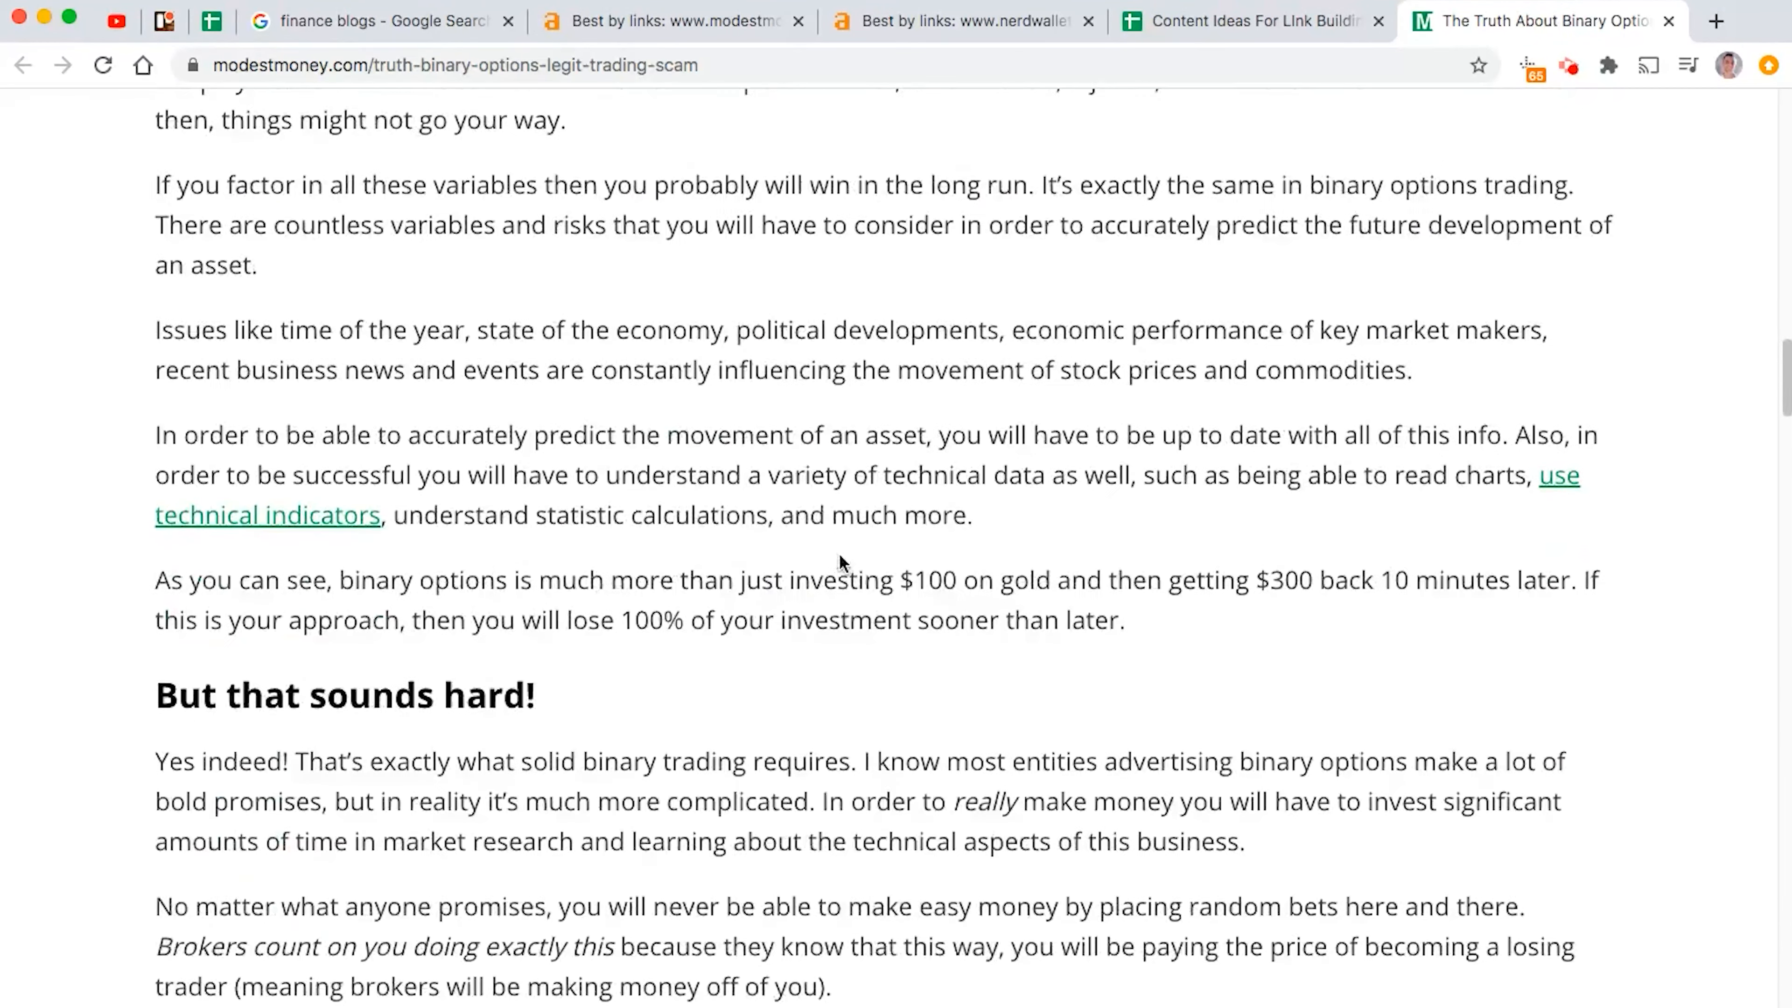
scroll(839, 563, "up", 10)
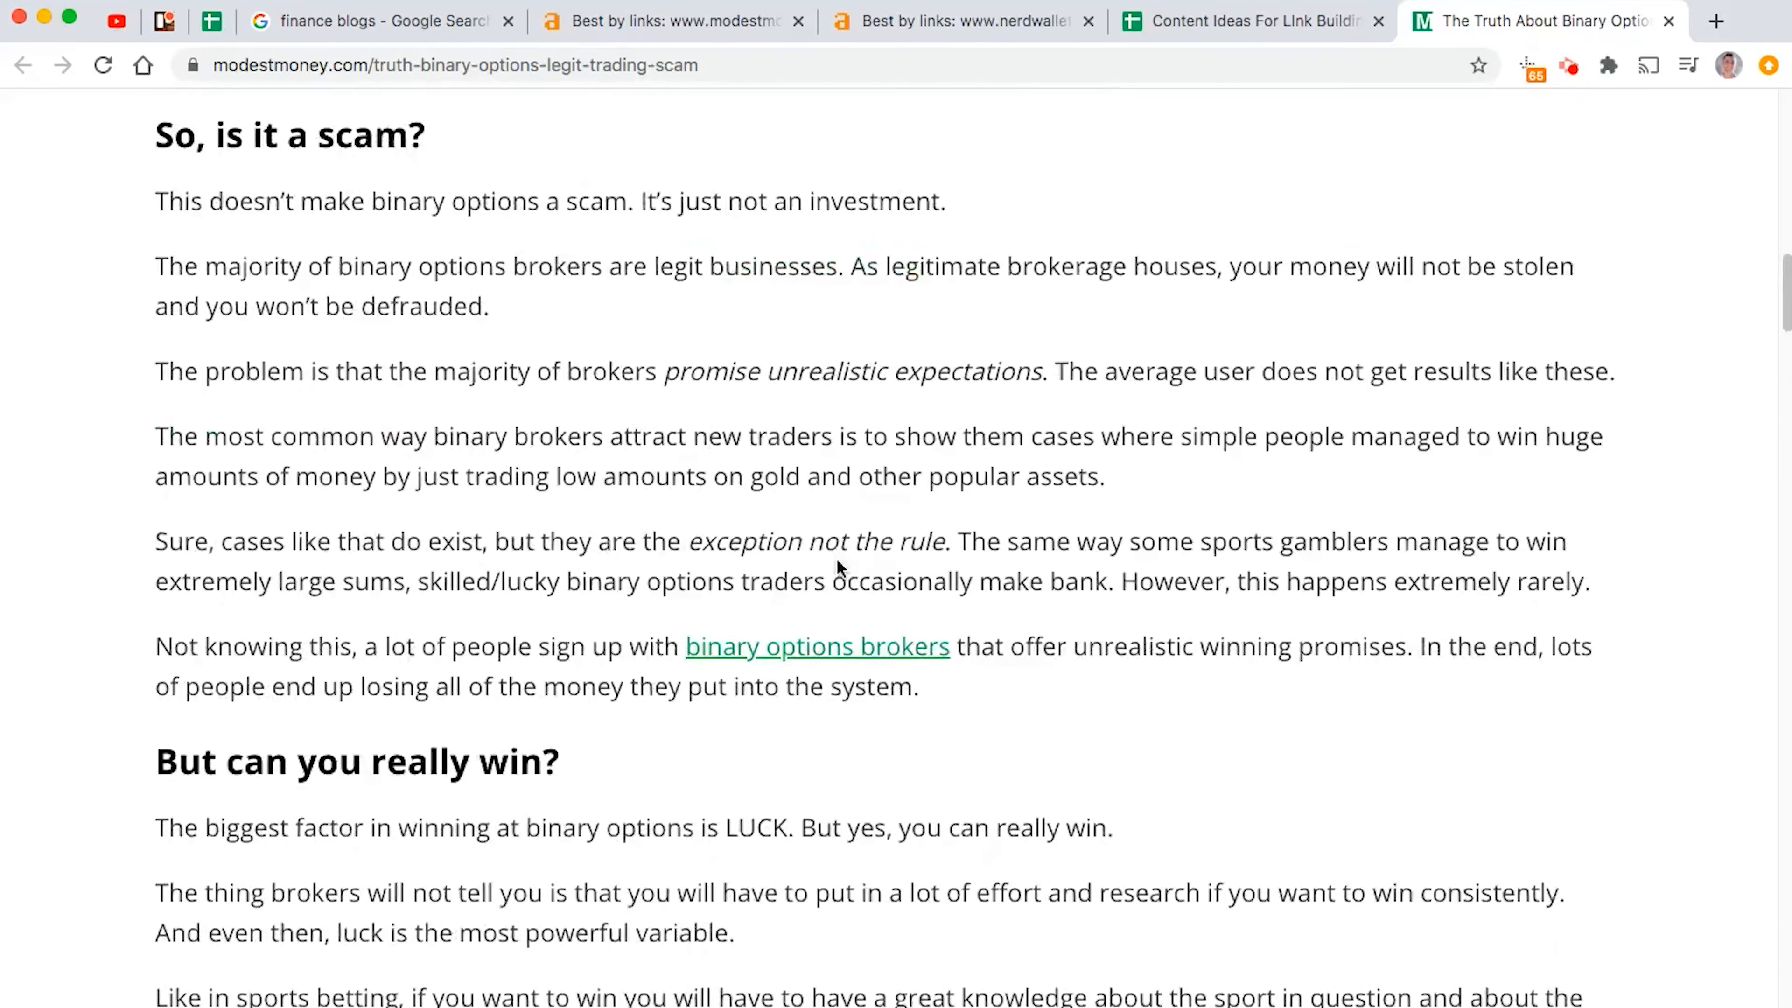
scroll(841, 551, "up", 15)
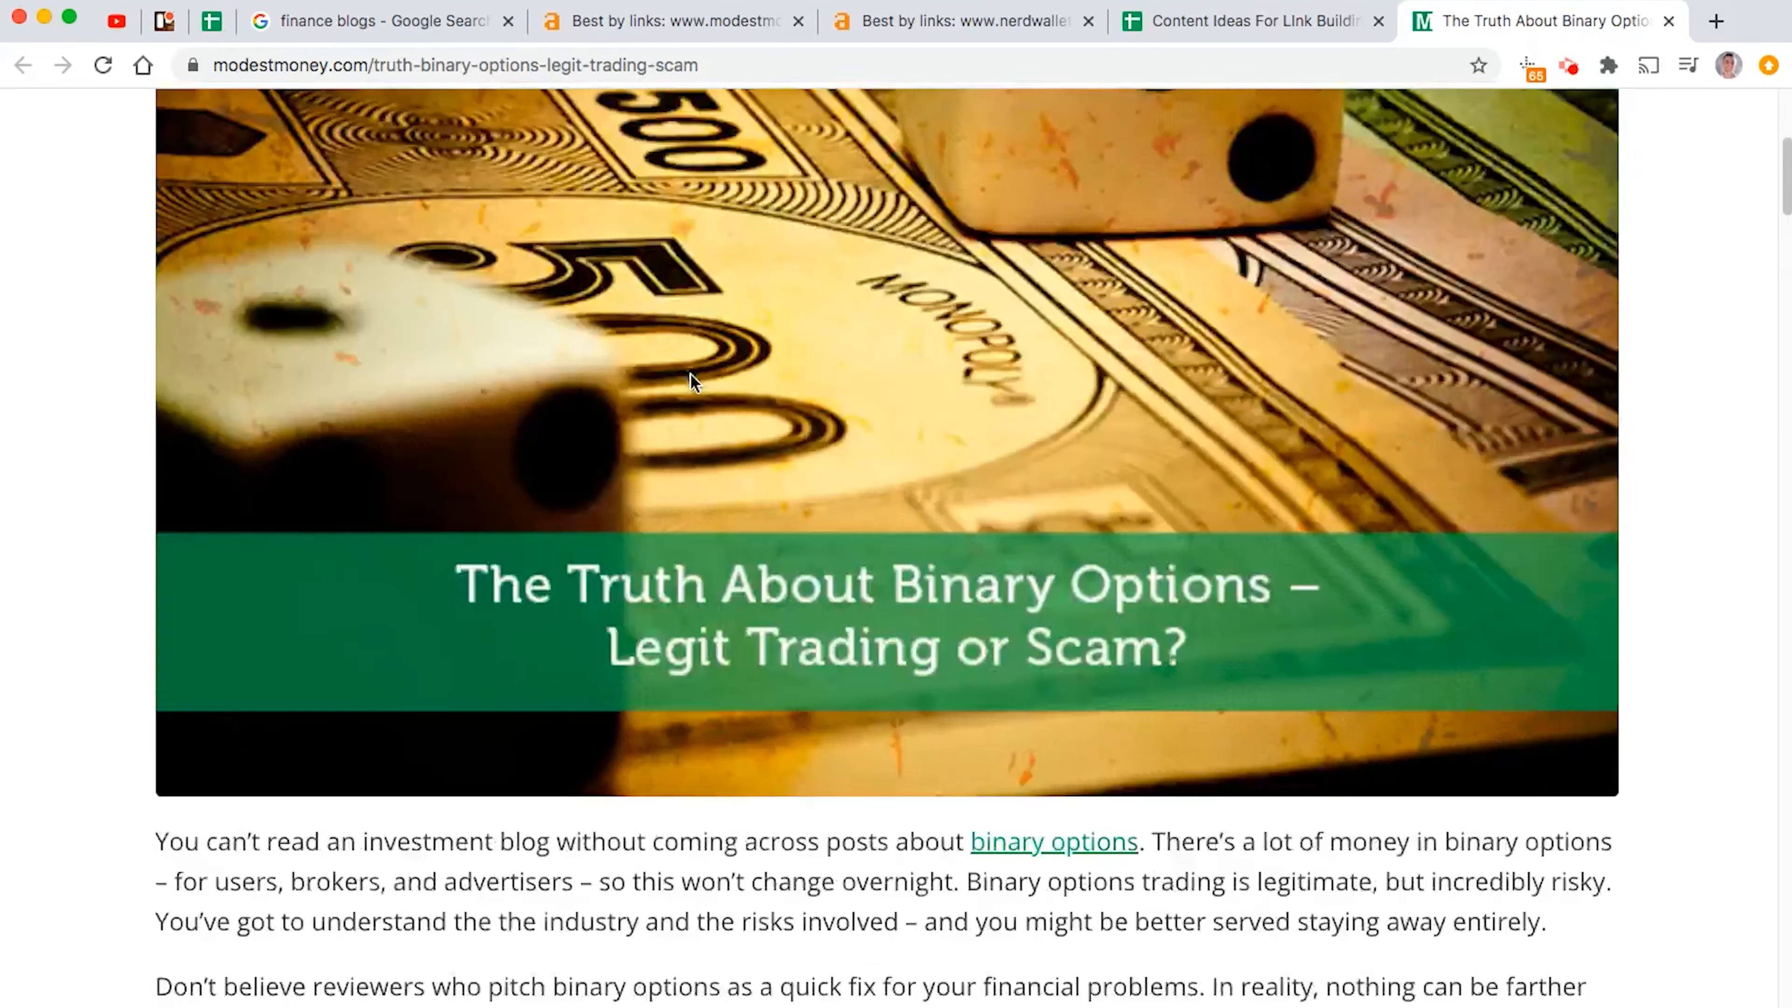
scroll(783, 487, "down", 10)
scroll(716, 360, "down", 6)
scroll(653, 420, "down", 7)
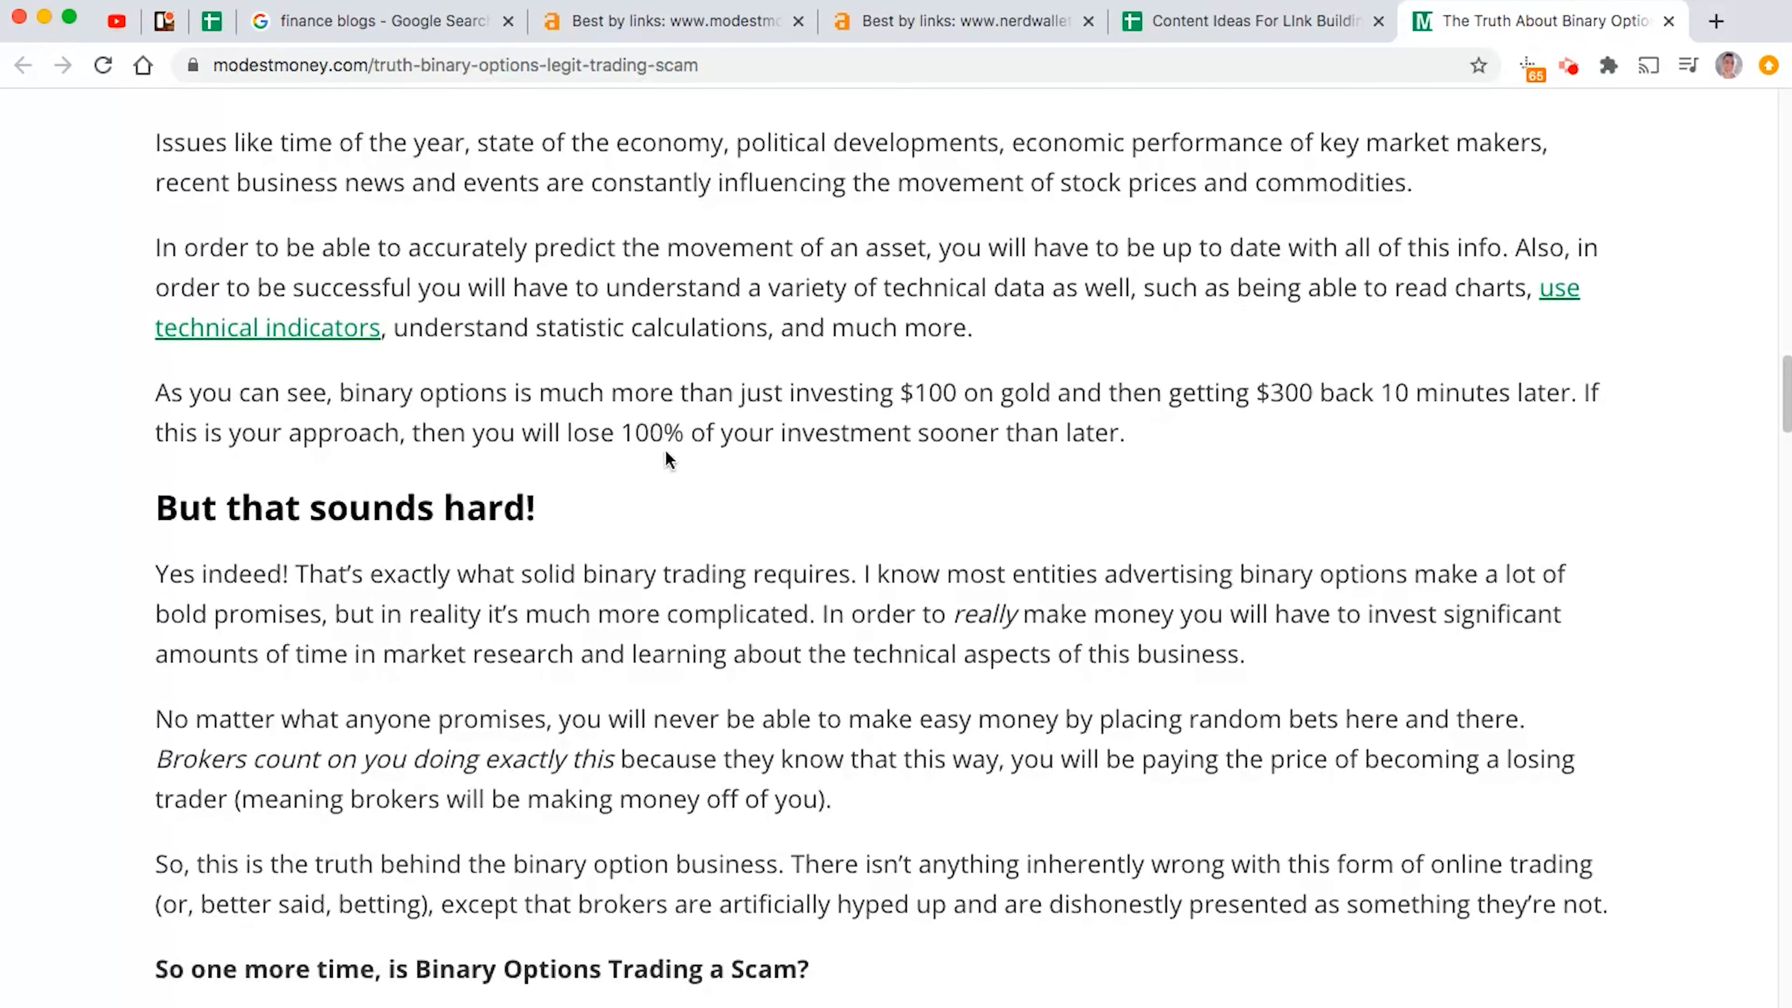
scroll(666, 458, "down", 10)
scroll(672, 456, "down", 6)
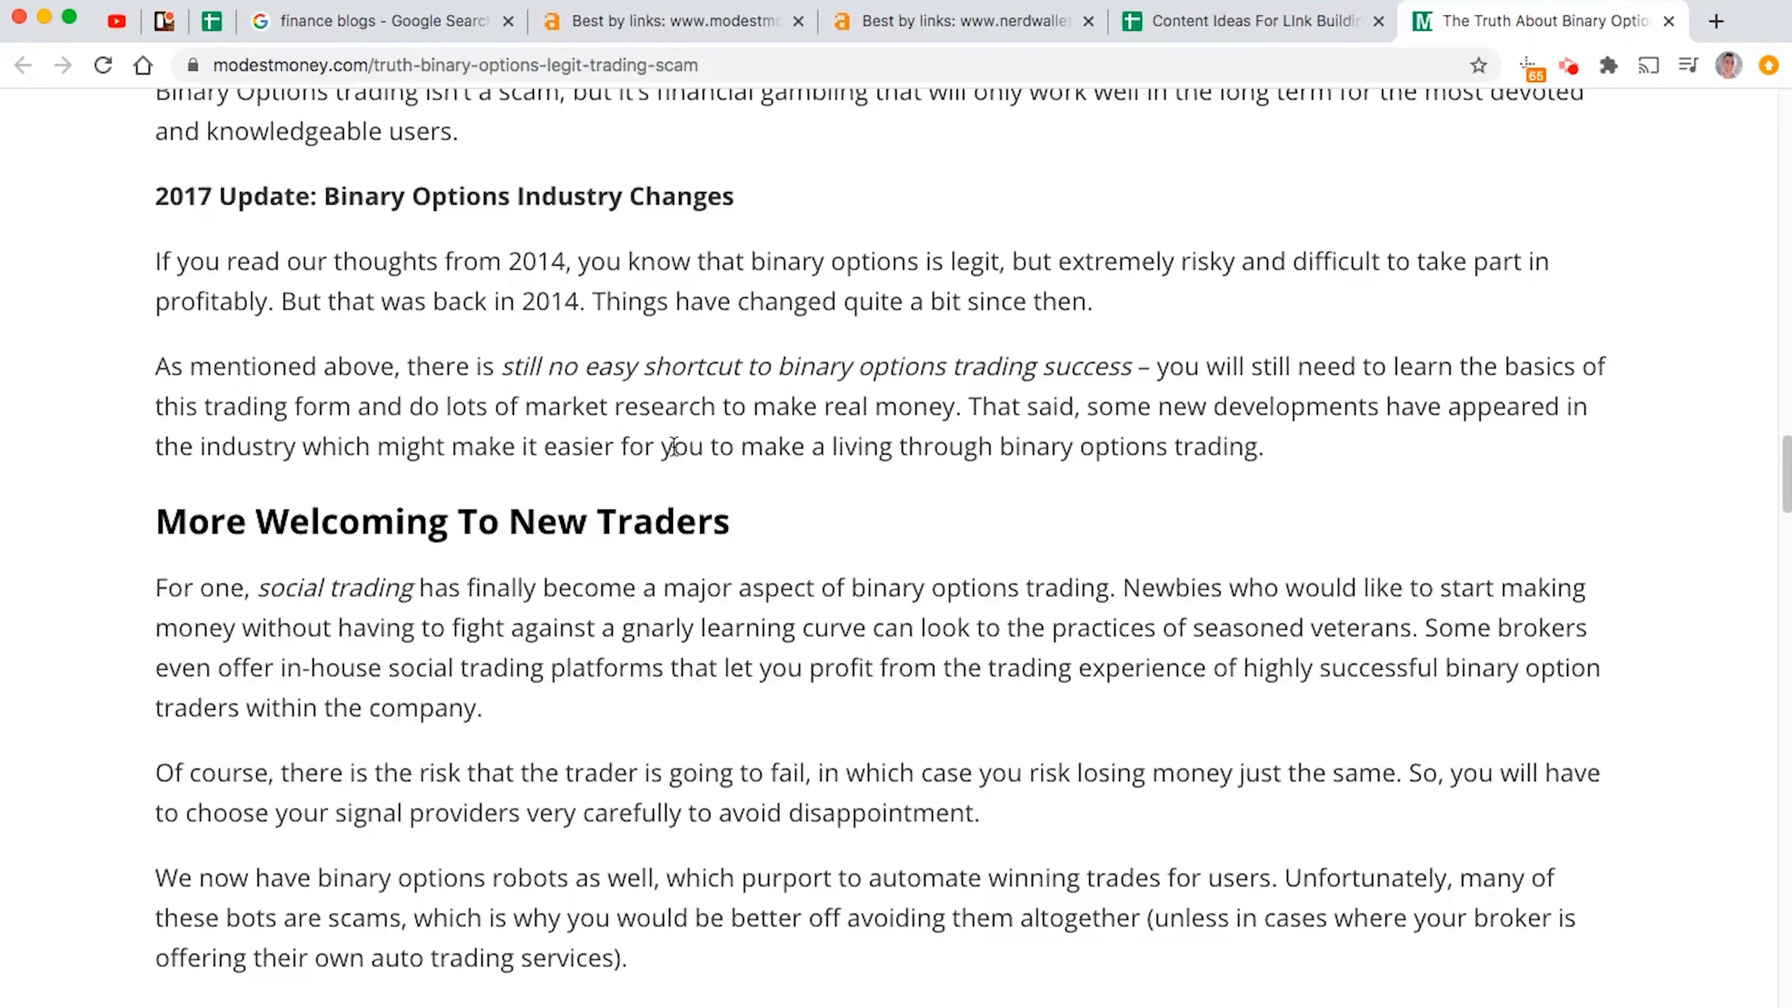
scroll(674, 448, "down", 1)
scroll(653, 479, "down", 13)
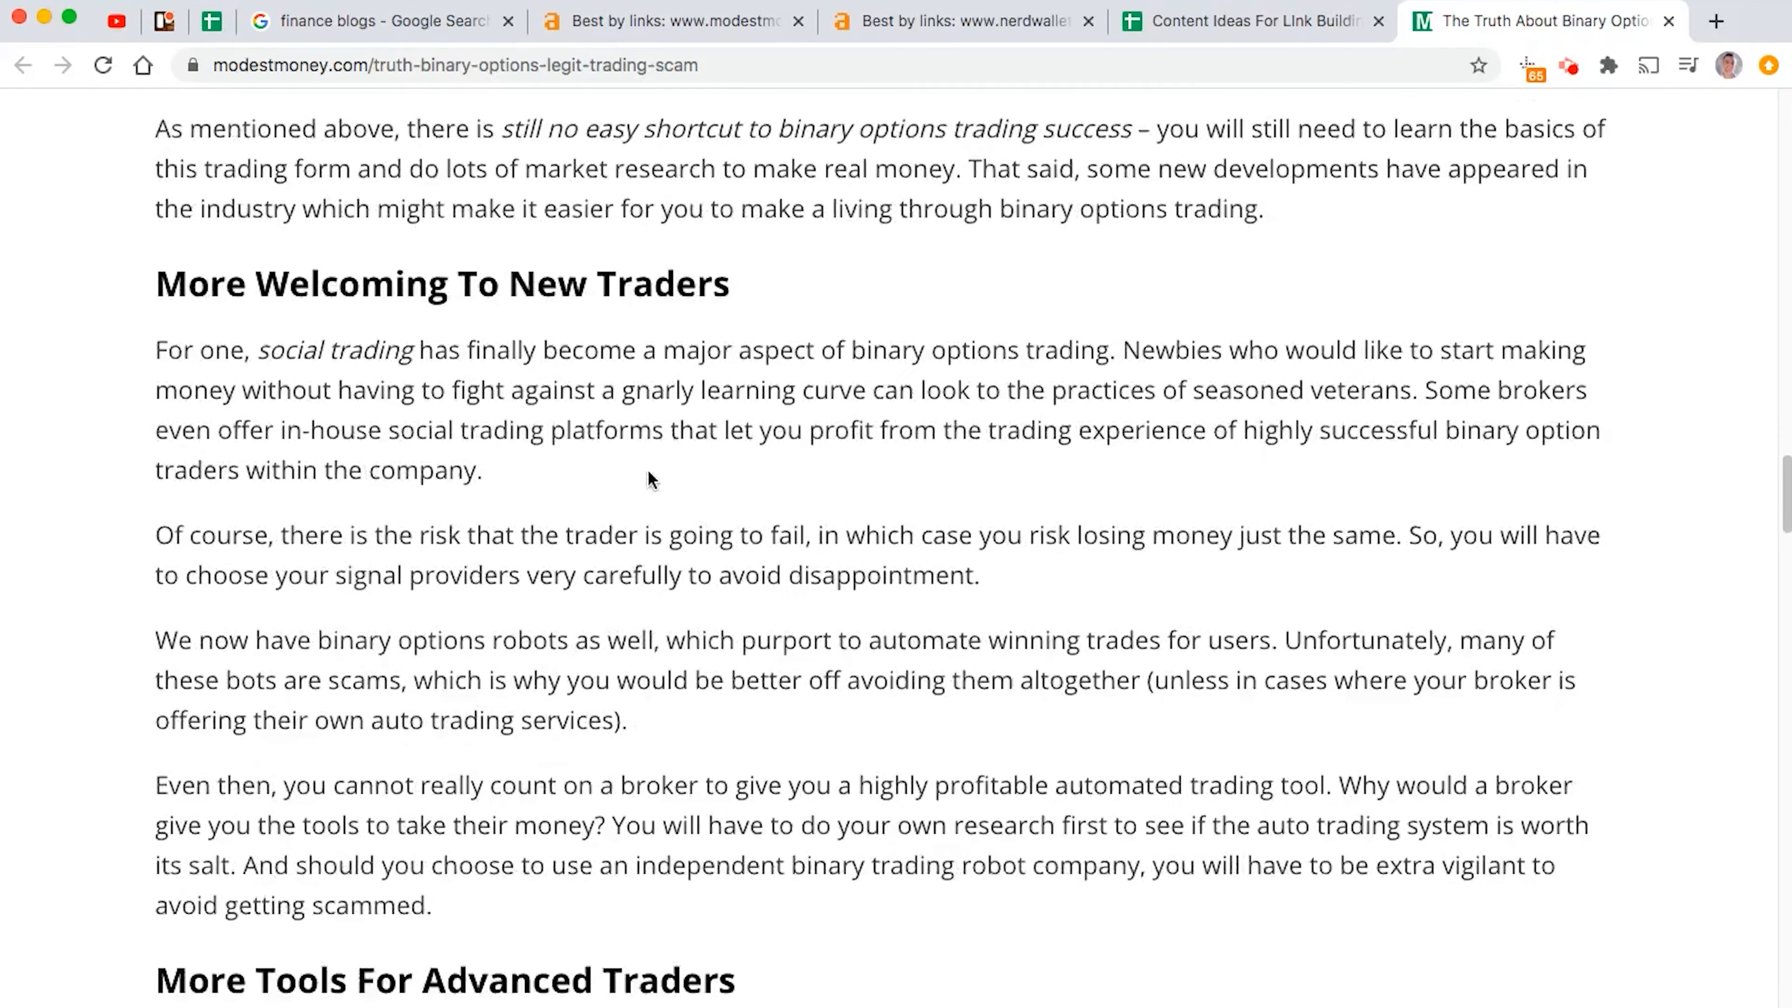
scroll(636, 455, "down", 3)
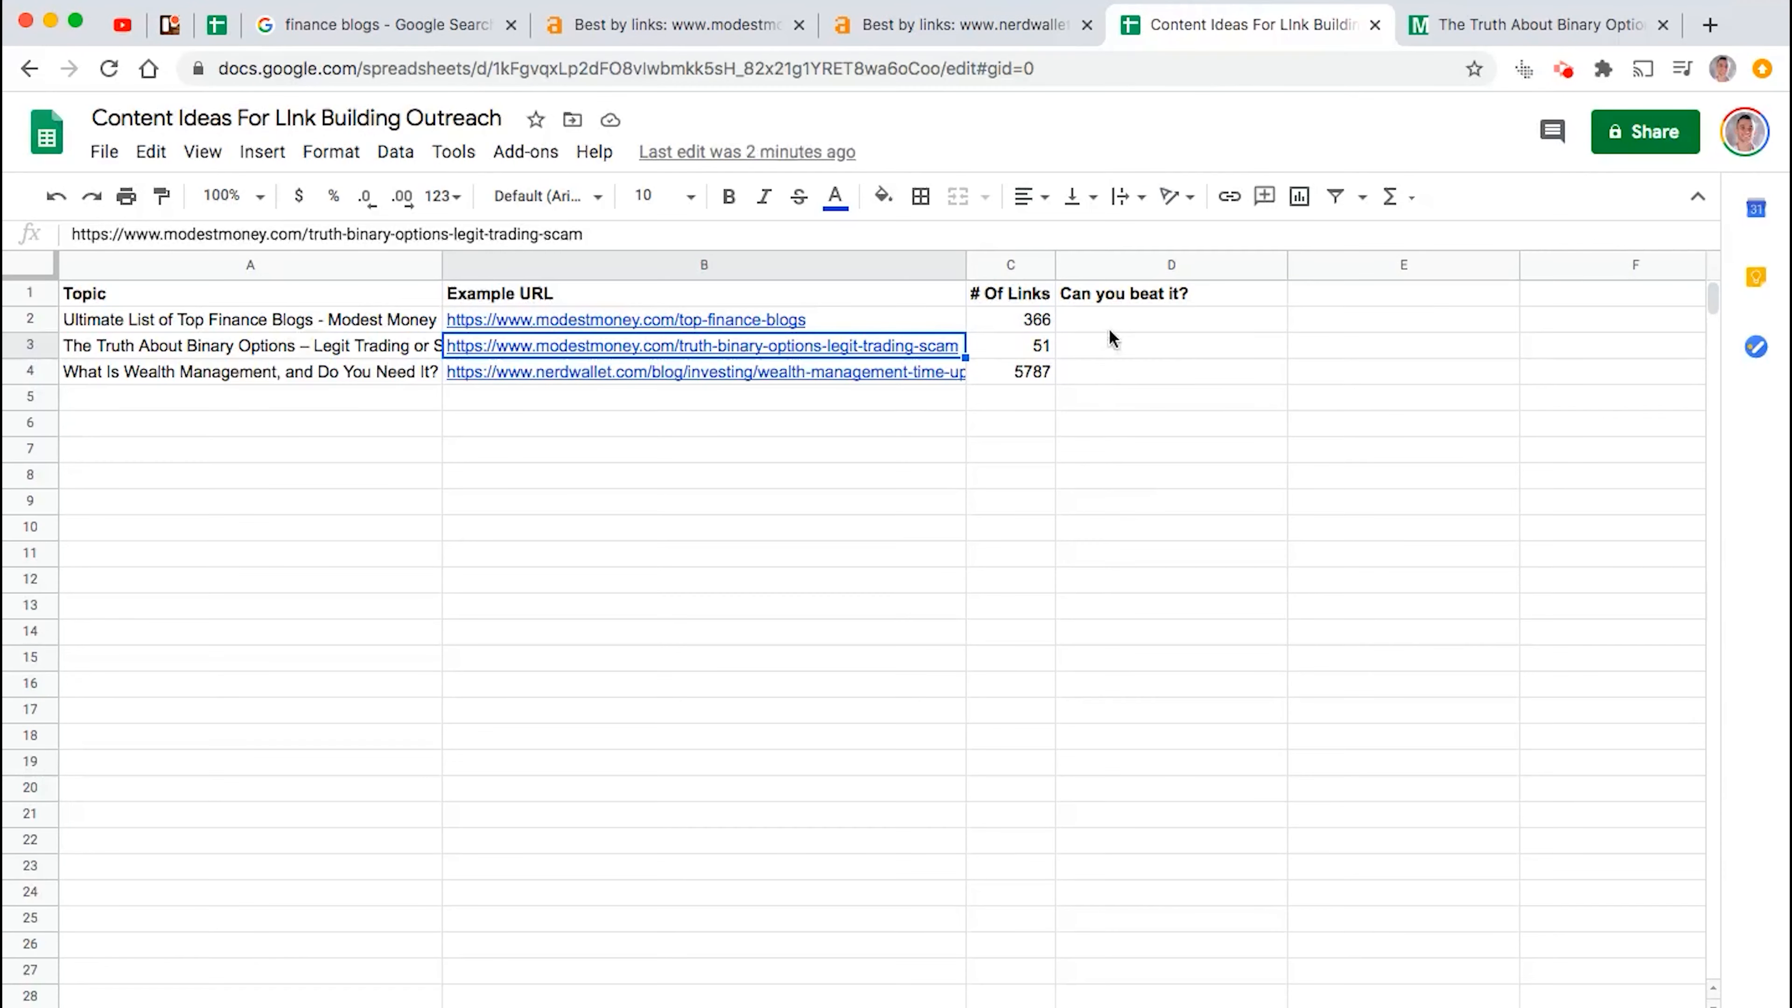
Start a dash-prefixed note in the "Can you beat it?" cell of the binary options row, D3
left_click(1110, 330)
key("Down")
key("Return")
type("- ")
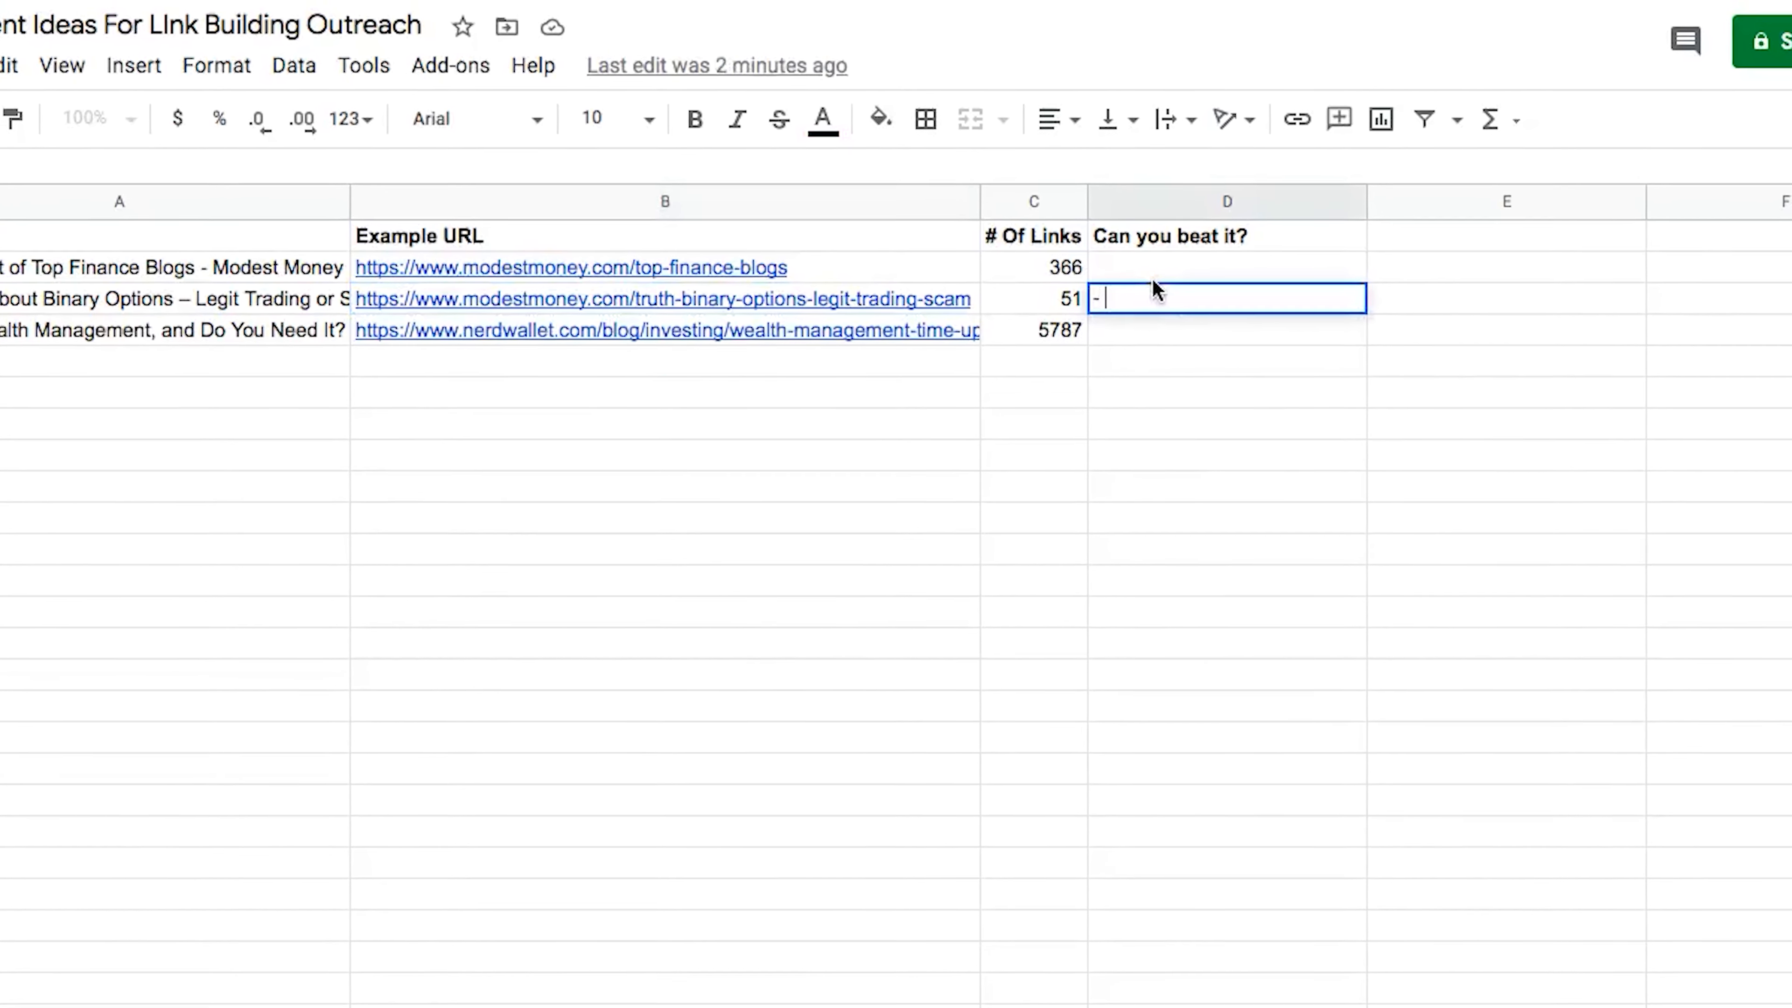
type("Mak")
type("e it easier")
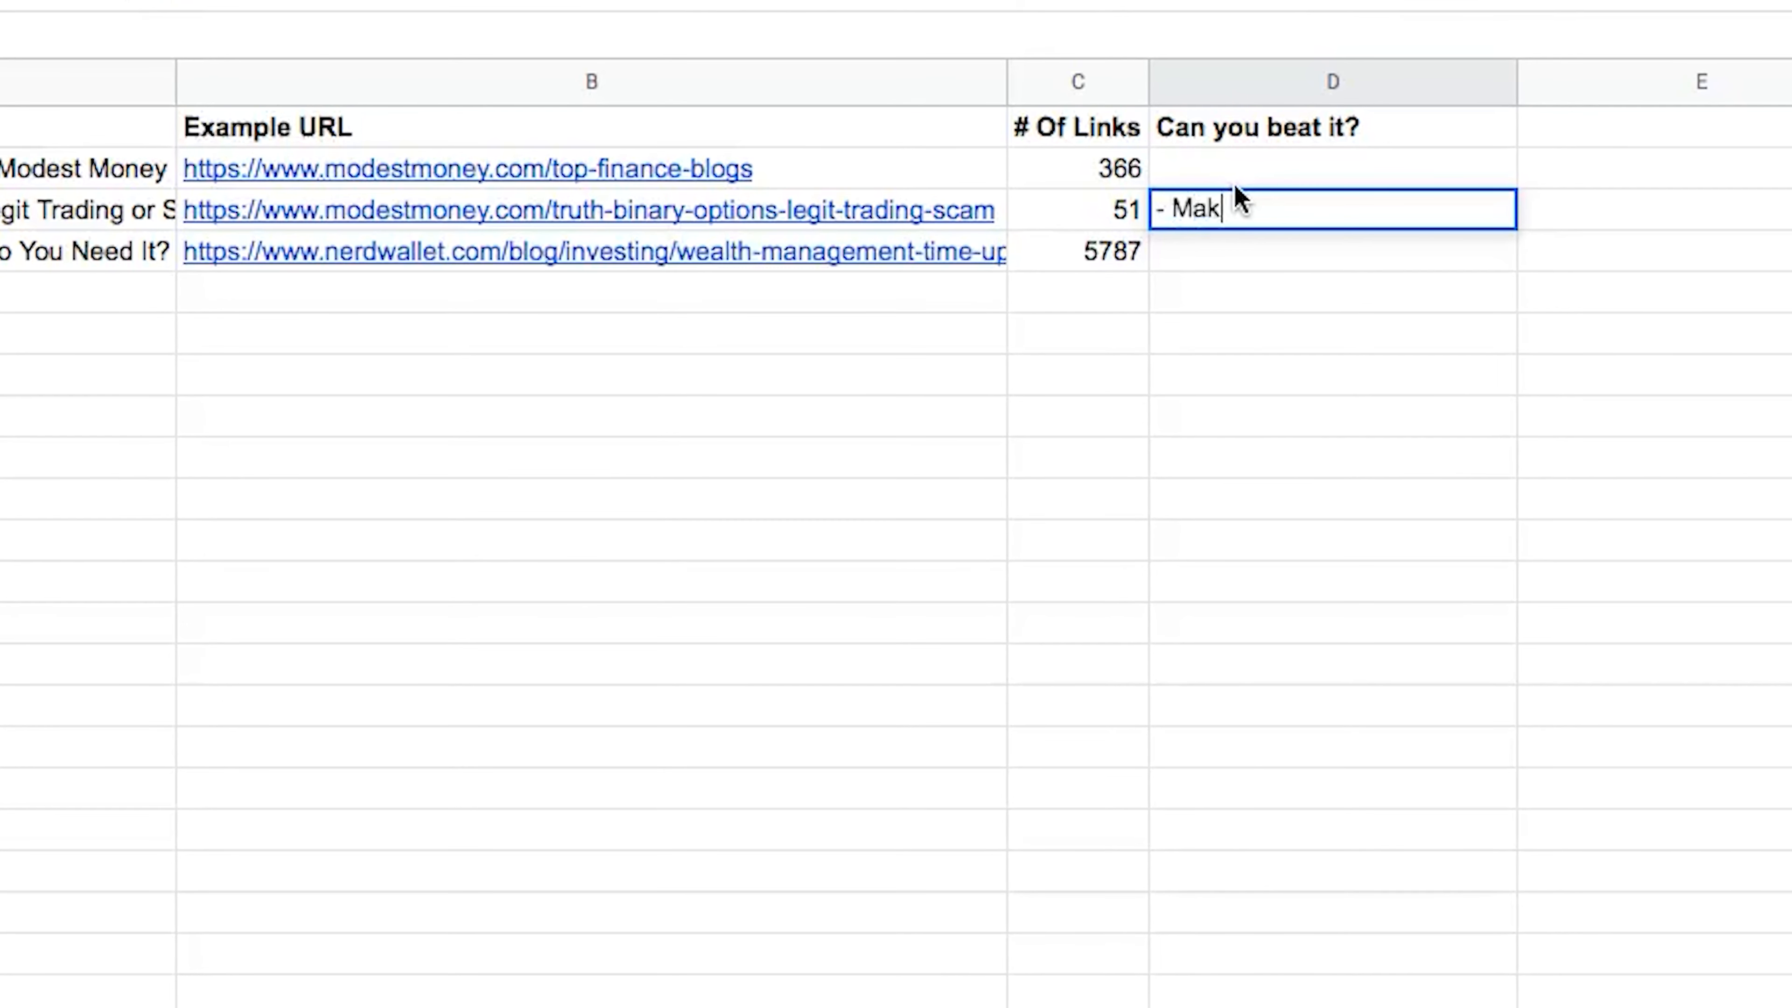
key("BackSpace")
key("BackSpace")
key("BackSpace")
key("BackSpace")
key("BackSpace")
key("BackSpace")
key("BackSpace")
key("BackSpace")
key("BackSpace")
key("BackSpace")
key("BackSpace")
key("BackSpace")
key("BackSpace")
key("BackSpace")
key("BackSpace")
Write "Improve the design" as the first point of the note in cell D3
type("Improve the dei")
key("BackSpace")
type("sign")
Add the lines "- Add more engaging content" and "- Make it more comprehensive" to the note in cell D3
key("shift+Return")
key("Down")
key("Return")
key("alt+Return")
type("- Add ")
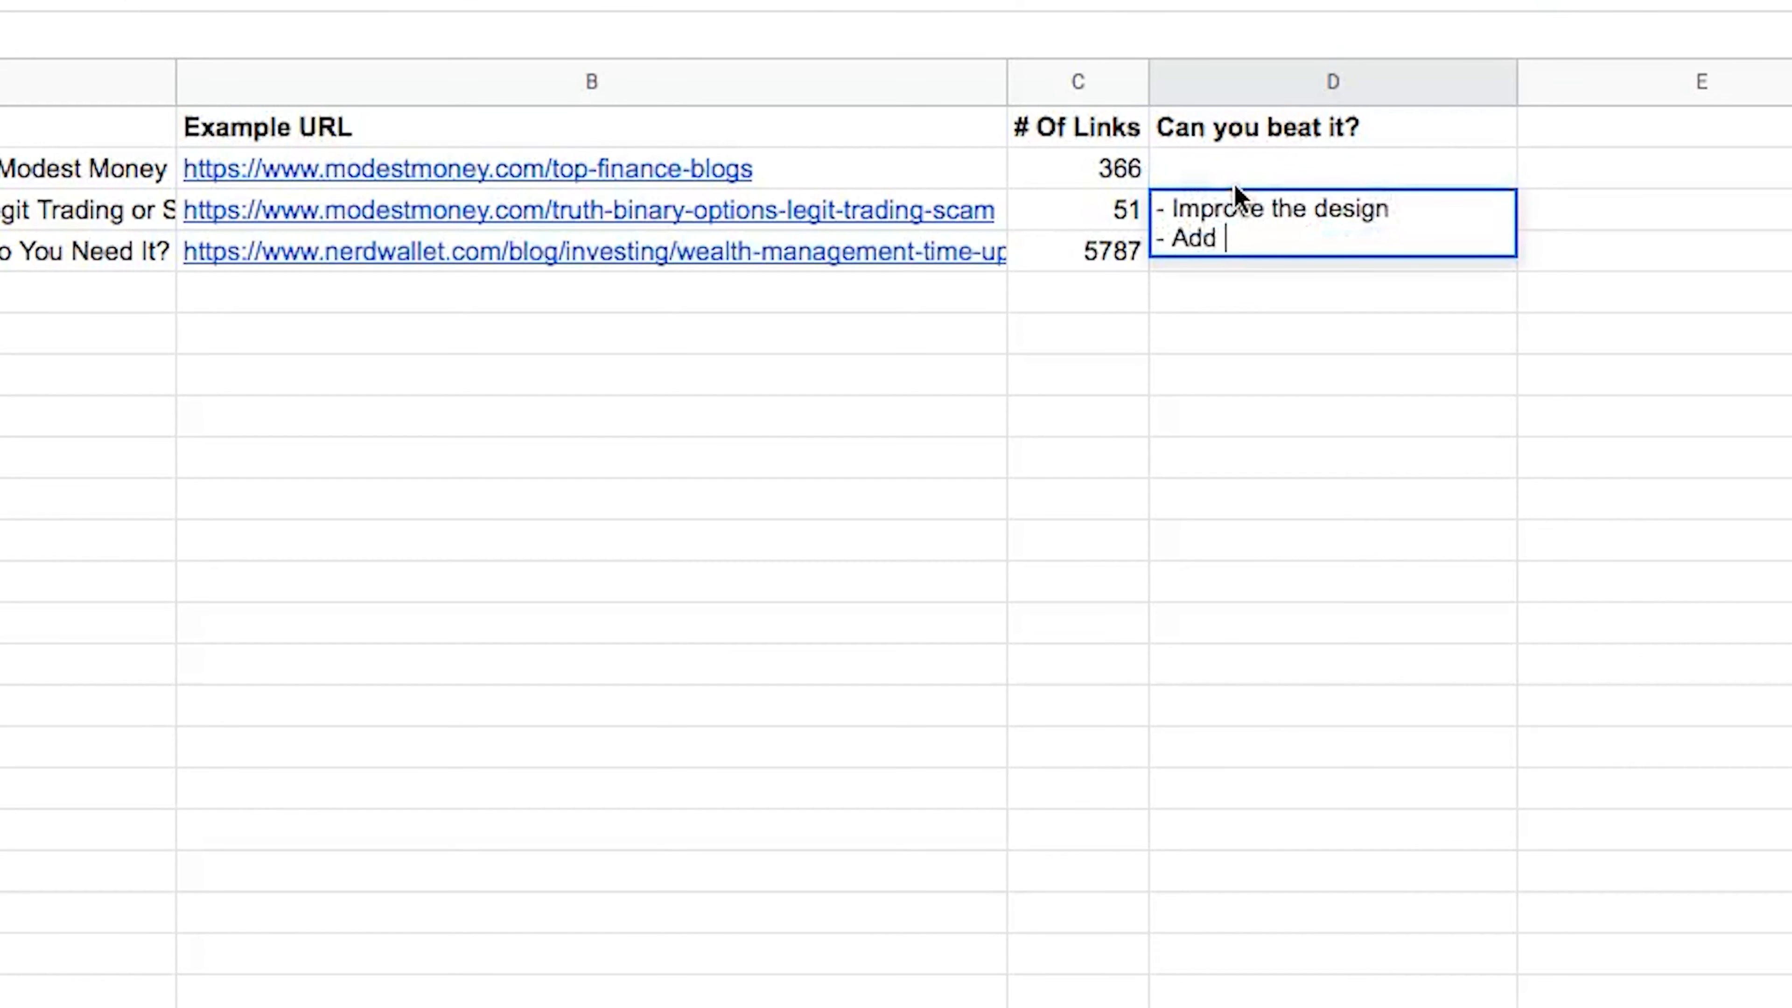
type("more engaging content")
key("alt+Return")
type("- Make it more comprehe")
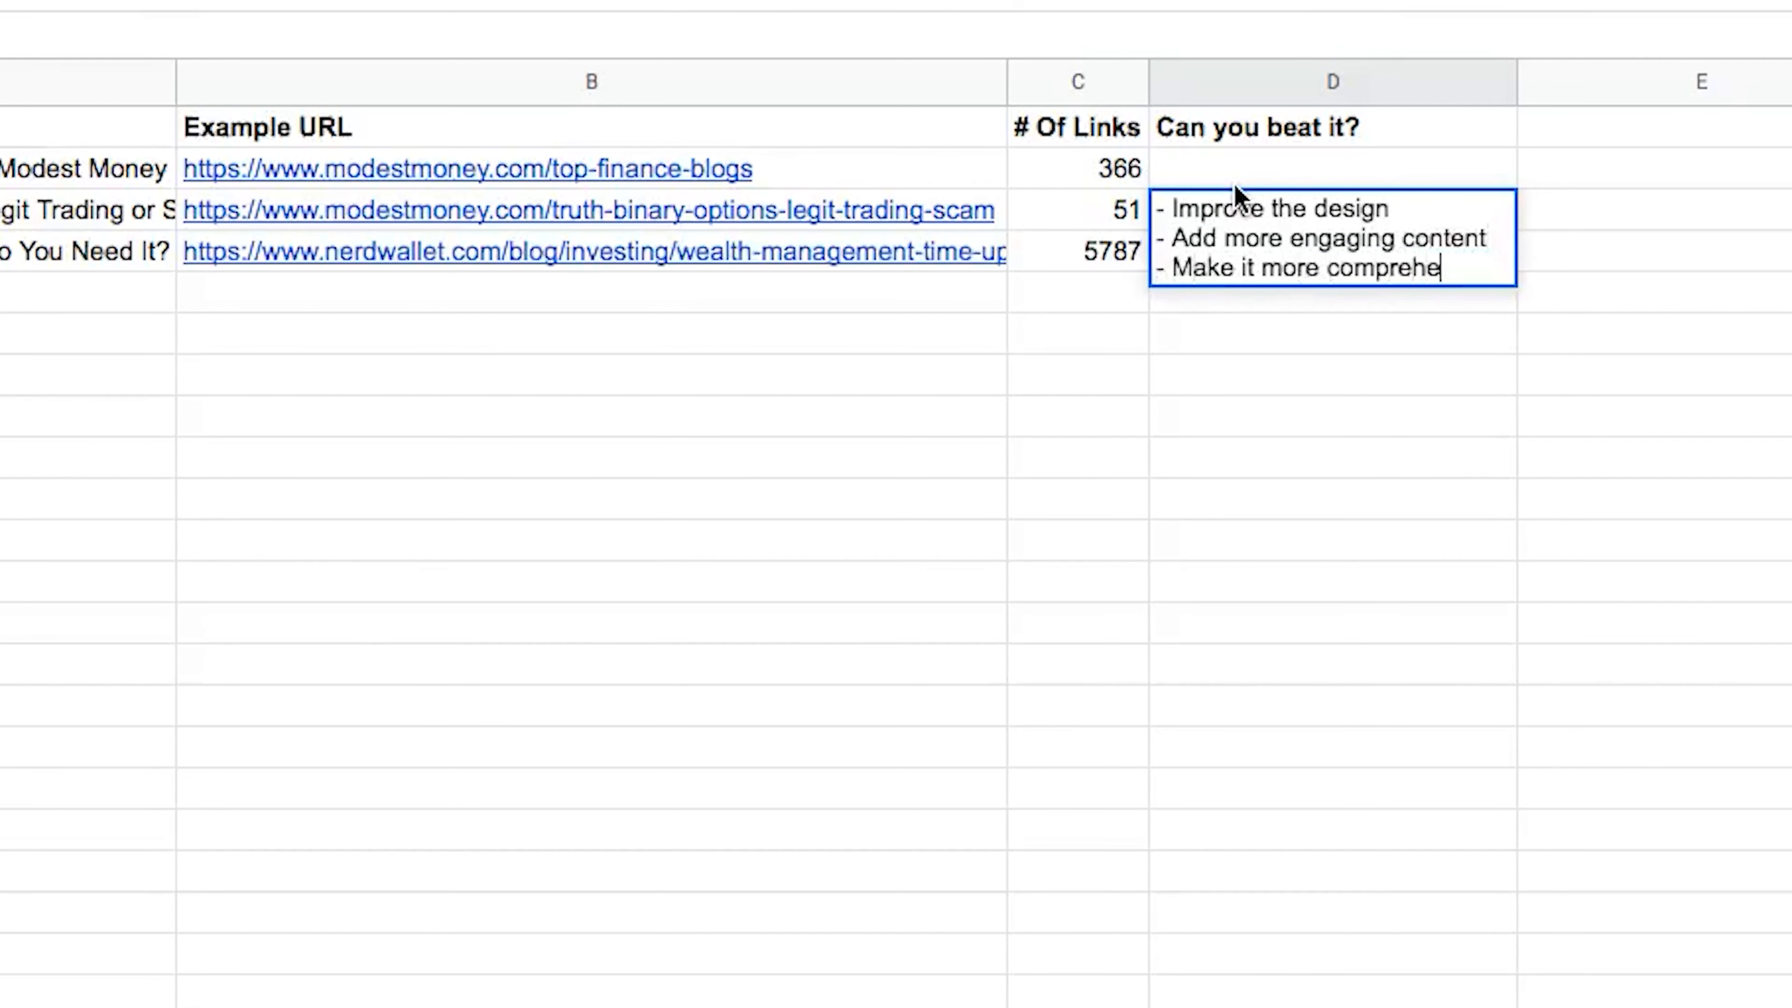
type("nsive")
key("Return")
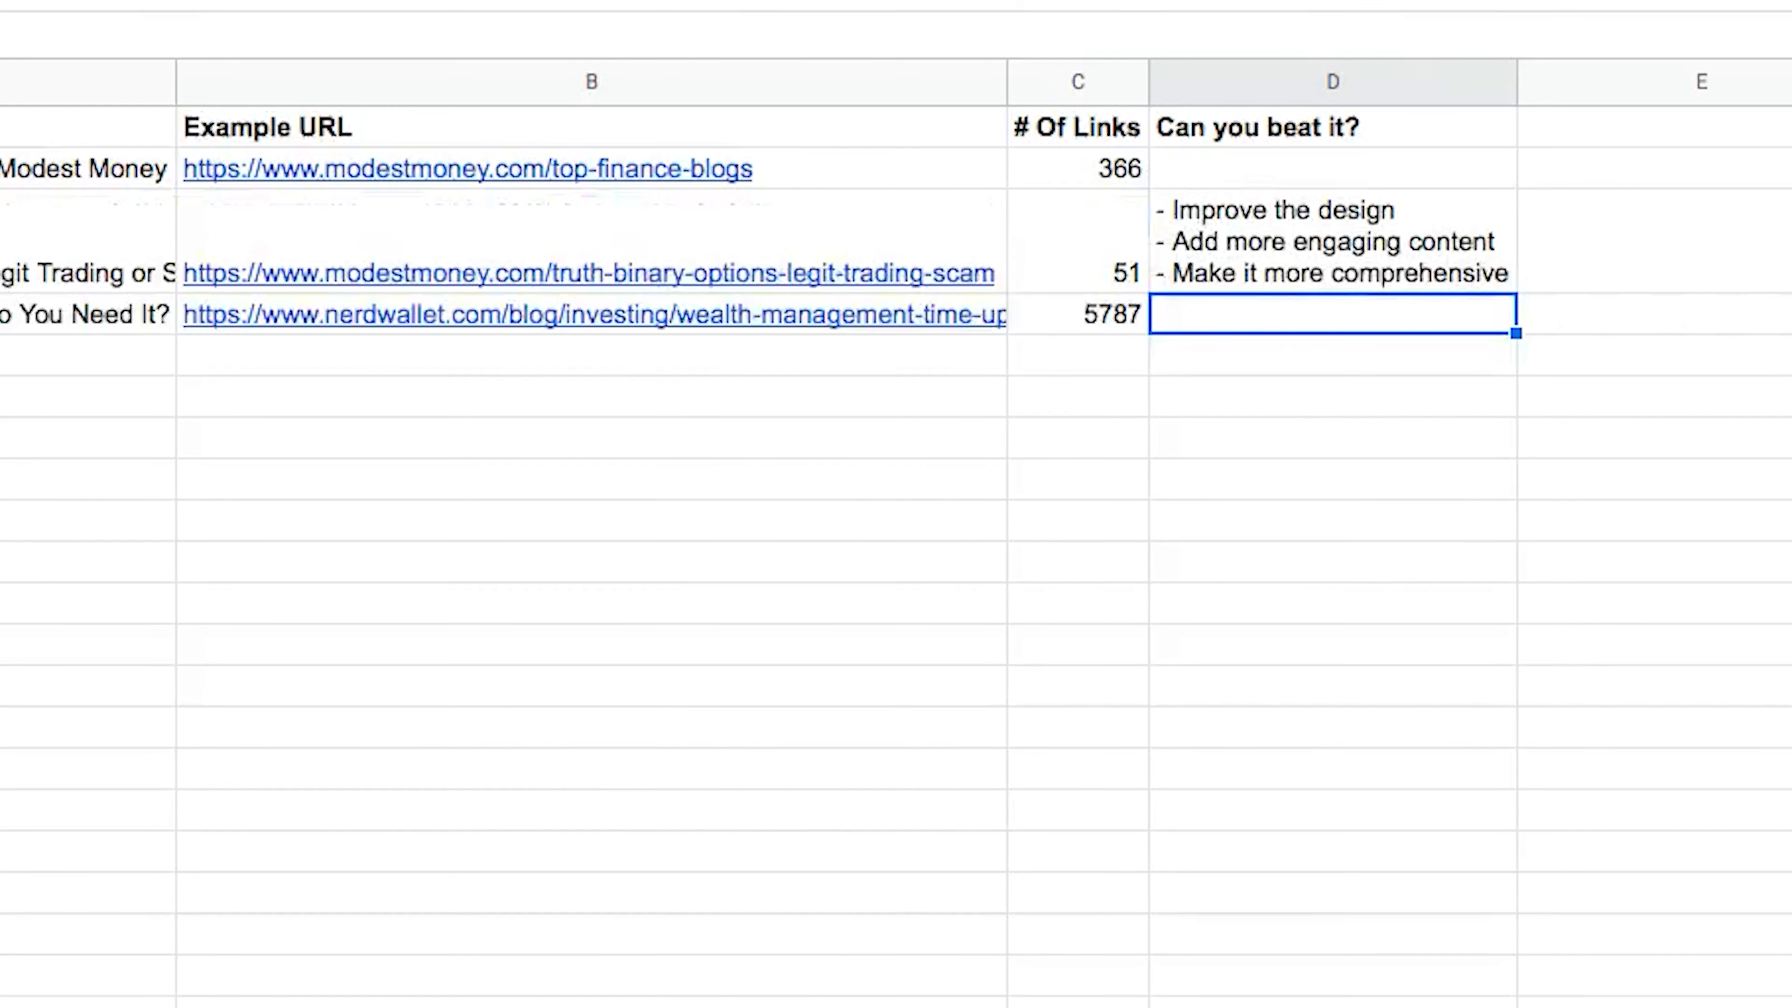
Return from the note in cell D3 to the binary options article and review its text, layout and promotional sections against the noted improvements
left_click(1360, 256)
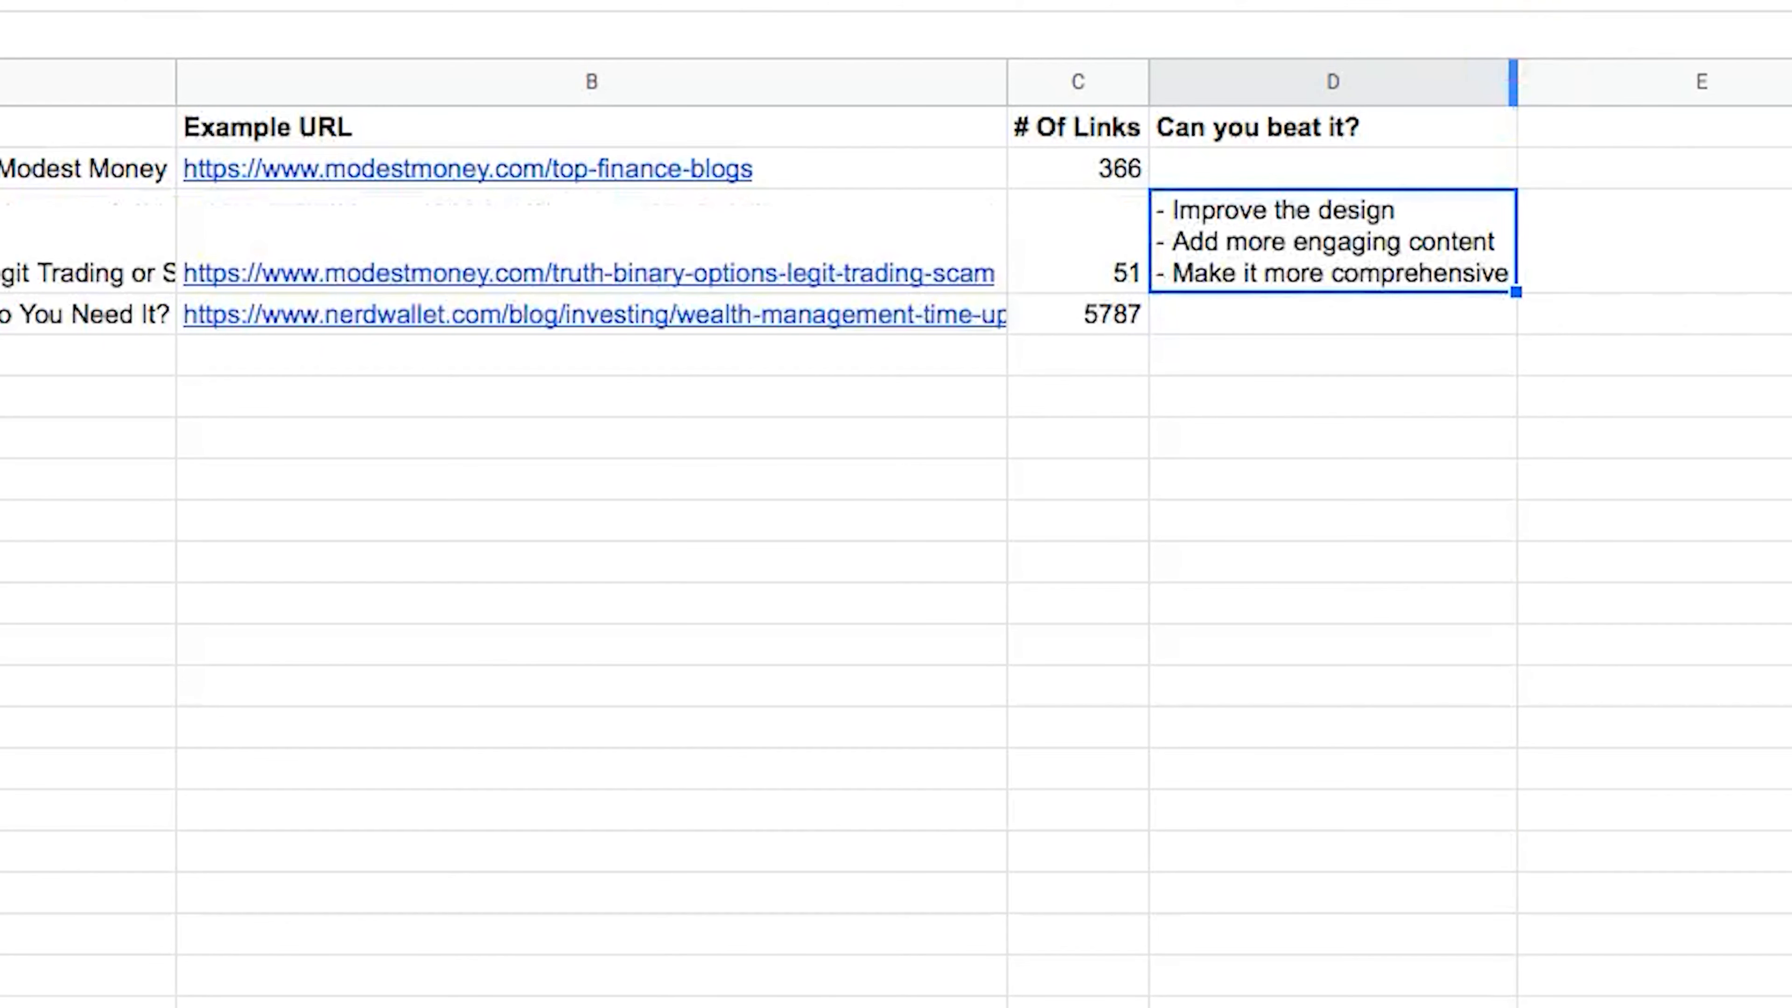
left_click(1540, 21)
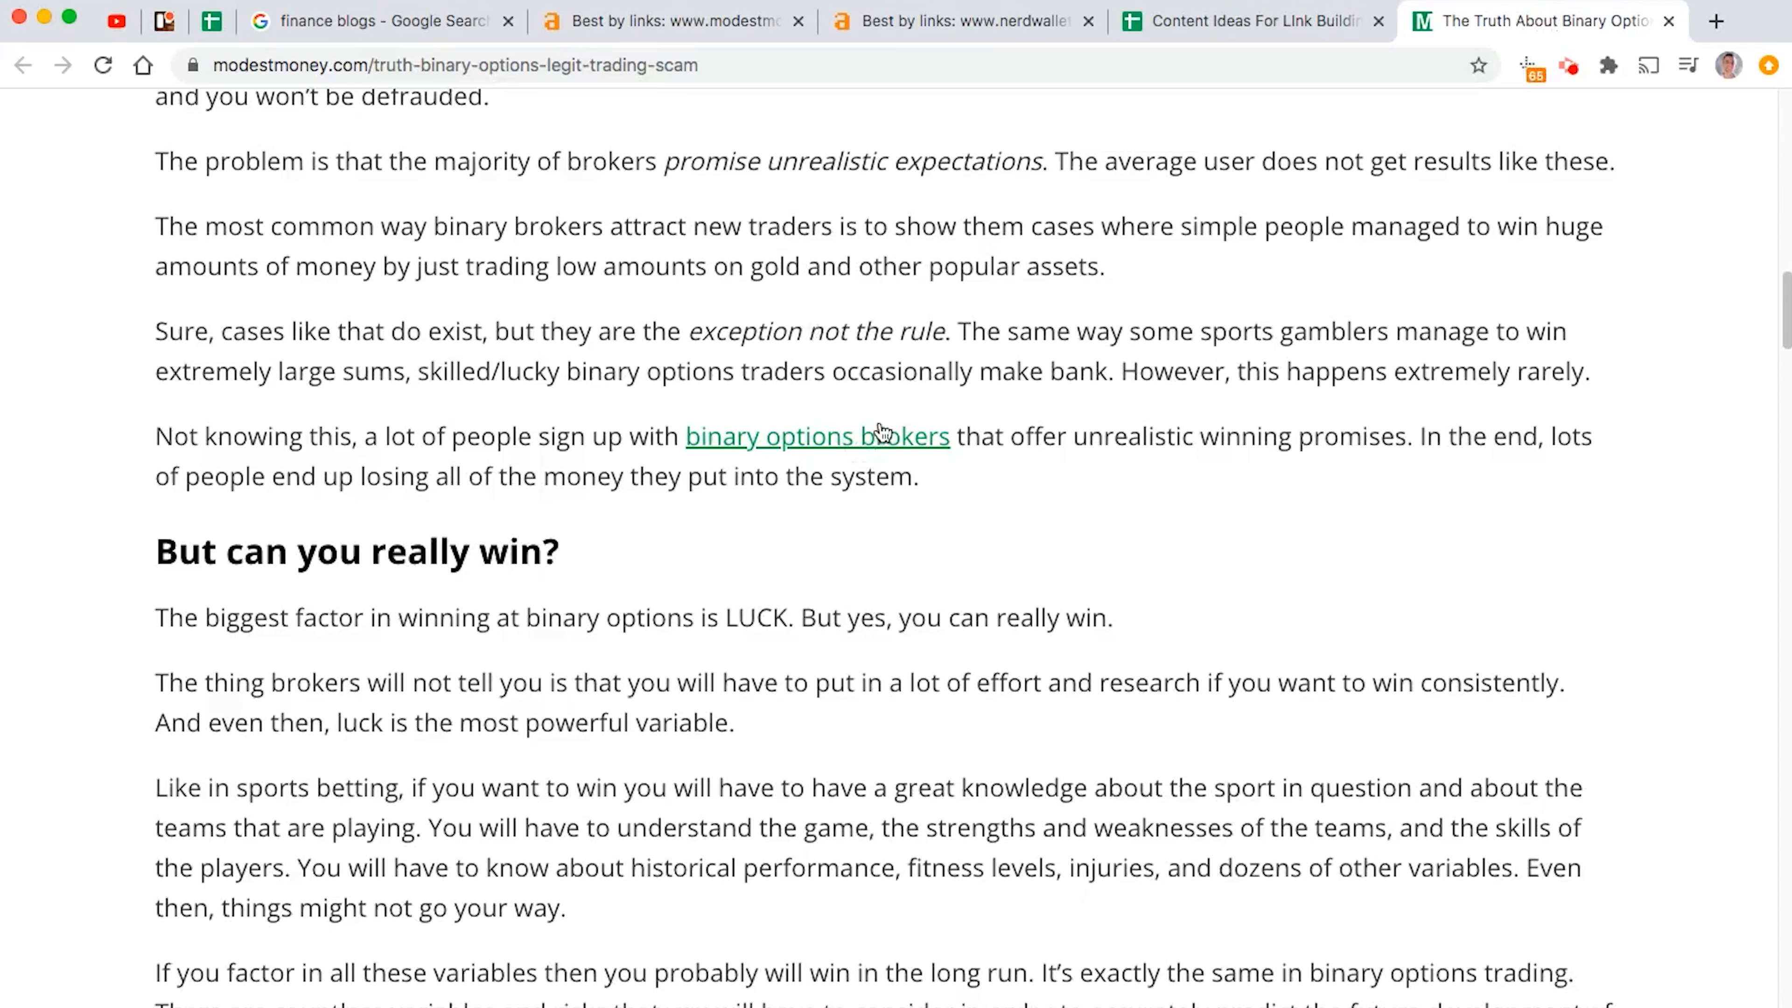
scroll(881, 431, "up", 12)
scroll(867, 438, "down", 20)
scroll(867, 469, "down", 20)
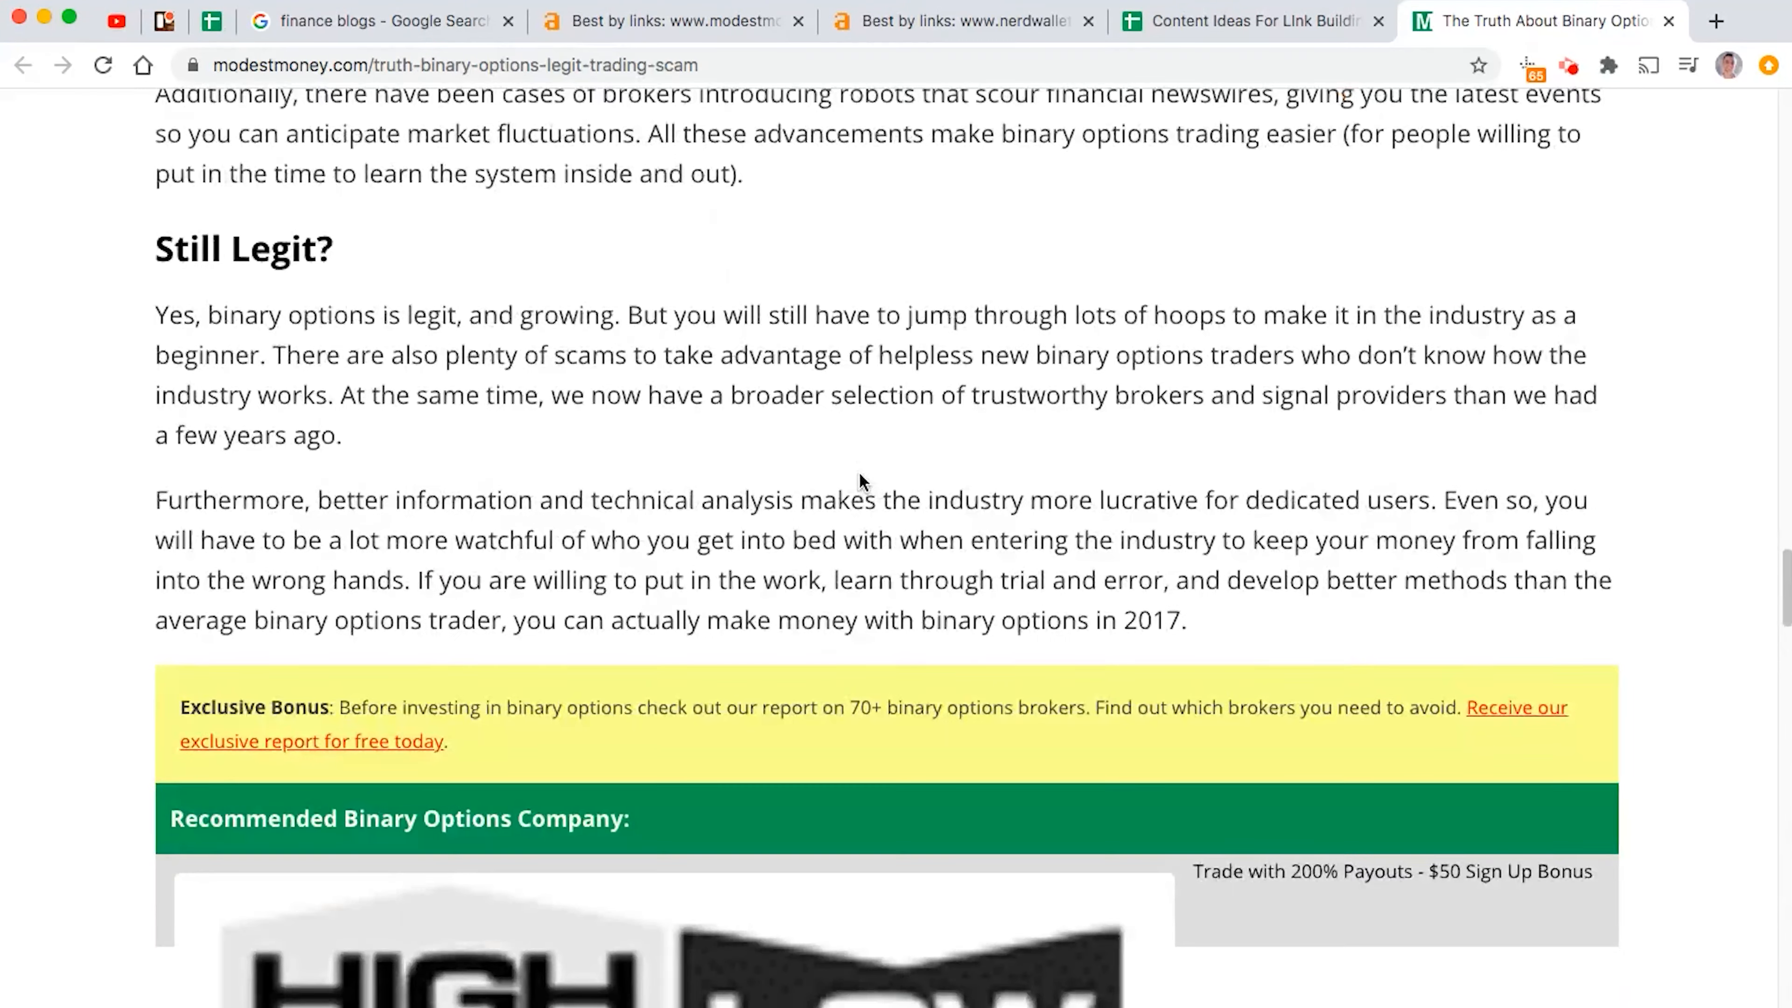
scroll(860, 431, "up", 15)
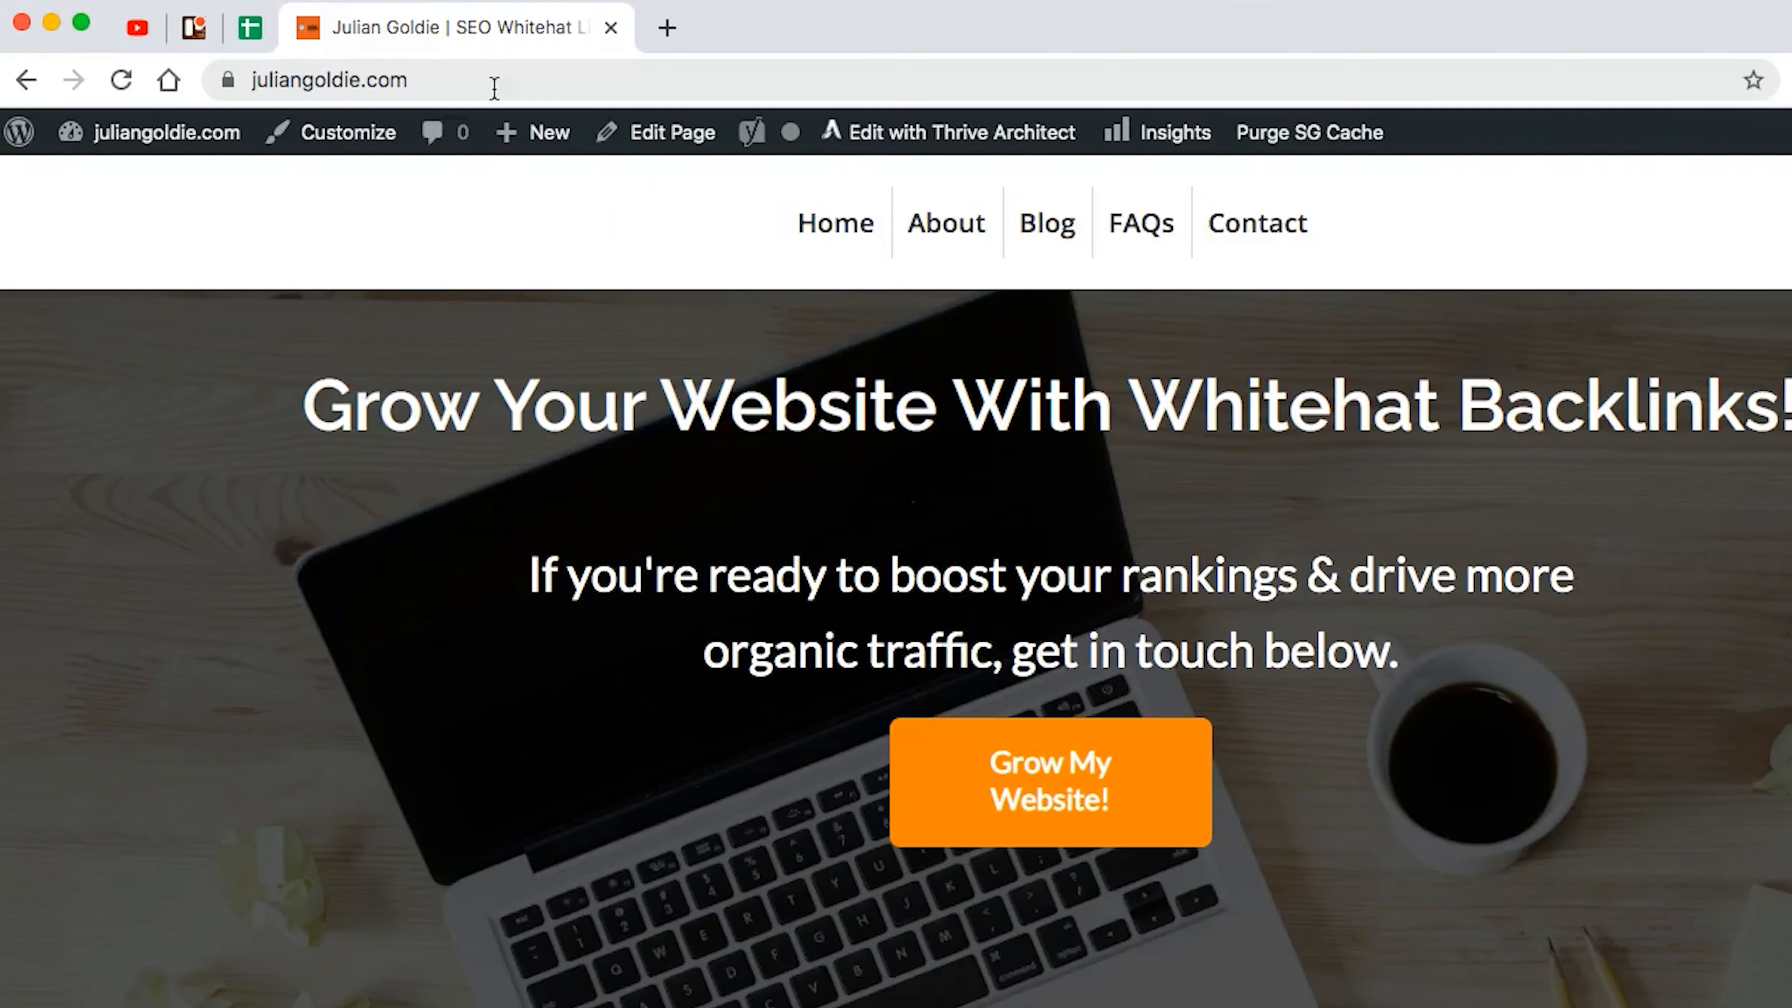
Look through the homepage of the whitehat backlinks service, covering its client testimonials, About Me section, profile links and link-building pitch
left_click(494, 88)
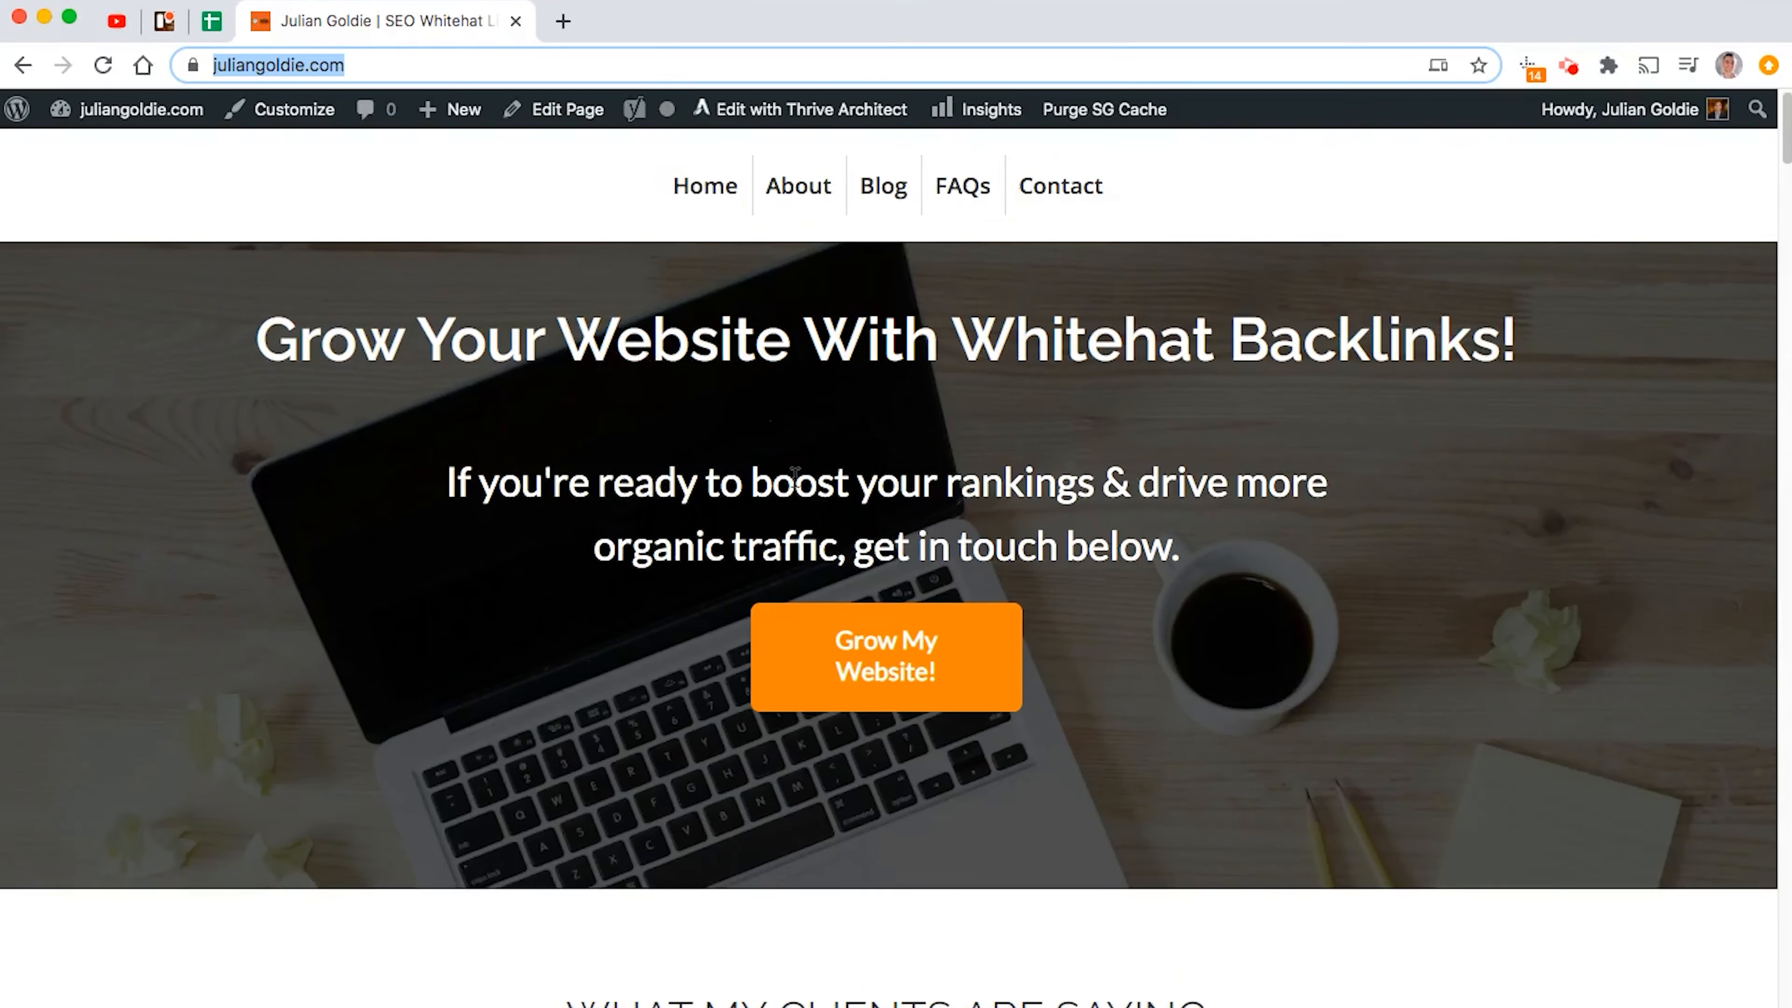
scroll(942, 575, "down", 10)
scroll(795, 484, "down", 5)
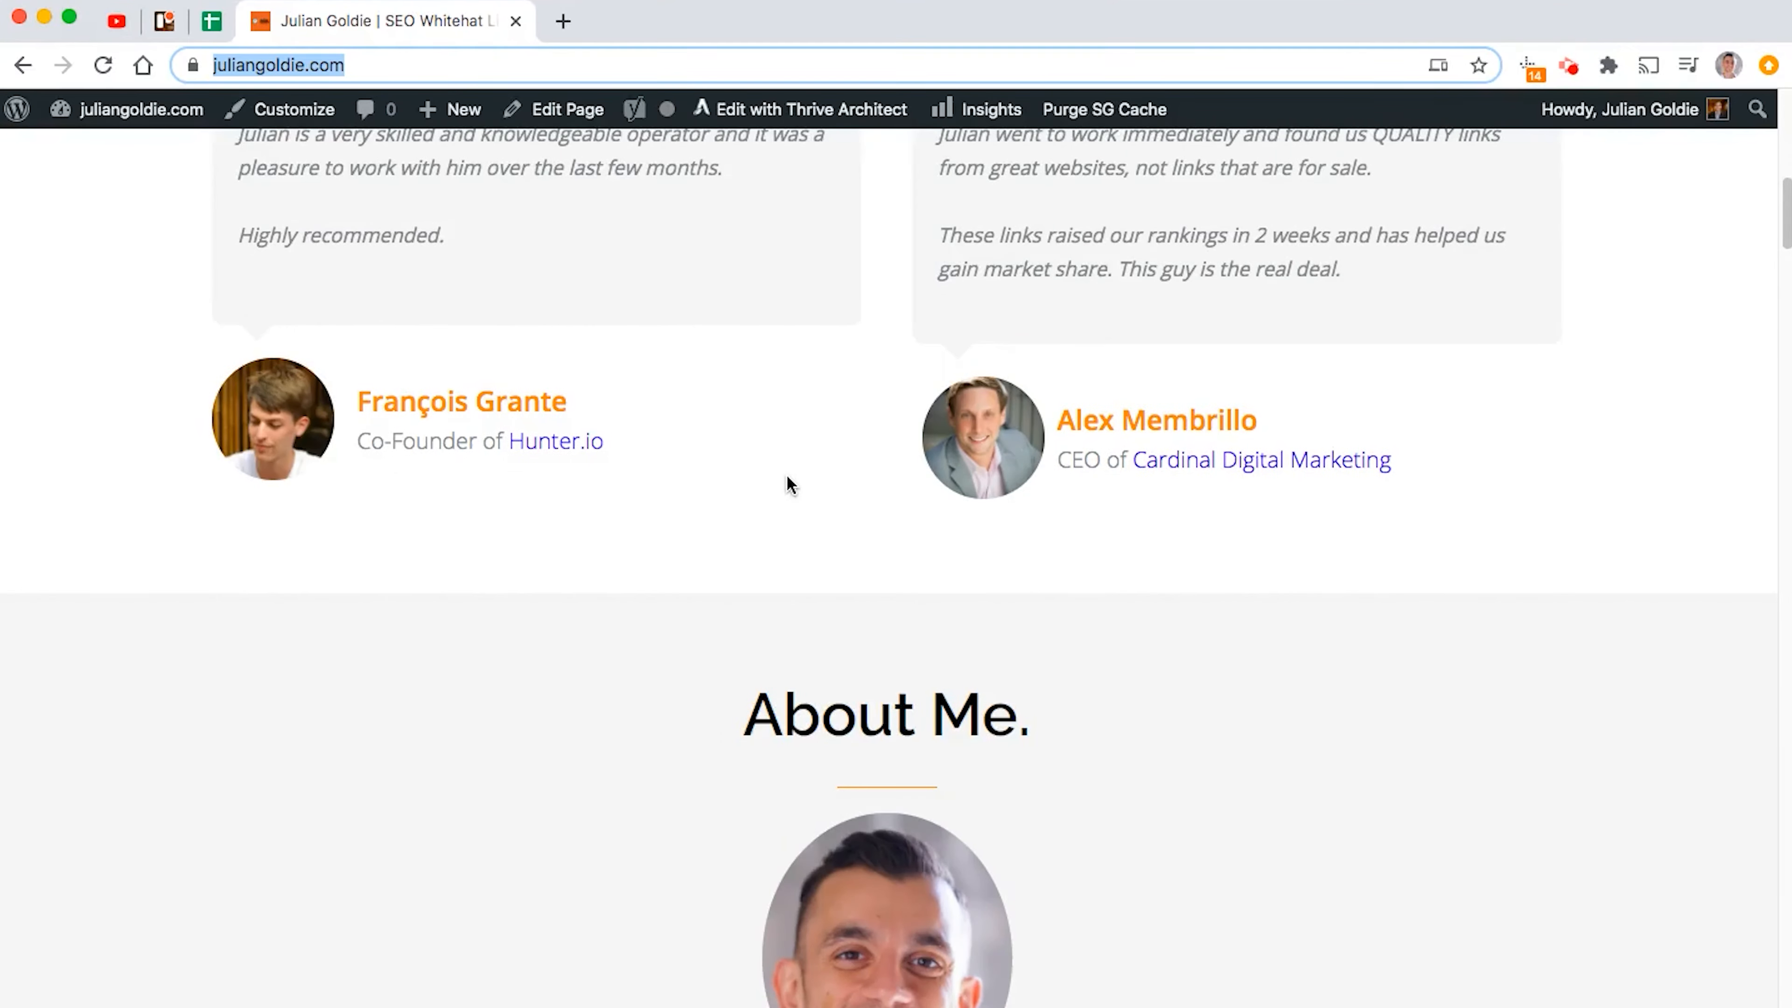
scroll(787, 477, "down", 8)
scroll(788, 477, "down", 6)
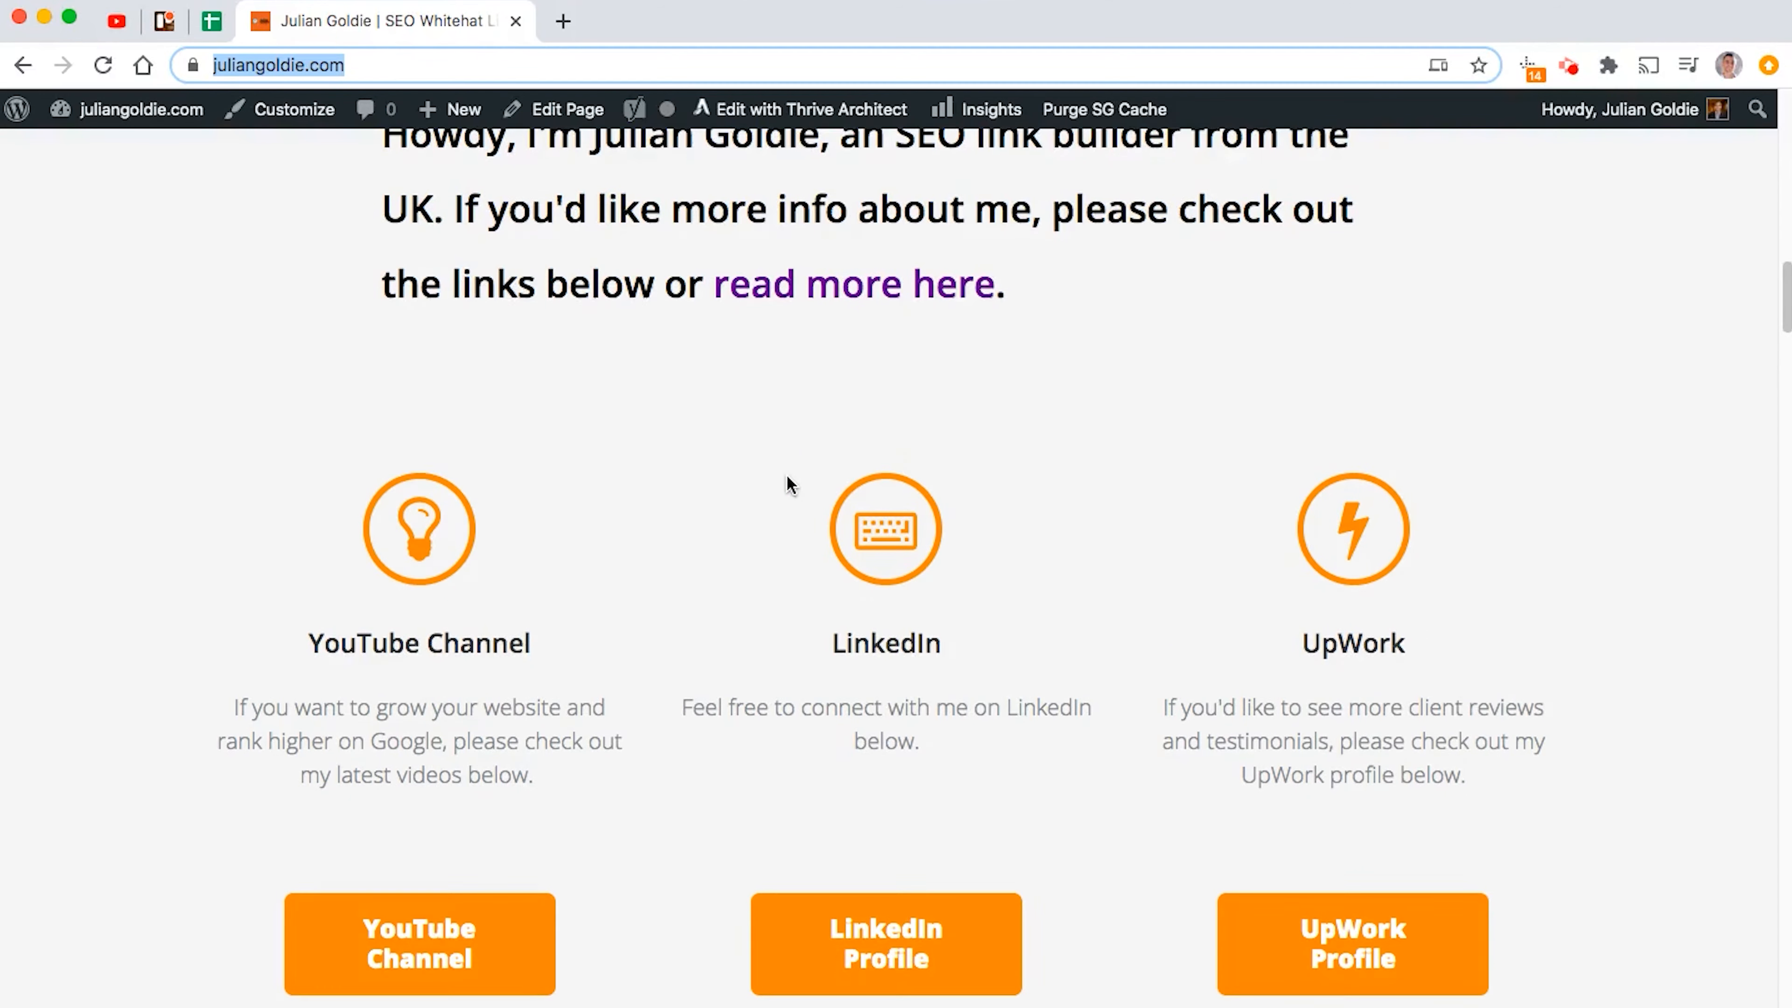
scroll(787, 480, "down", 15)
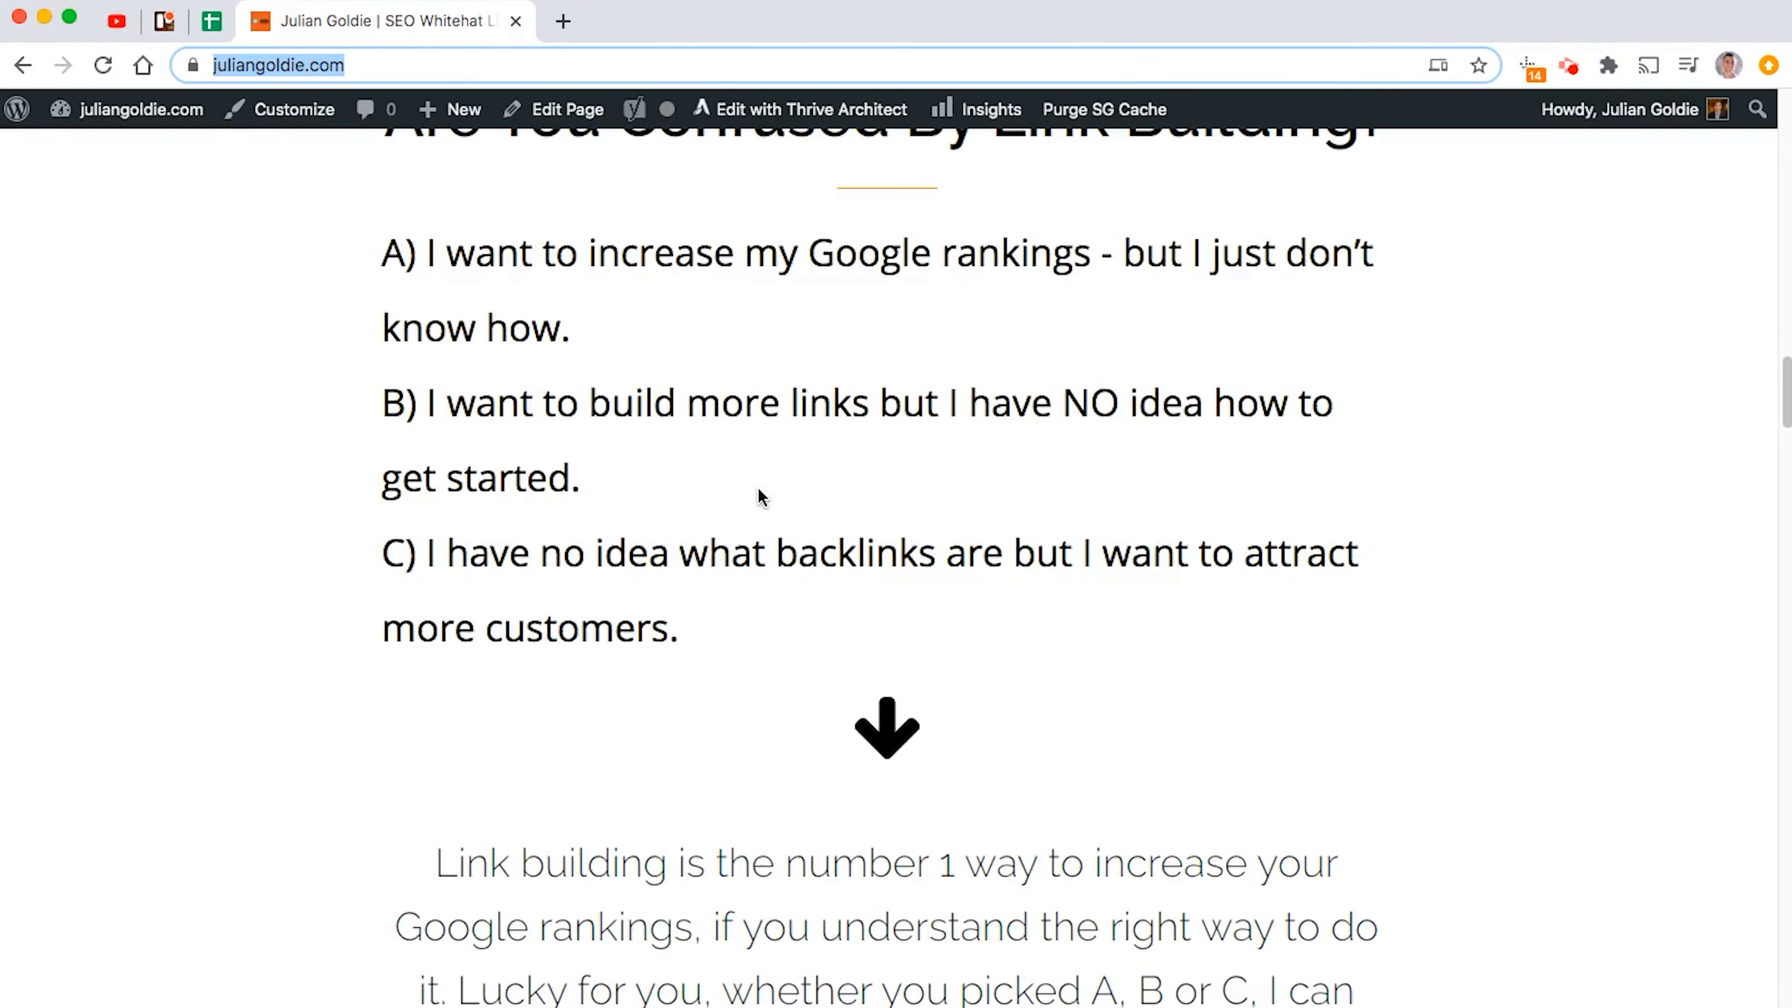
scroll(780, 517, "down", 8)
scroll(788, 550, "down", 14)
scroll(1050, 546, "down", 6)
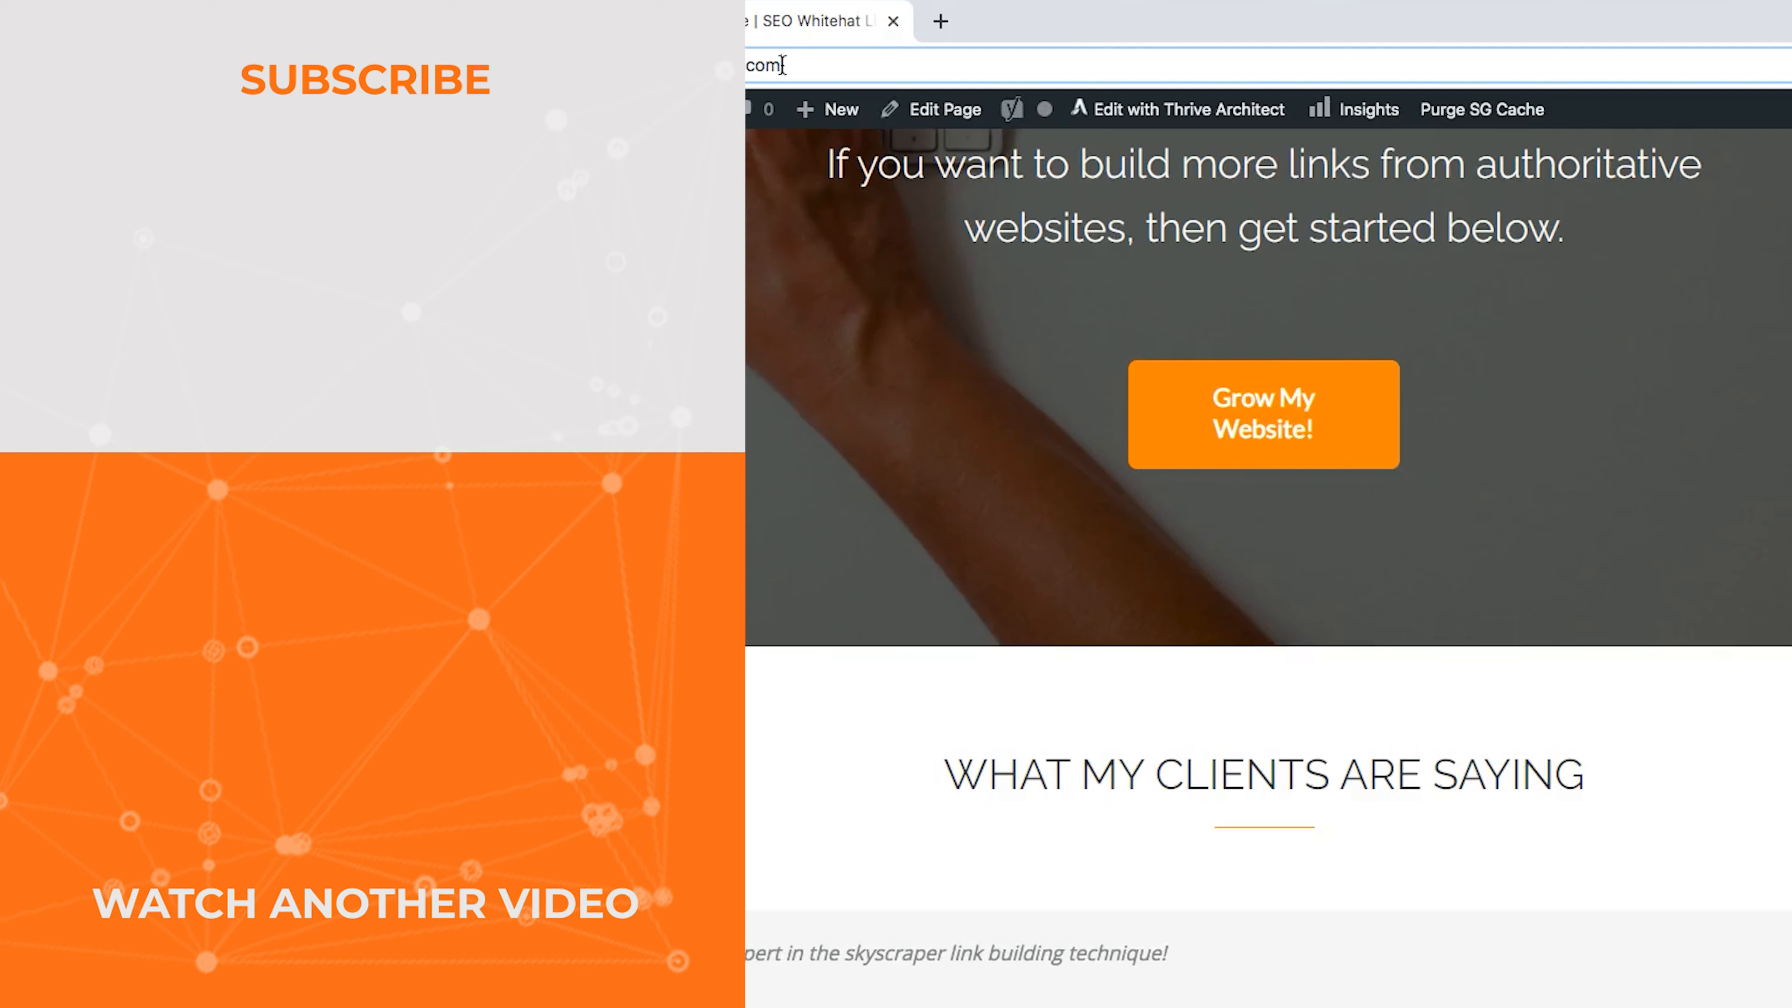
scroll(1066, 625, "down", 17)
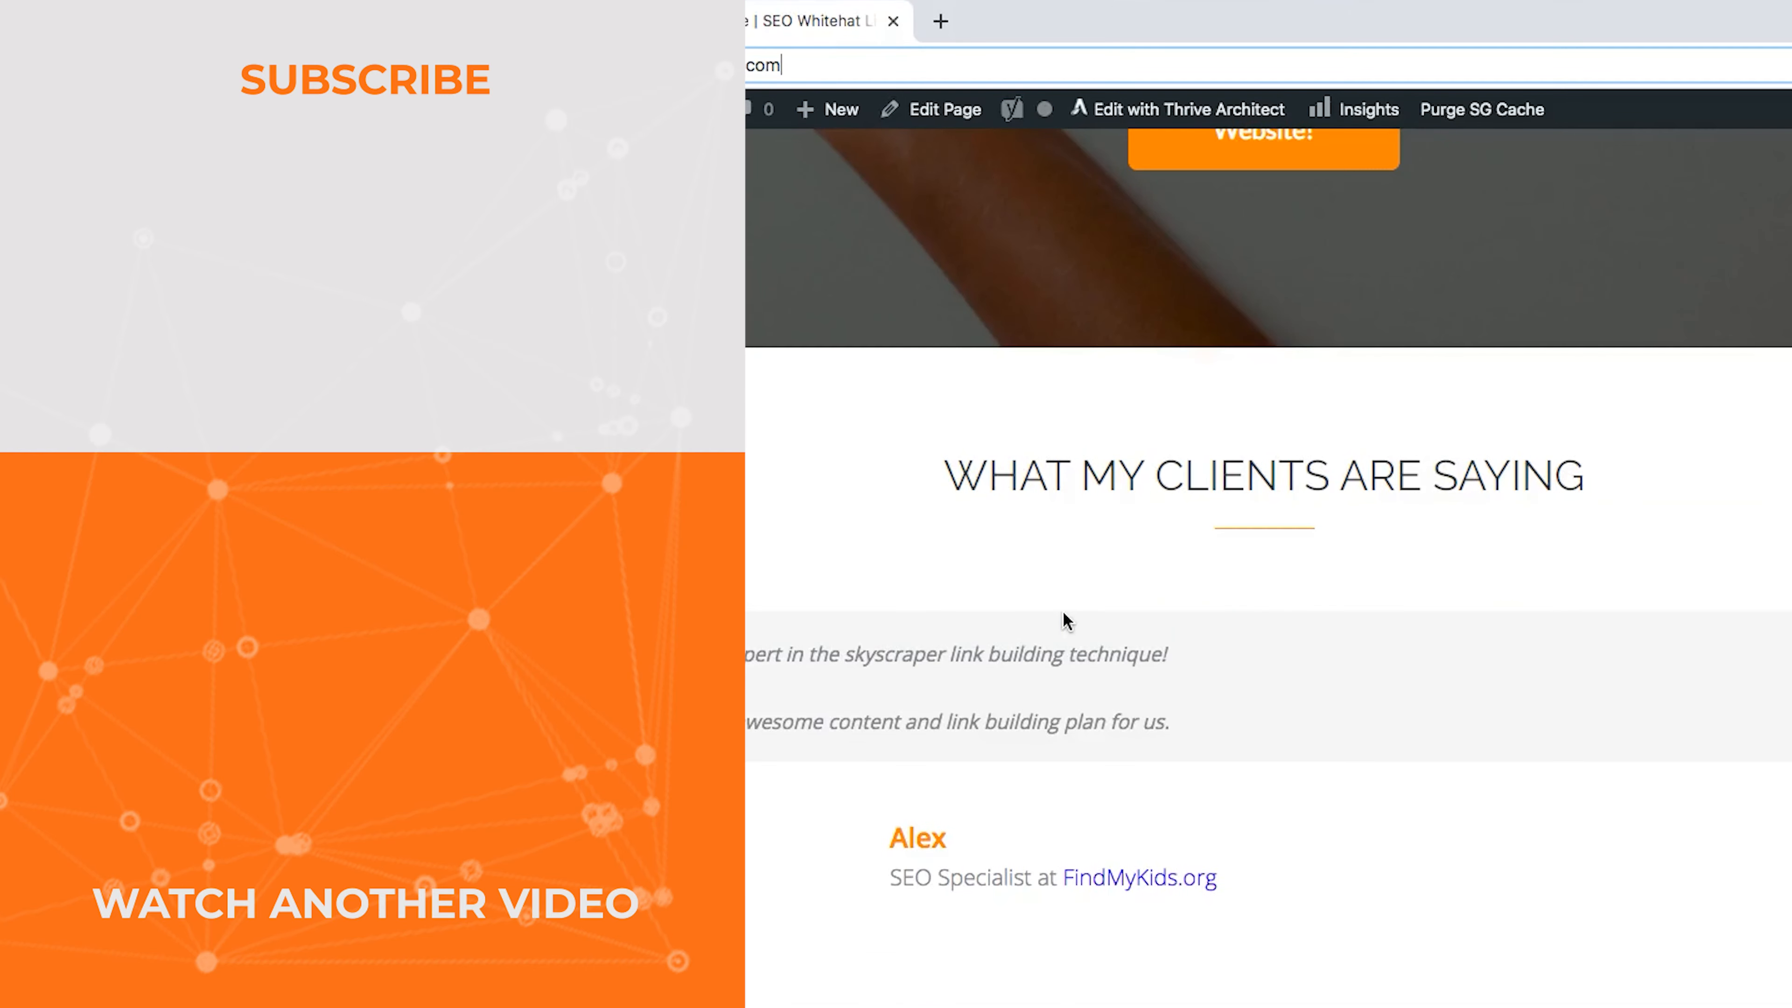
scroll(1066, 617, "down", 16)
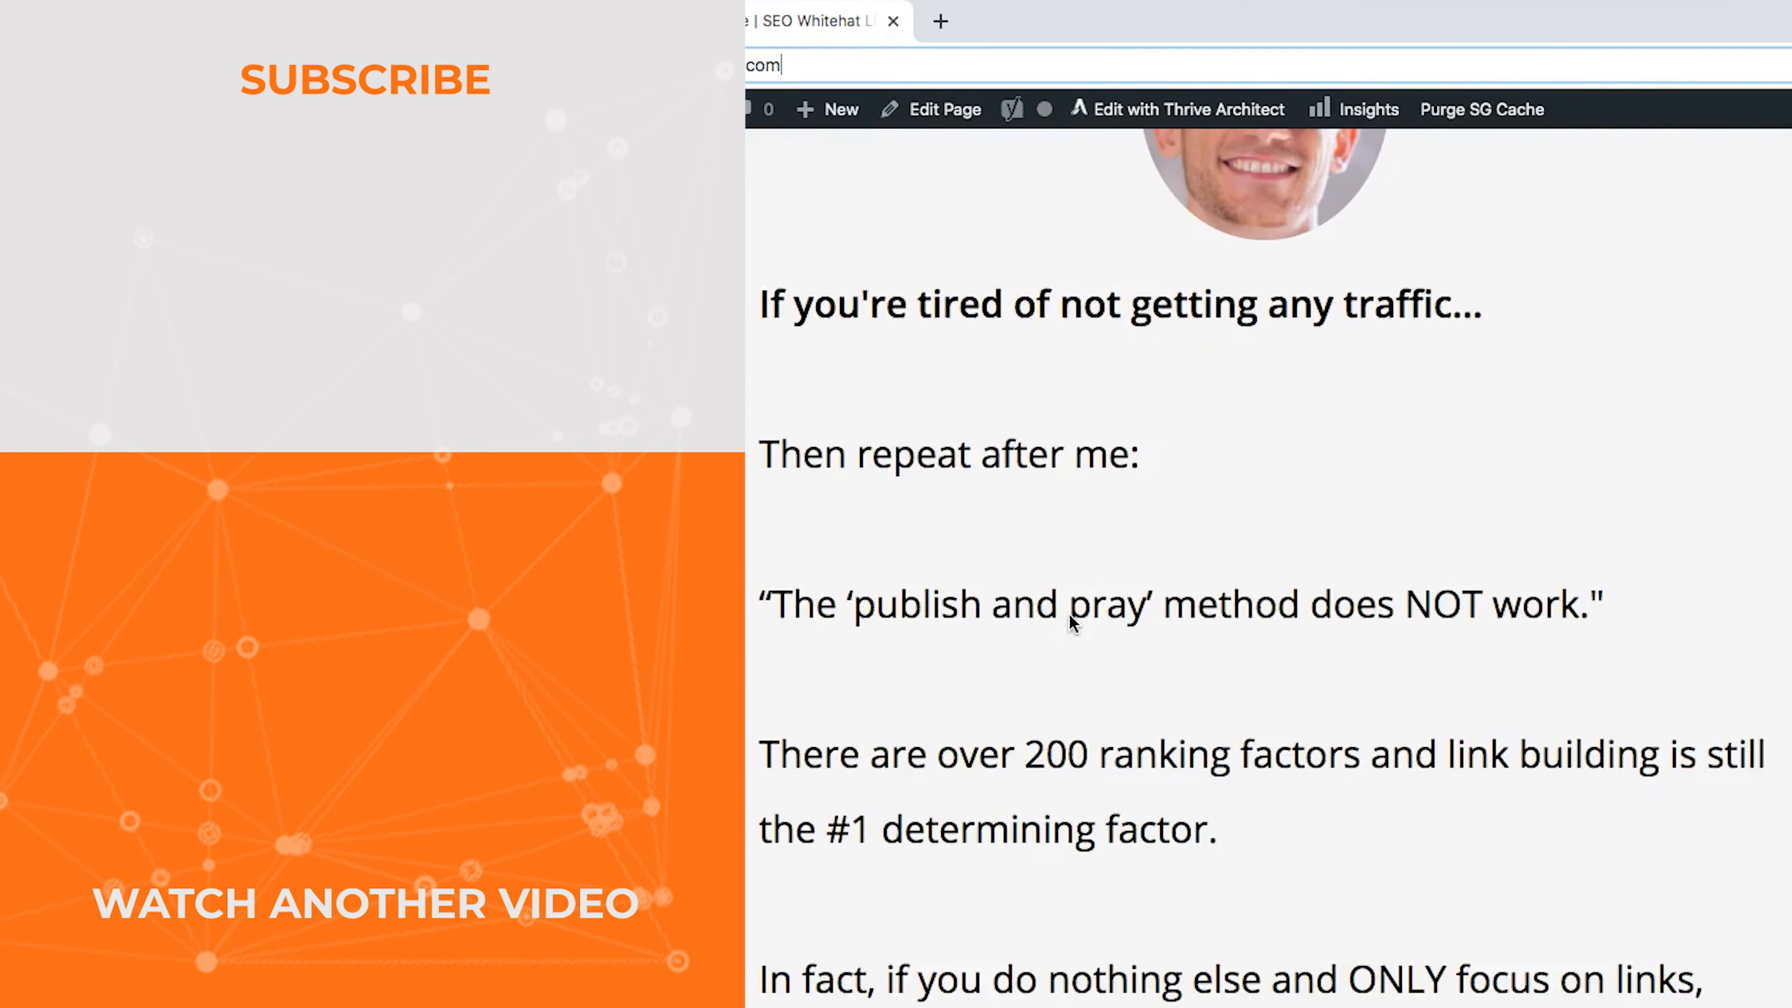
scroll(1073, 615, "down", 20)
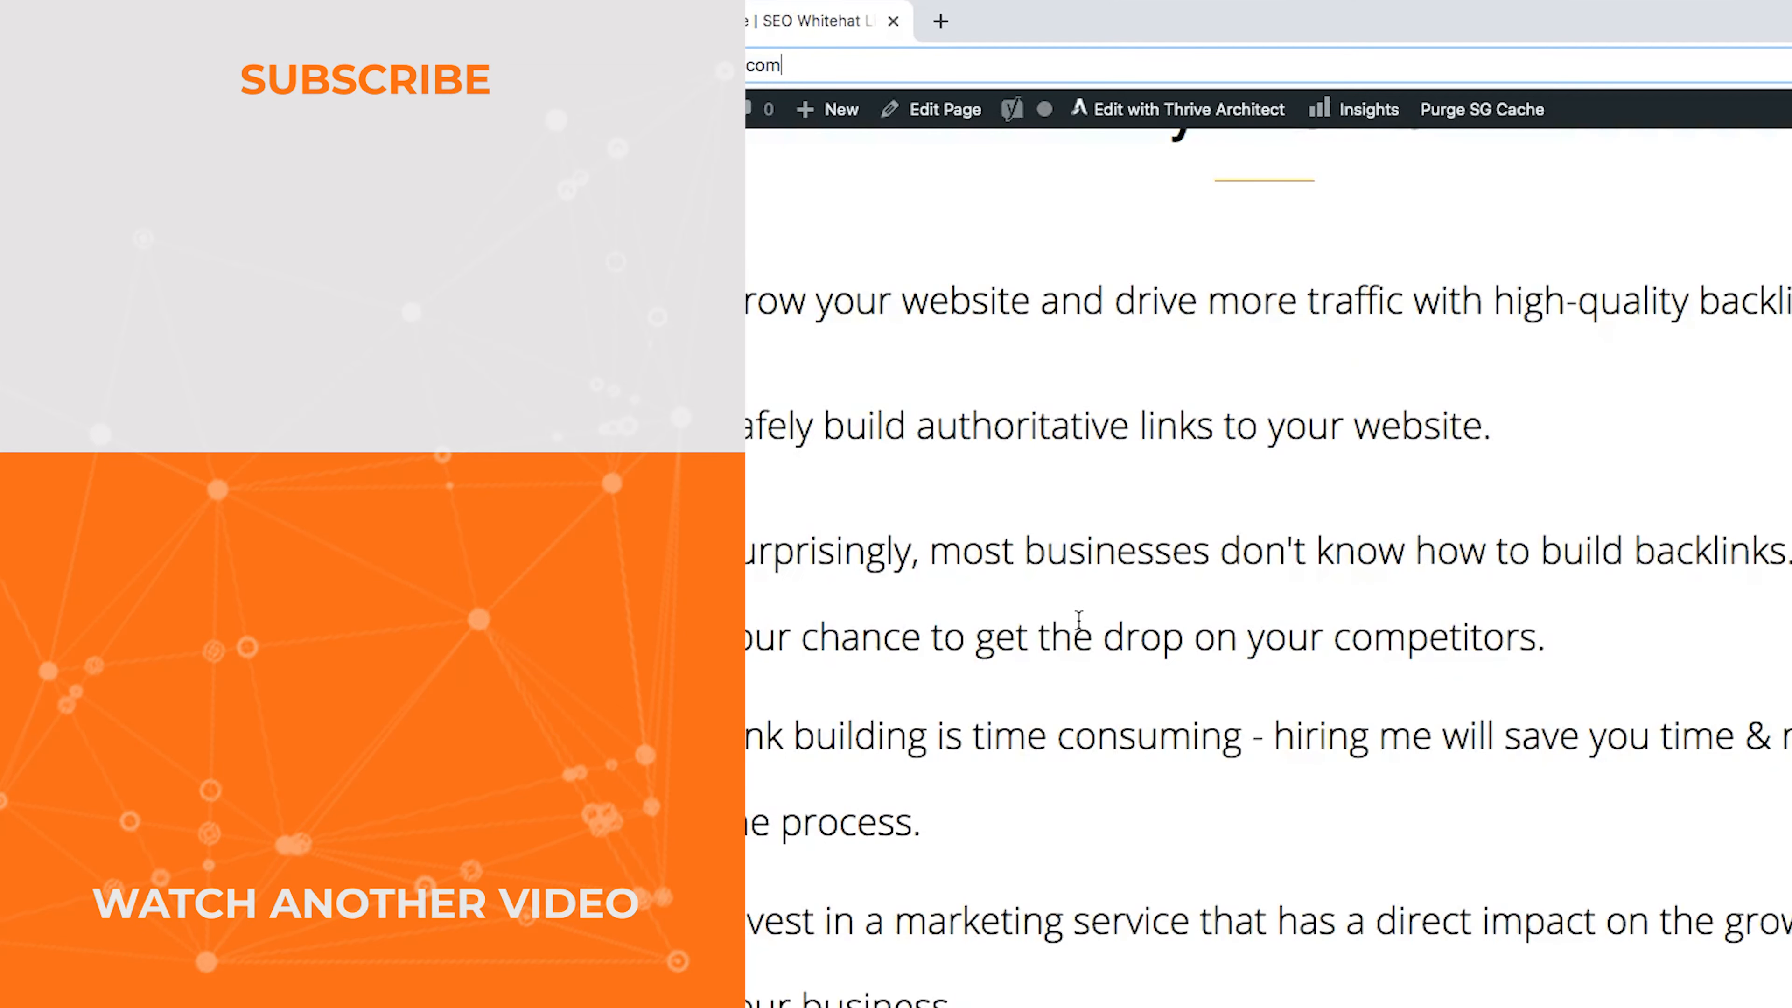